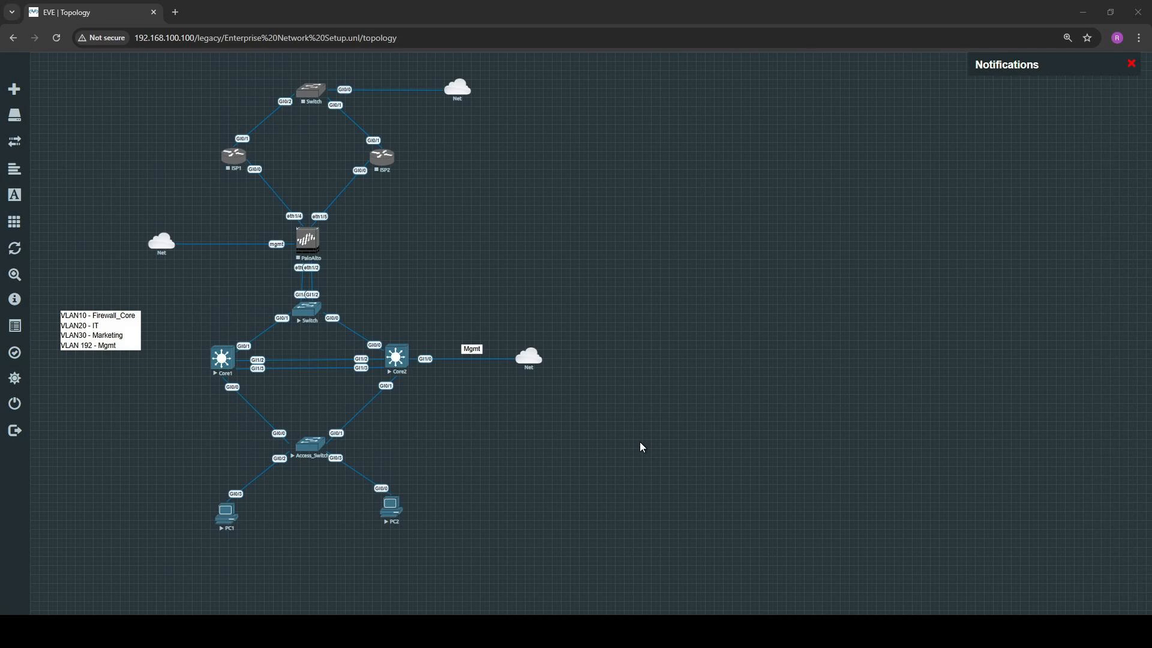
# With the switch between the firewall and core switches powered off, delete its link to PaloAlto eth1/2 and restart it
pyautogui.rightClick(316, 309)
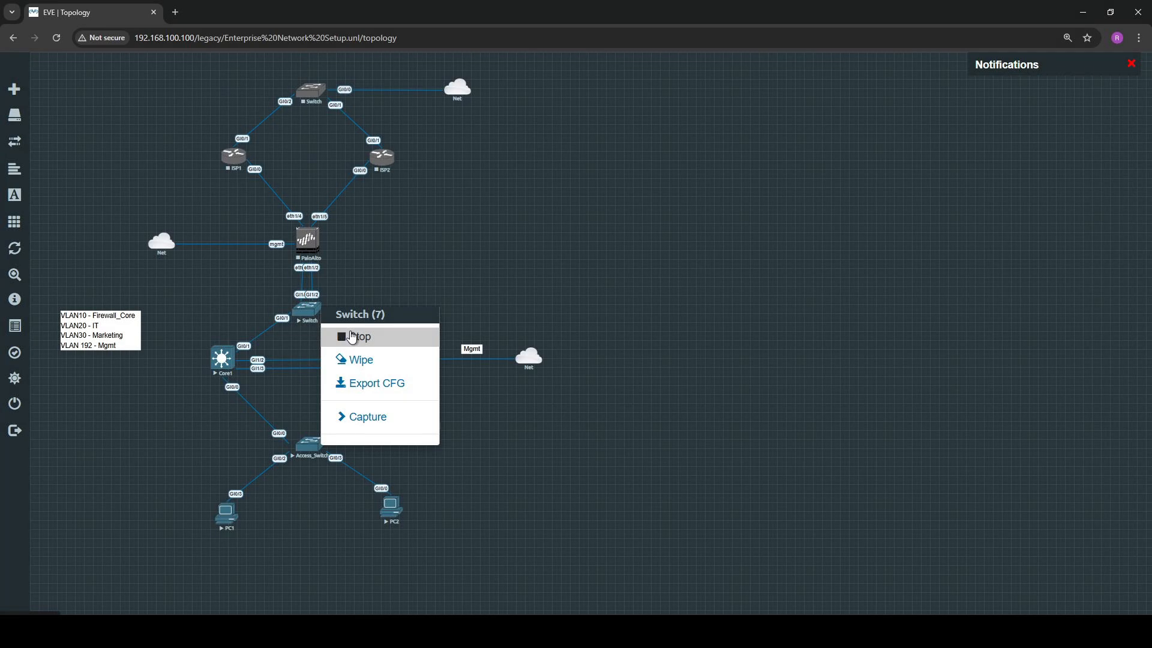
pyautogui.click(354, 336)
pyautogui.rightClick(316, 292)
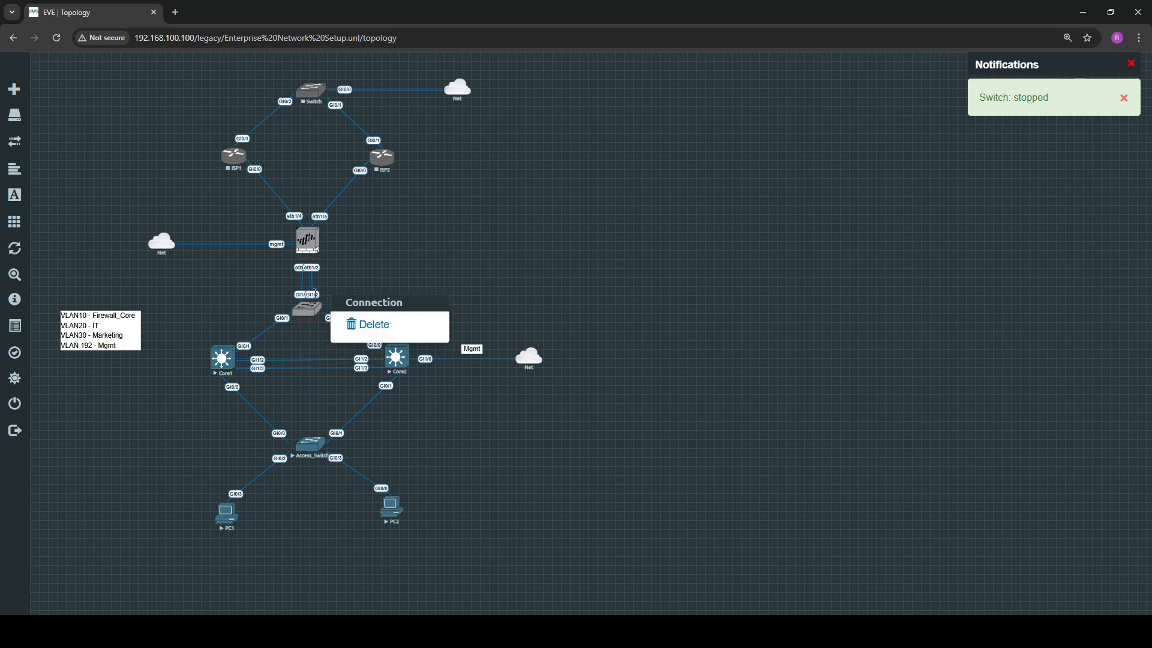
pyautogui.click(363, 324)
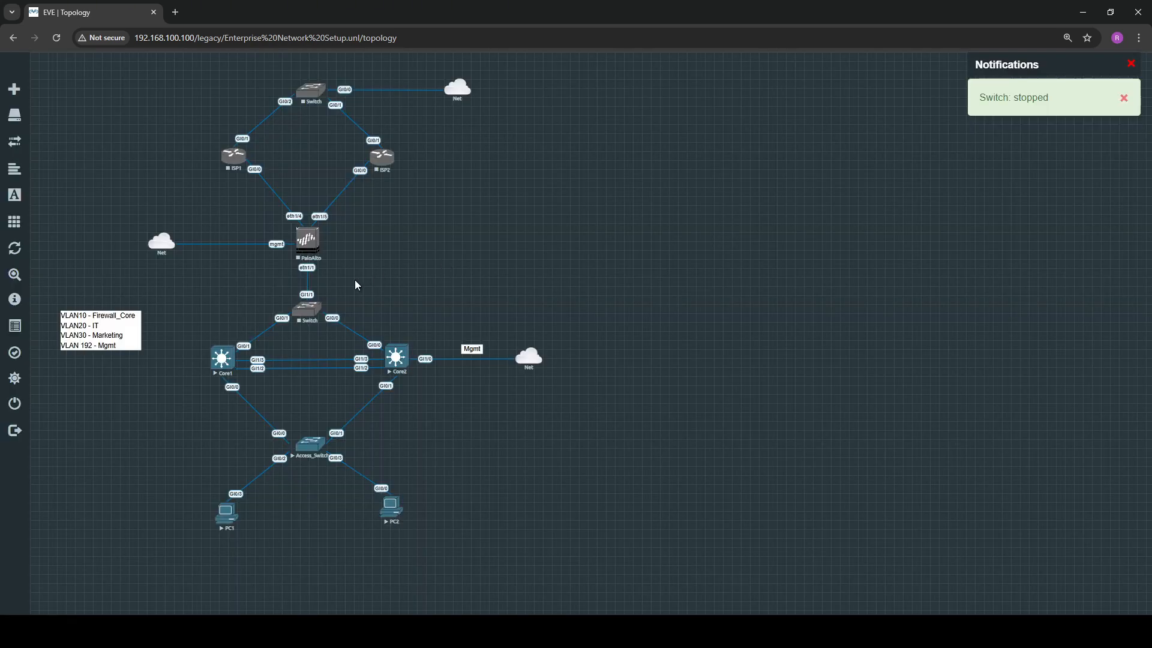
pyautogui.rightClick(312, 310)
pyautogui.click(343, 336)
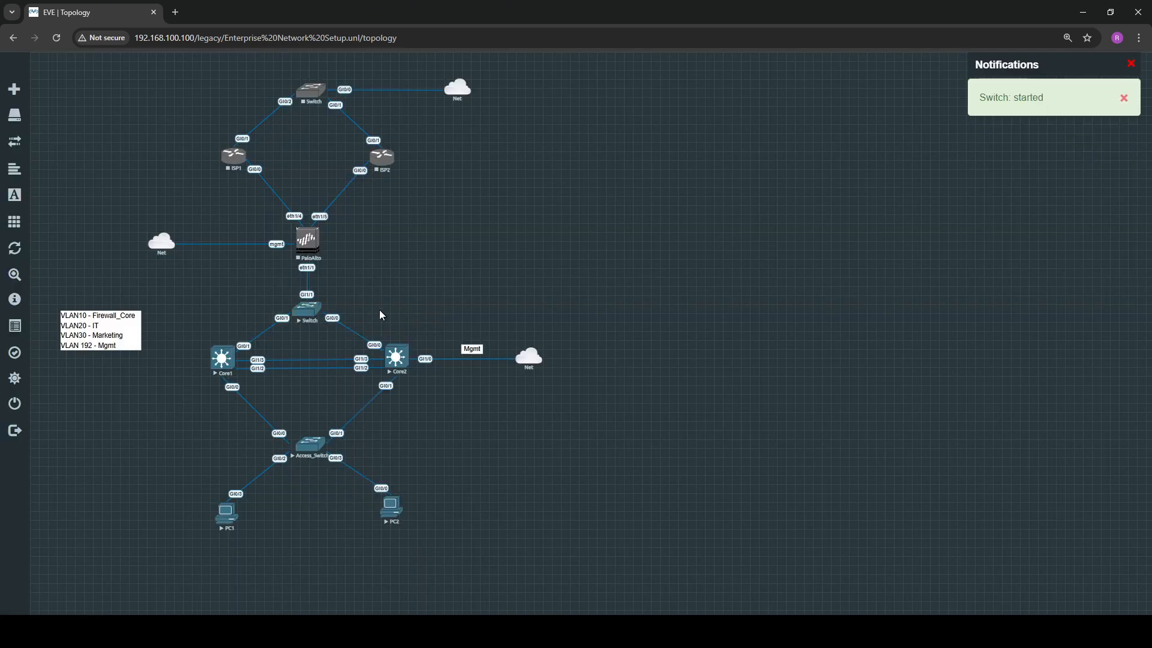
# Switch to Notepad++ and review the PA firewall address line and the default route line for Core1 and Core2
pyautogui.hotkey('alt', 'Tab')
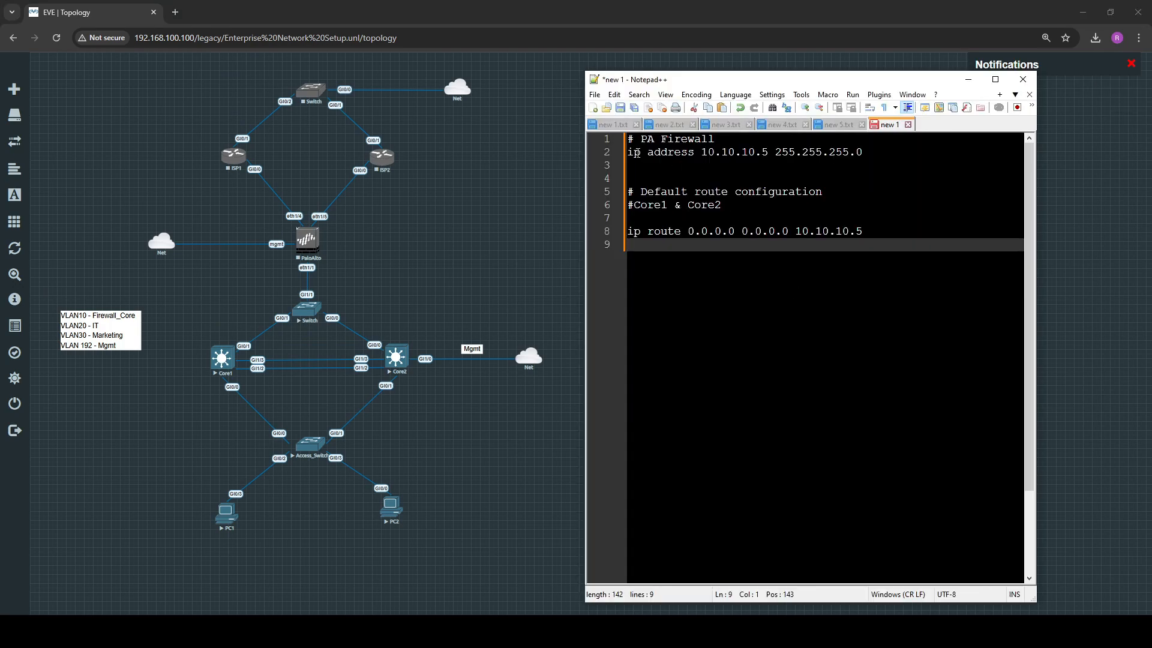
pyautogui.moveTo(628, 153); pyautogui.dragTo(864, 153)
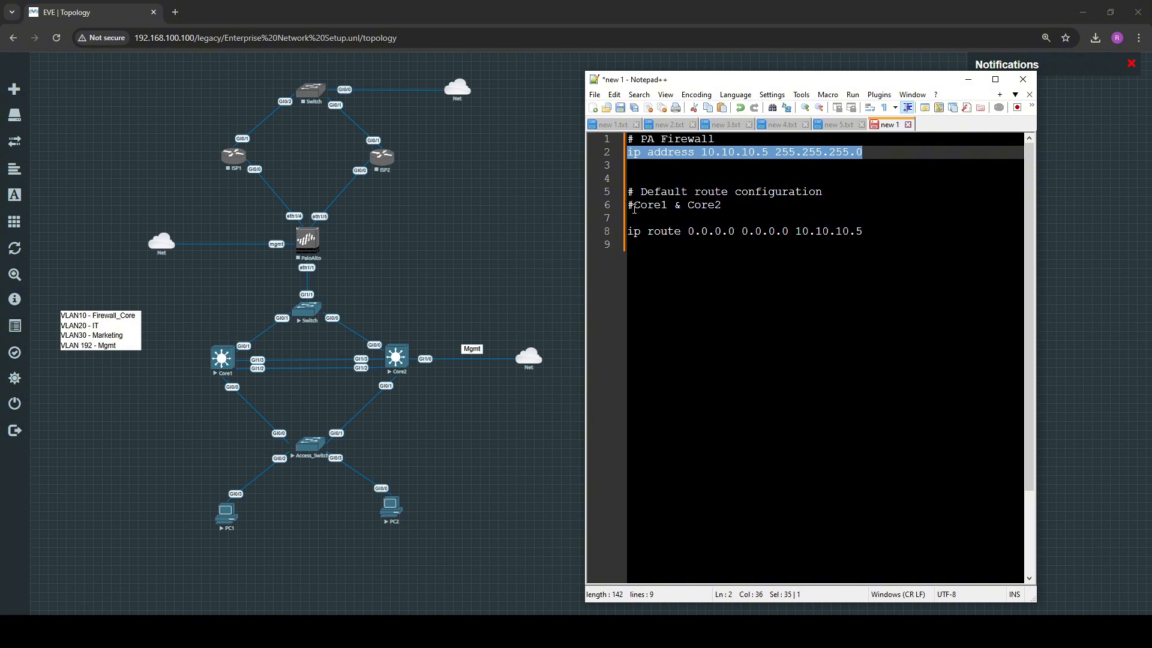
pyautogui.moveTo(628, 206); pyautogui.dragTo(723, 206)
pyautogui.moveTo(628, 232); pyautogui.dragTo(871, 234)
pyautogui.click(871, 234)
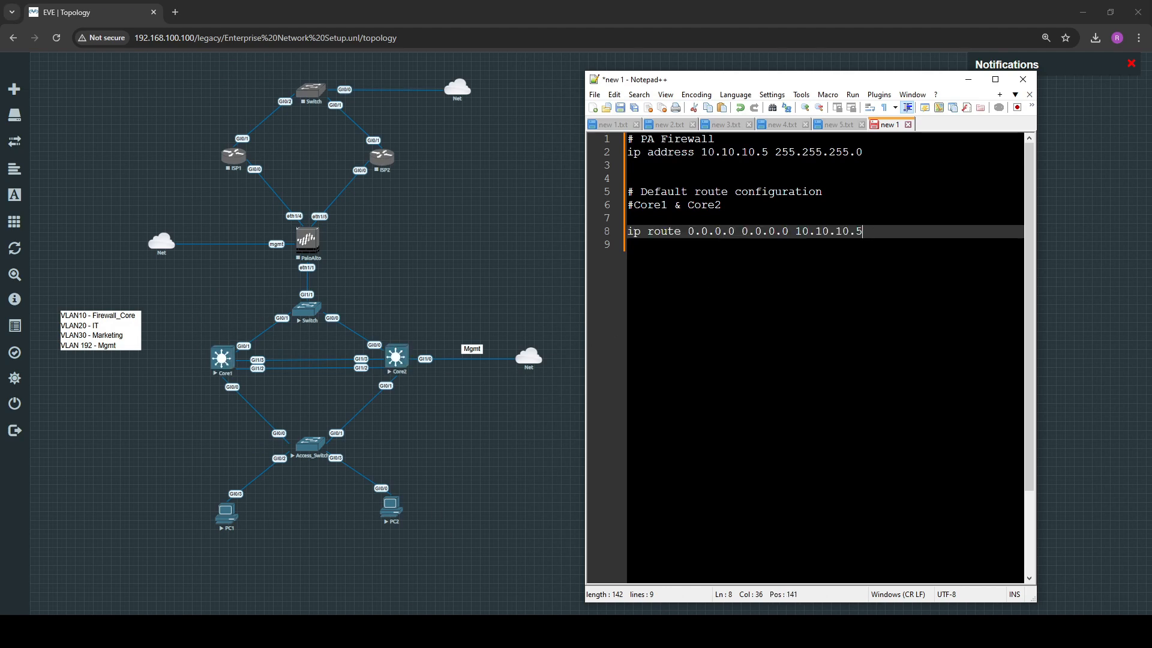
# Switch to the Core1 terminal session and log in as admin with the account password
pyautogui.click(337, 630)
pyautogui.click(24, 51)
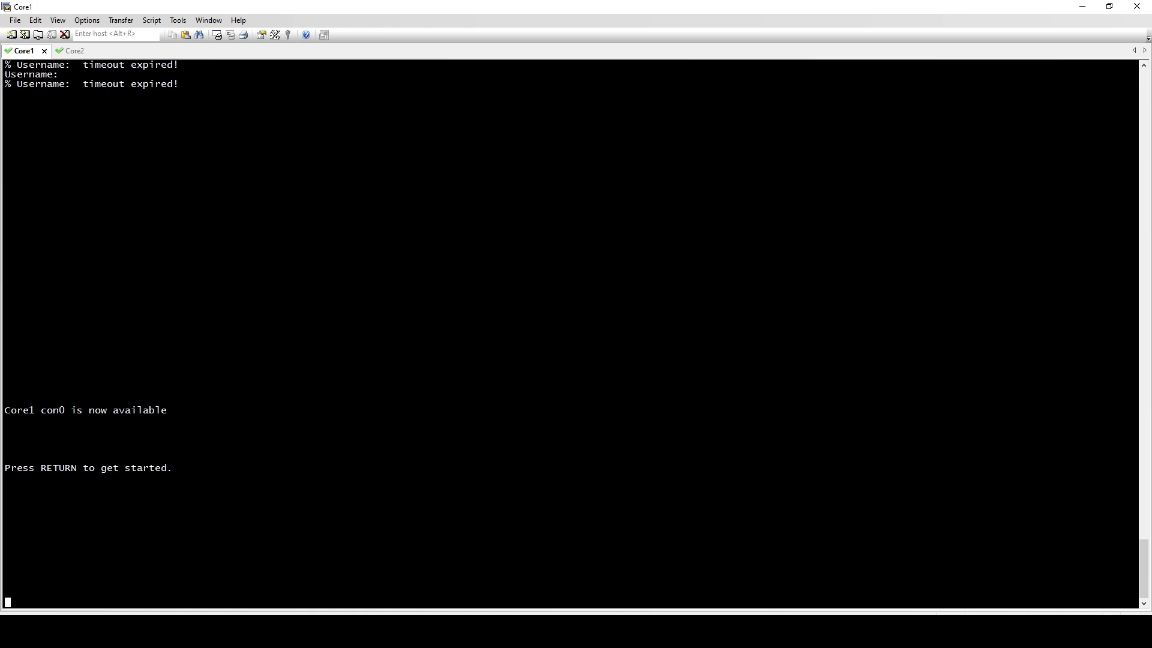
pyautogui.press('Return')
pyautogui.write('admin')
pyautogui.press('Return')
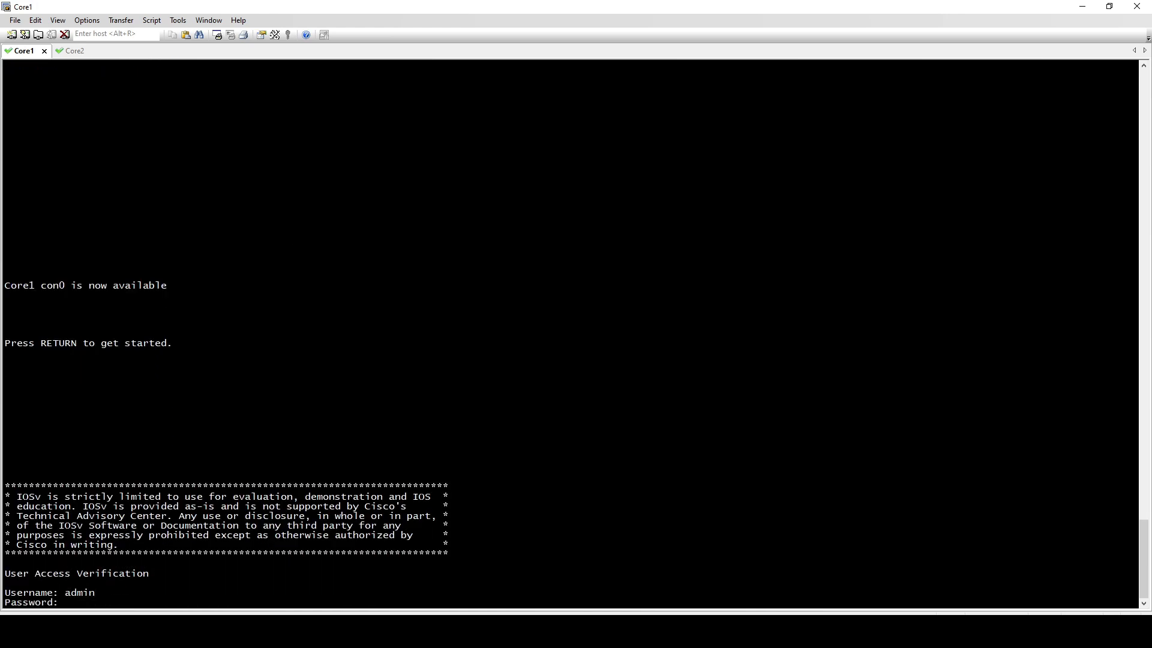
pyautogui.press('Return')
# Check Core1's running configuration for static routes with "sh run | sec ip route"
pyautogui.press('Return')
pyautogui.press('Return')
pyautogui.press('Return')
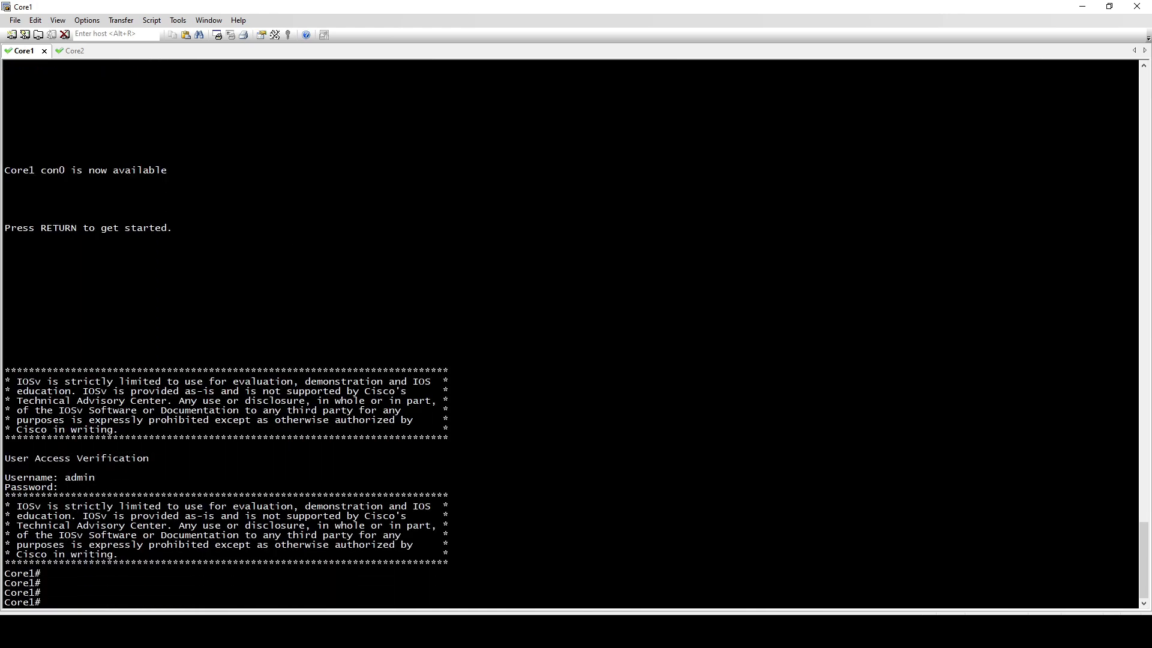
pyautogui.write('sh run | sec ip route')
pyautogui.press('Return')
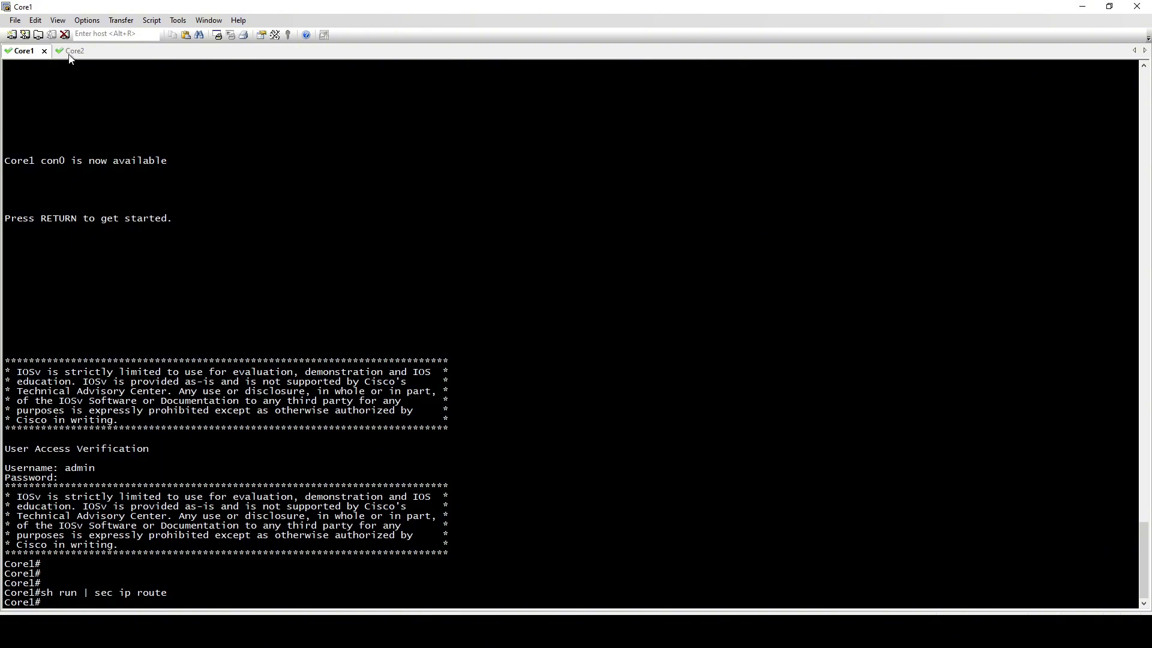
# Log in to the Core2 terminal session as admin with the account password
pyautogui.click(70, 50)
pyautogui.write('admin')
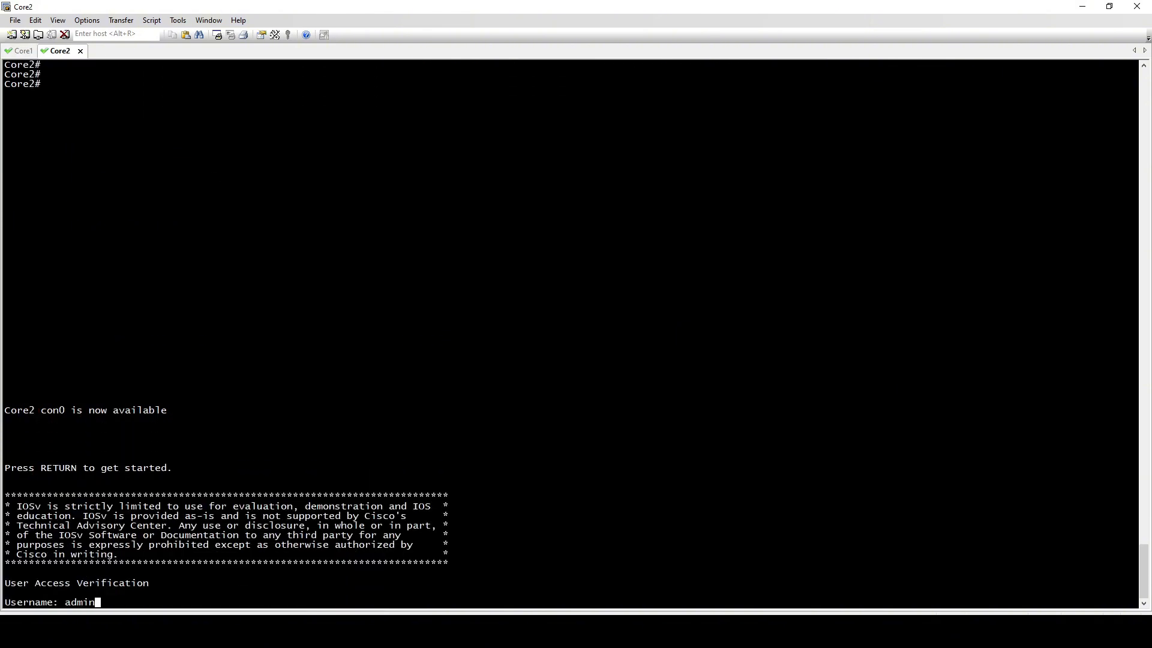
pyautogui.press('Return')
pyautogui.write('cisco')
pyautogui.press('Return')
# Check Core2's running configuration for static routes with "sh run | sec ip route"
pyautogui.press('Return')
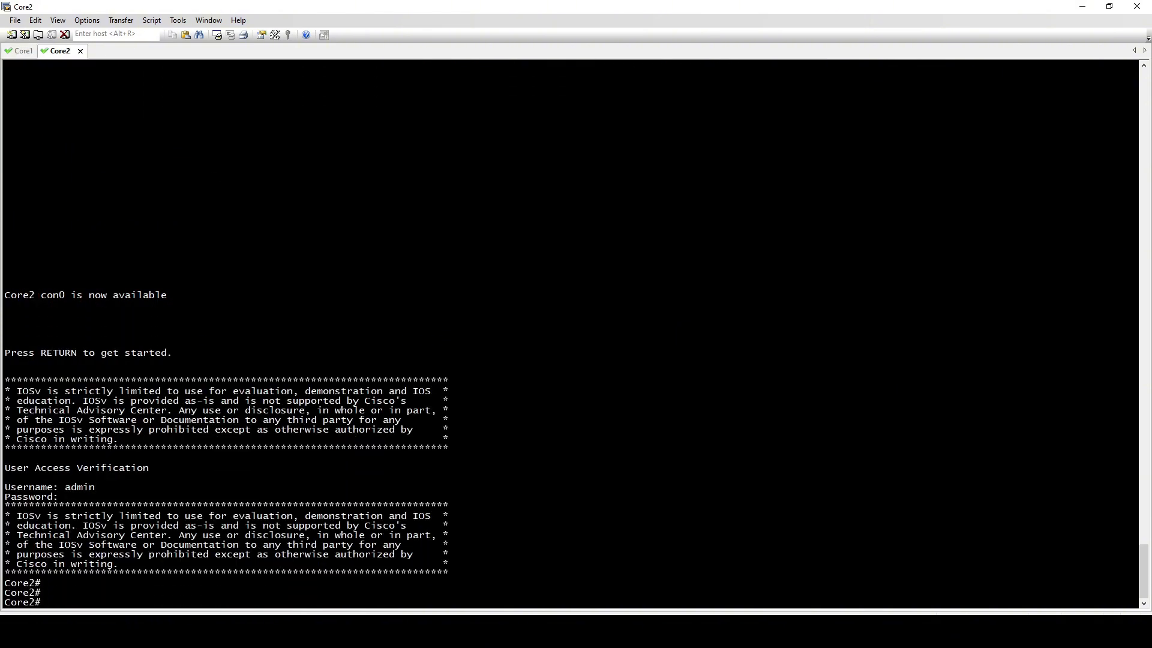
pyautogui.write('sh run | sec ip route')
pyautogui.press('Return')
pyautogui.press('Return')
pyautogui.press('Return')
pyautogui.press('Return')
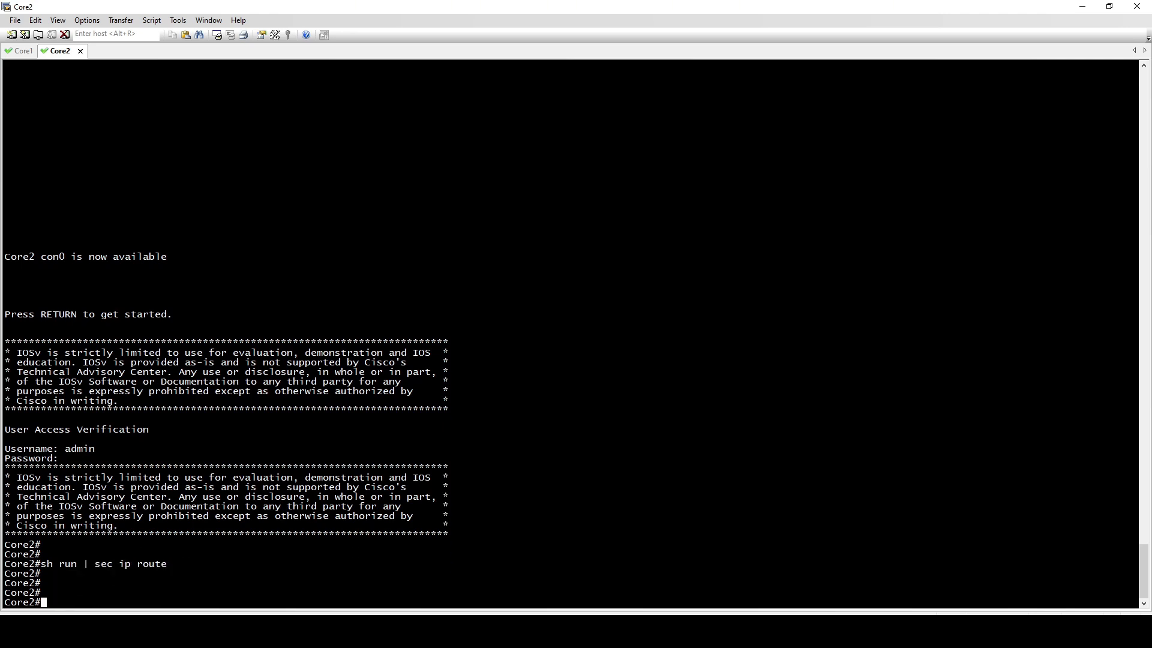
# In Core1's configuration mode, add the default route "ip route 0.0.0.0 0.0.0.0 10.10.10.5" copied from the Notepad++ notes
pyautogui.click(23, 51)
pyautogui.press('Return')
pyautogui.press('Return')
pyautogui.press('Return')
pyautogui.write('conf t')
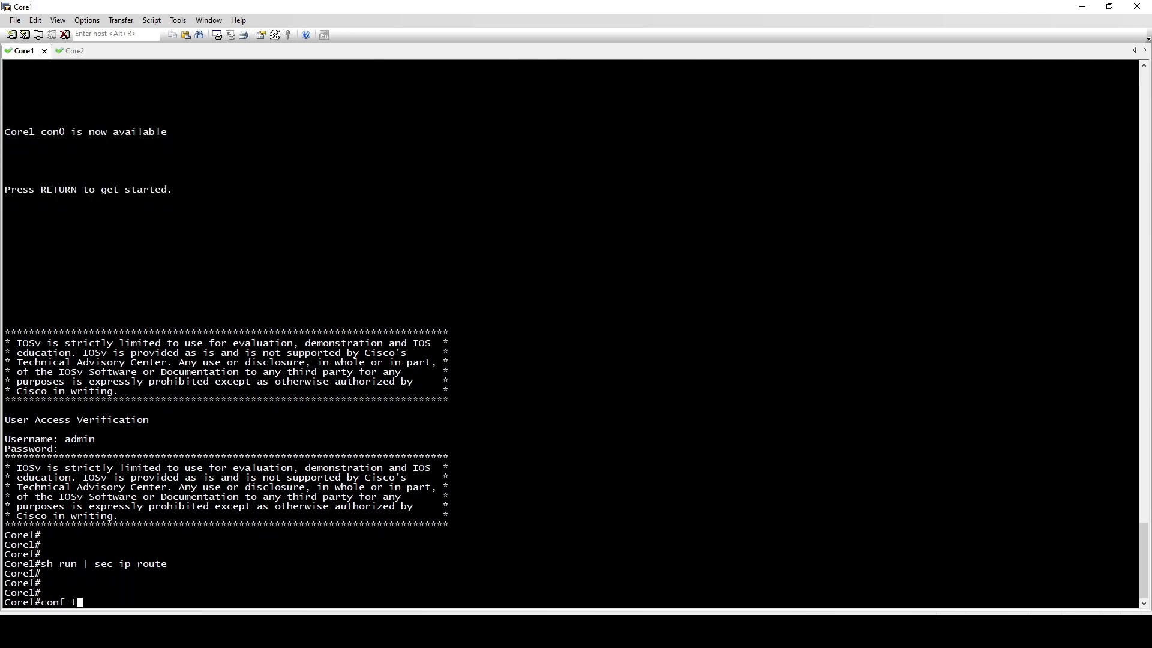
pyautogui.press('Return')
pyautogui.press('Return')
pyautogui.press('Return')
pyautogui.press('Return')
pyautogui.press('Return')
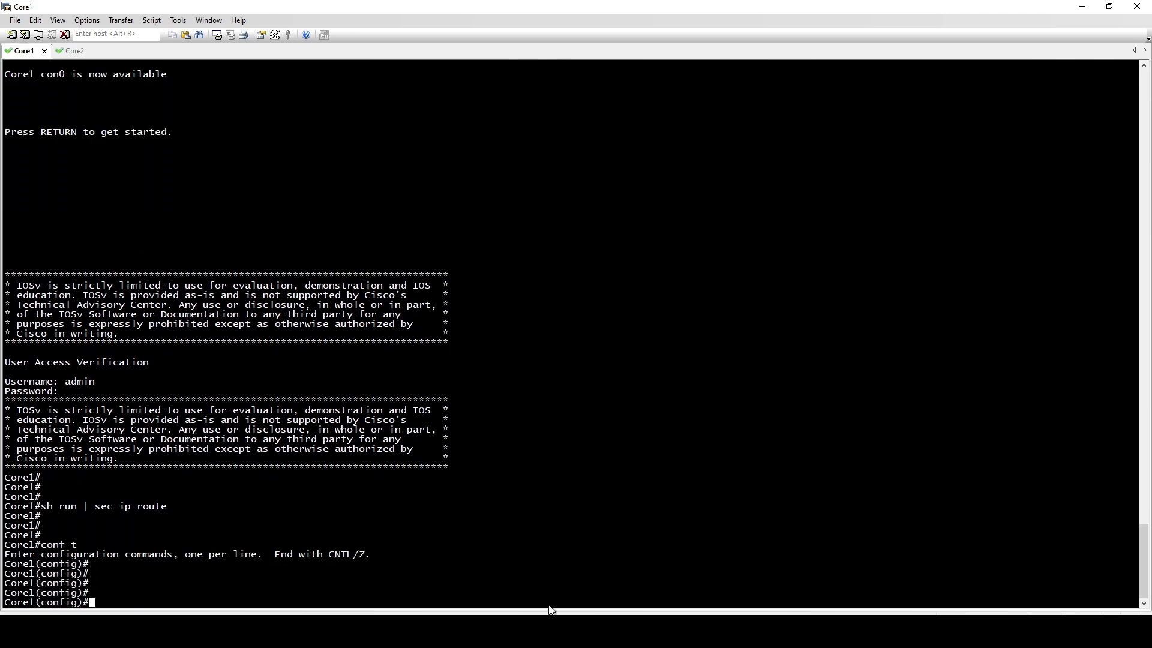
pyautogui.click(517, 626)
pyautogui.moveTo(864, 233); pyautogui.dragTo(627, 233)
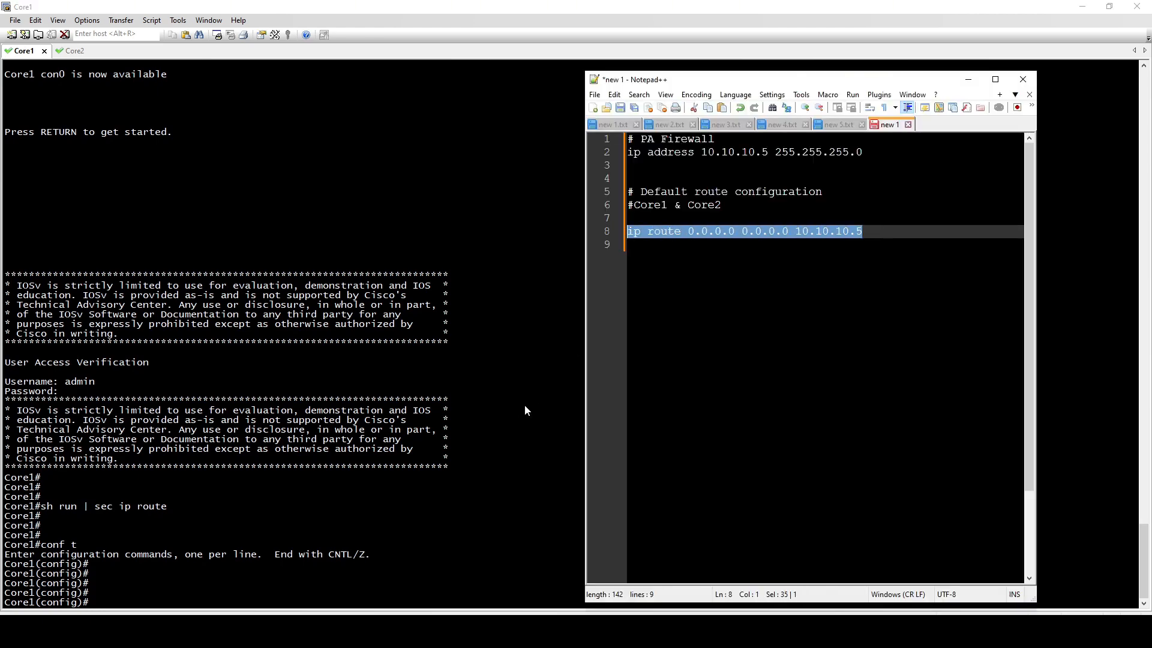
pyautogui.hotkey('ctrl', 'c')
pyautogui.rightClick(178, 572)
pyautogui.press('Return')
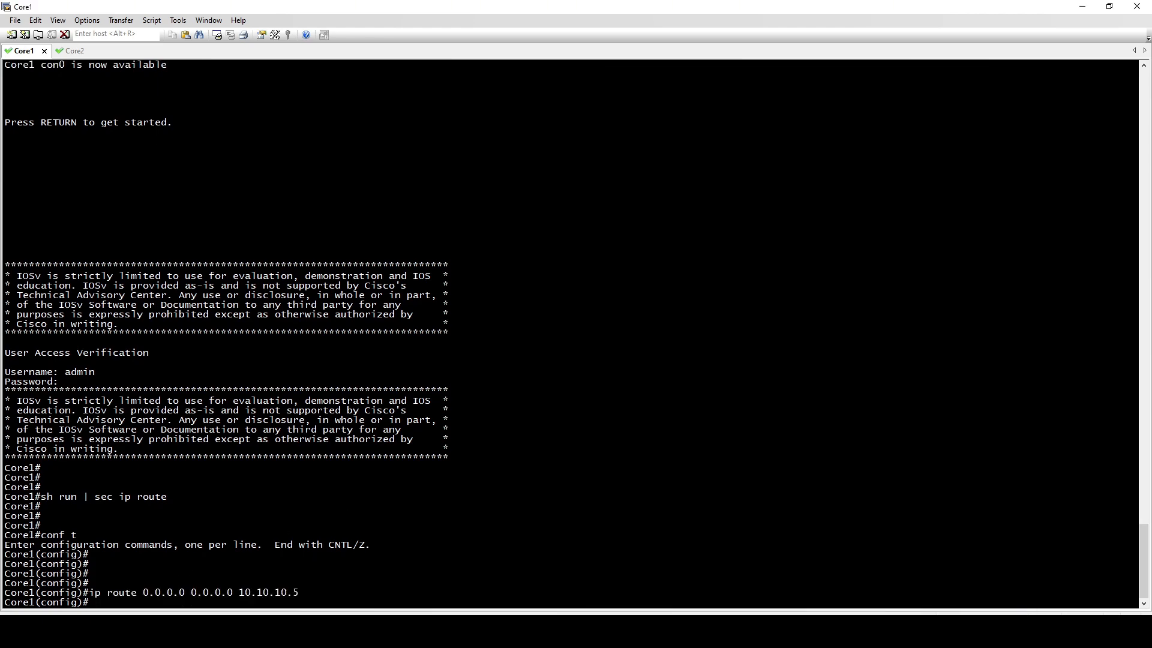
# In Core2's configuration mode, add the same copied default route, "ip route 0.0.0.0 0.0.0.0 10.10.10.5"
pyautogui.click(66, 53)
pyautogui.write('conf t')
pyautogui.press('Return')
pyautogui.press('Return')
pyautogui.press('Return')
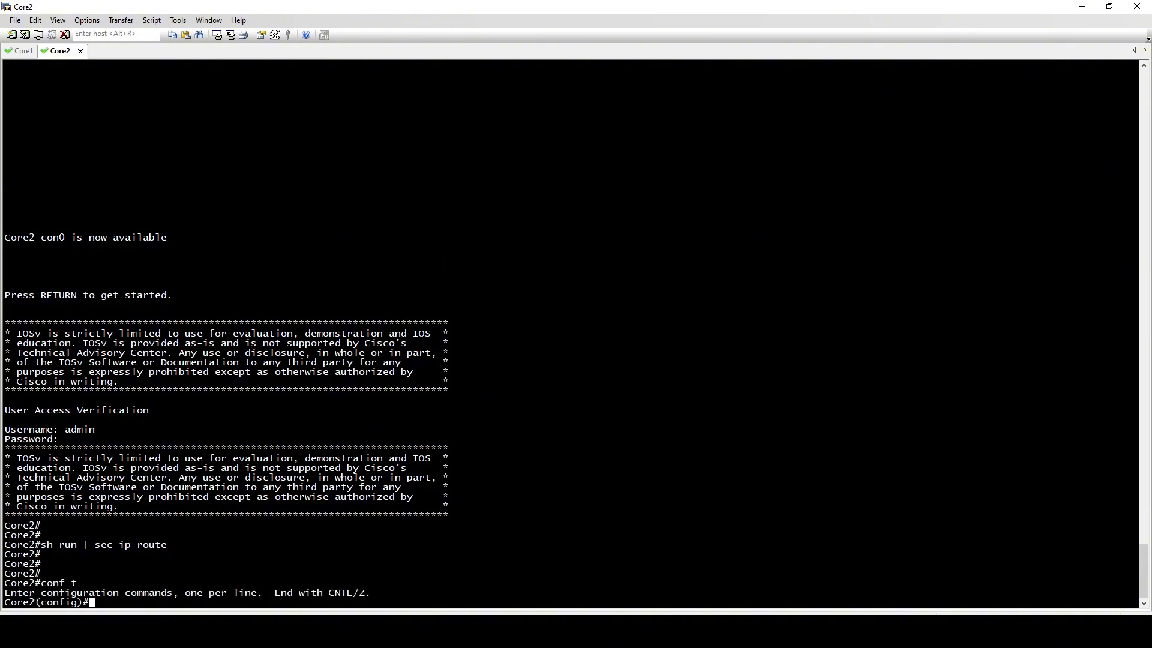
pyautogui.press('Return')
pyautogui.rightClick(534, 357)
pyautogui.press('Return')
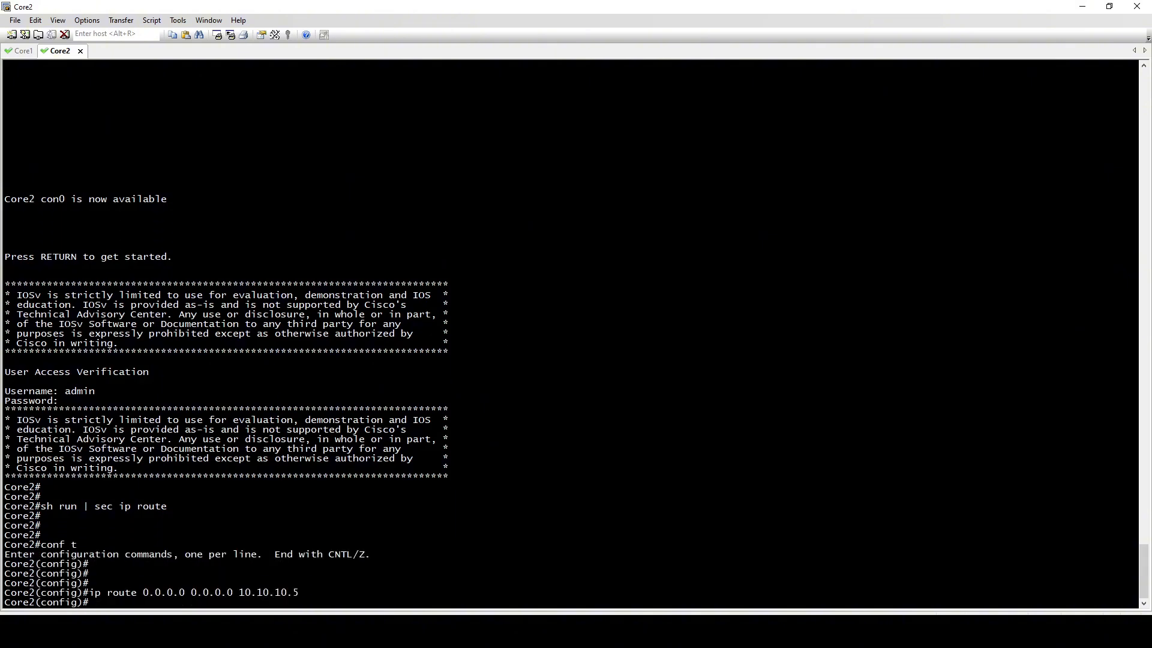
pyautogui.press('Return')
pyautogui.press('Return')
# End configuration mode on Core2 and verify the static route with "sh run | sec ip route"
pyautogui.write('end')
pyautogui.press('Return')
pyautogui.press('Return')
pyautogui.press('Return')
pyautogui.write('sh run | sec ip route')
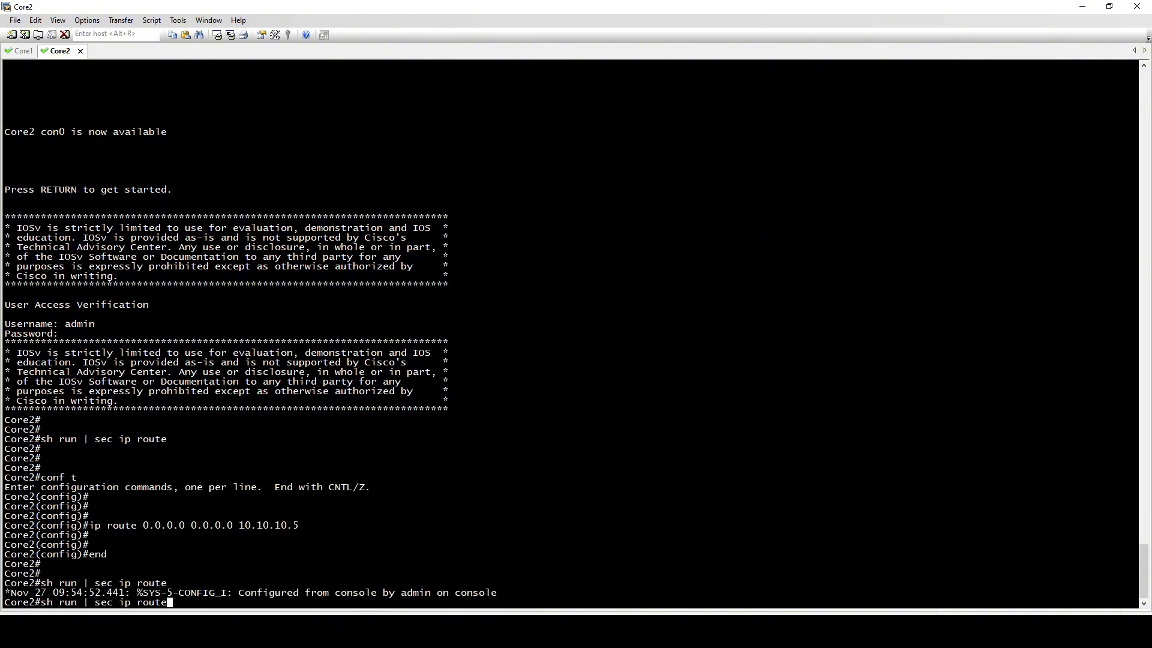
pyautogui.press('Return')
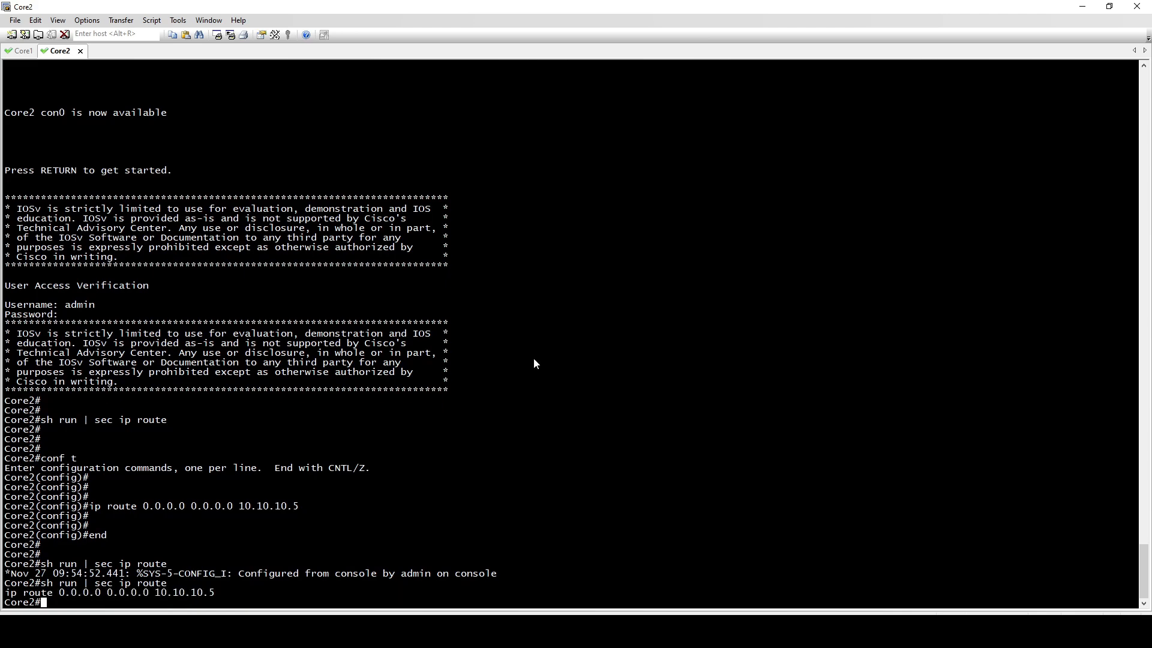
# End configuration mode on Core1 and verify the static route with "sh run | sec ip route"
pyautogui.click(25, 53)
pyautogui.press('Return')
pyautogui.press('Return')
pyautogui.press('Return')
pyautogui.write('end')
pyautogui.press('Return')
pyautogui.press('Return')
pyautogui.press('Return')
pyautogui.press('Return')
pyautogui.press('Return')
pyautogui.press('Return')
pyautogui.press('Up')
pyautogui.press('Up')
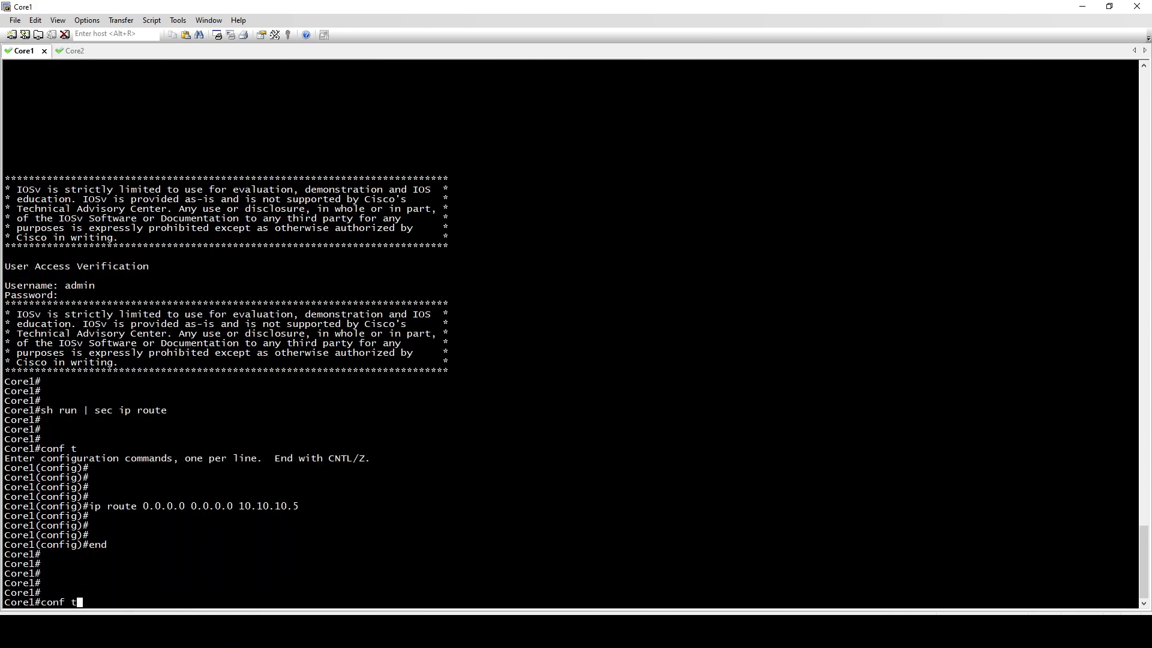
pyautogui.press('Return')
pyautogui.press('Return')
pyautogui.press('Return')
pyautogui.press('Return')
pyautogui.press('Return')
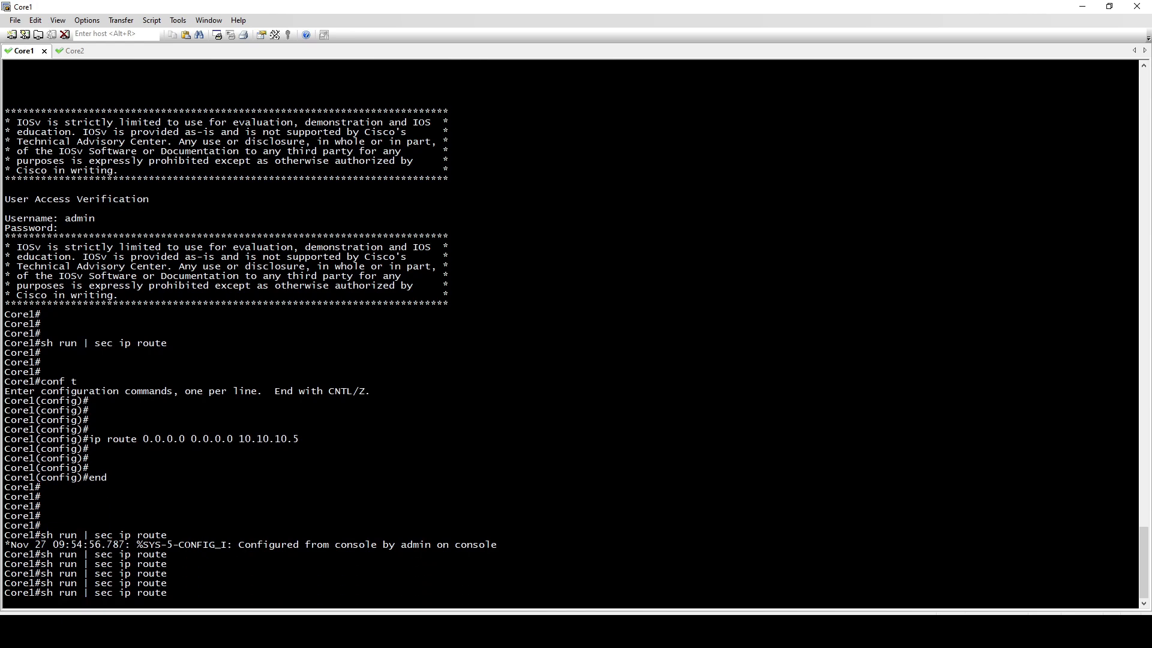
pyautogui.press('Return')
# Display Core1's routing table with "sh ip route" and examine the gateway of last resort
pyautogui.press('Return')
pyautogui.write('sh ip route')
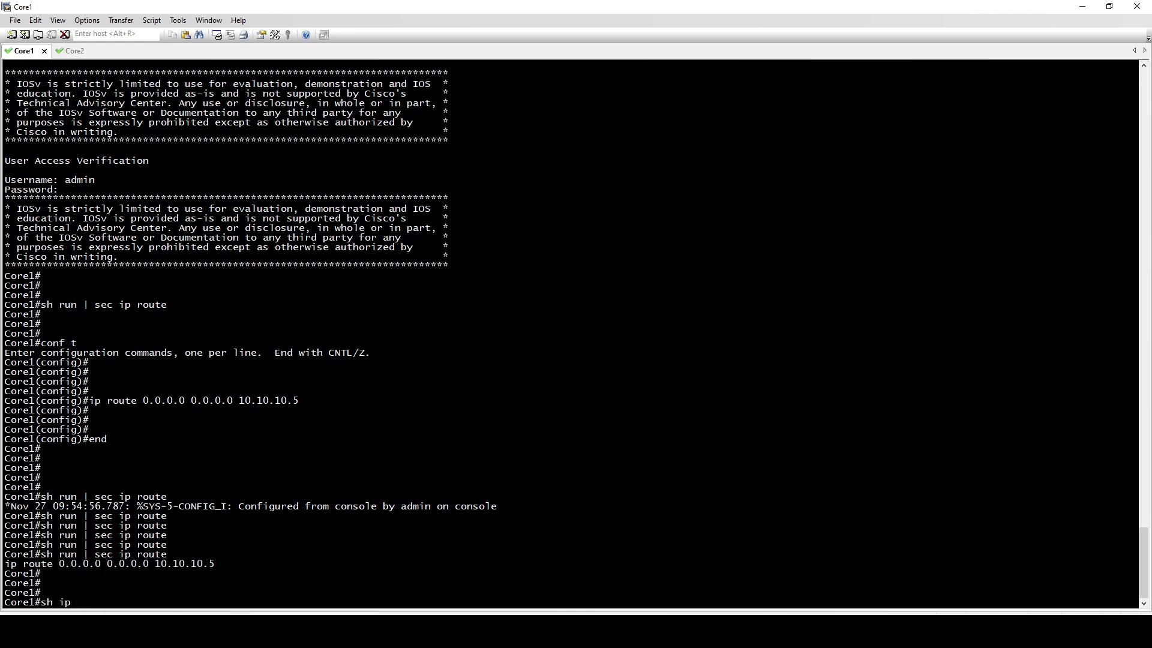
pyautogui.press('Return')
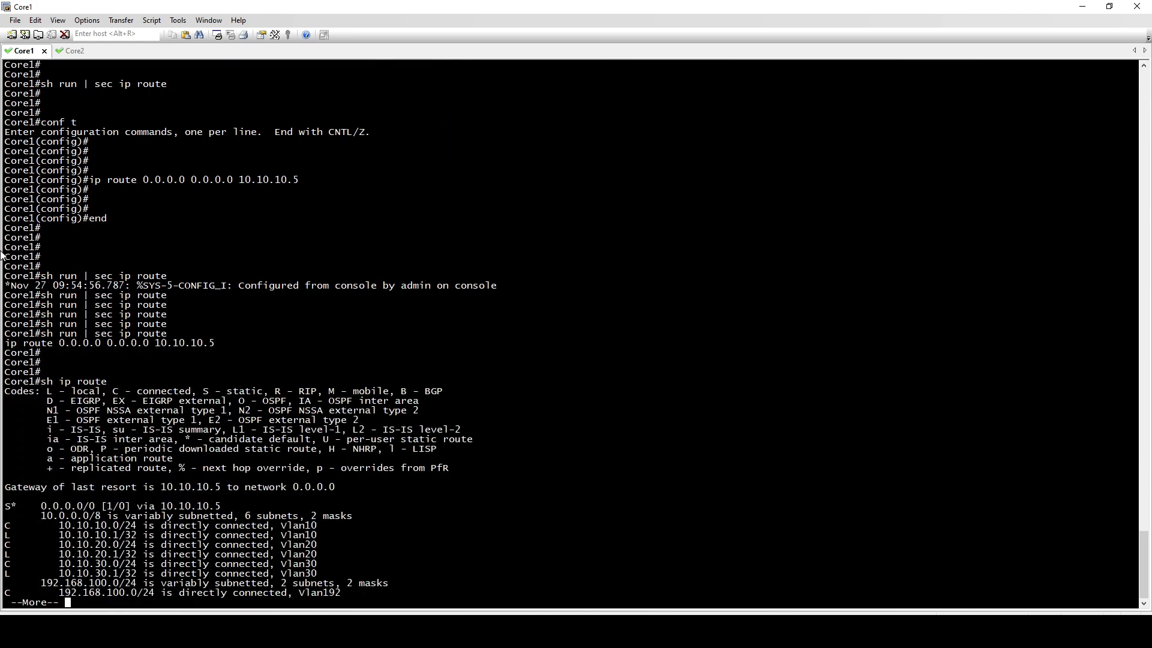
pyautogui.moveTo(9, 489); pyautogui.dragTo(241, 490)
# Display Core2's routing table with "sh ip route" and examine the gateway of last resort and the default route entry
pyautogui.click(67, 51)
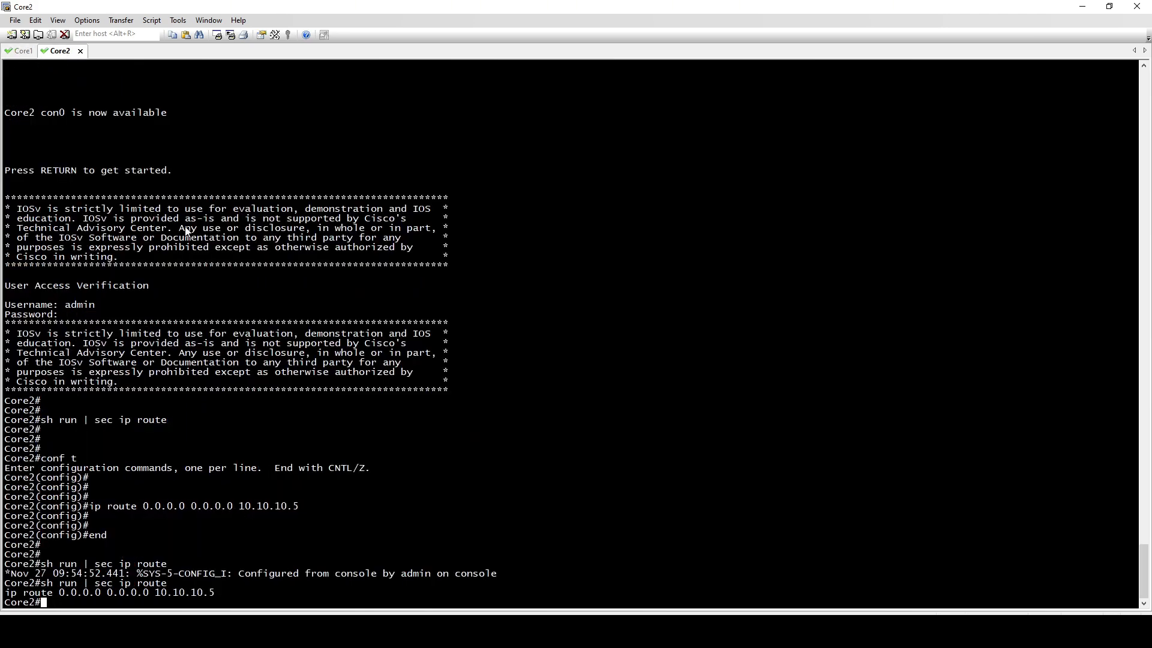
pyautogui.write('sh ip route')
pyautogui.press('Return')
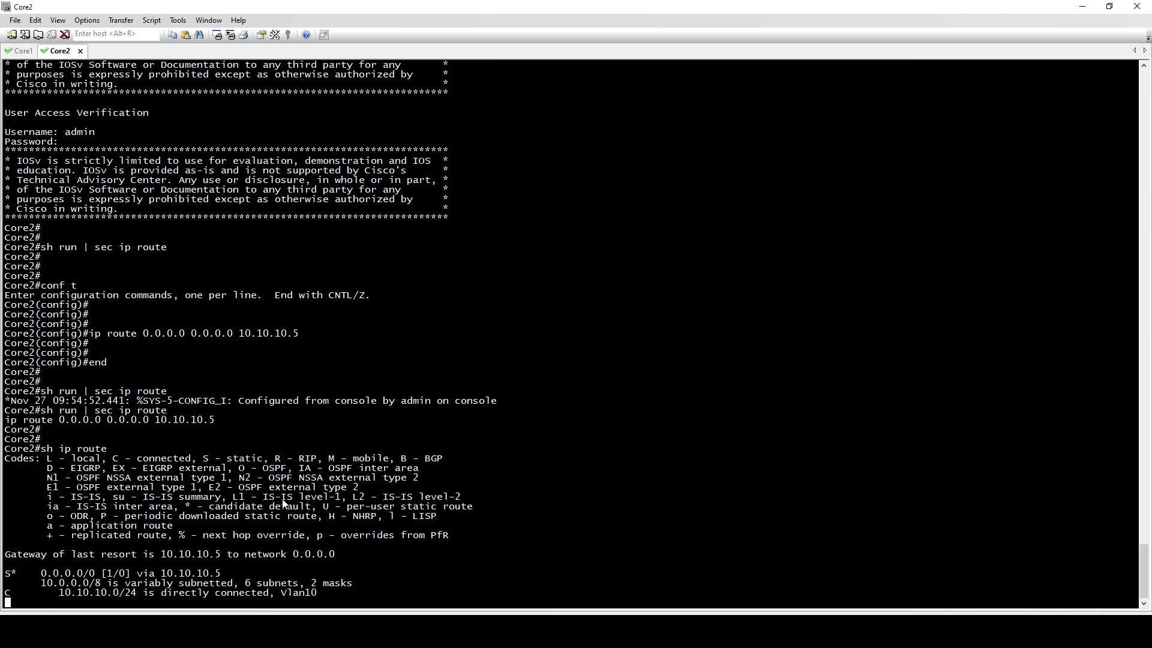
pyautogui.moveTo(9, 487); pyautogui.dragTo(324, 489)
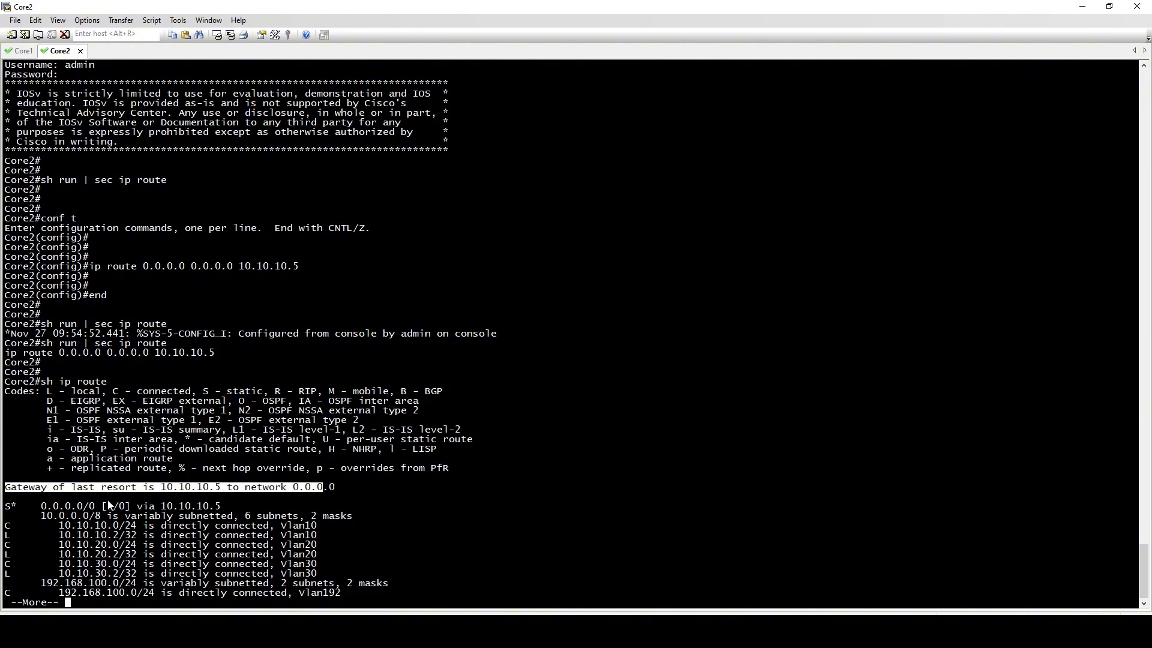
pyautogui.moveTo(38, 506); pyautogui.dragTo(191, 508)
pyautogui.click(231, 508)
pyautogui.click(257, 513)
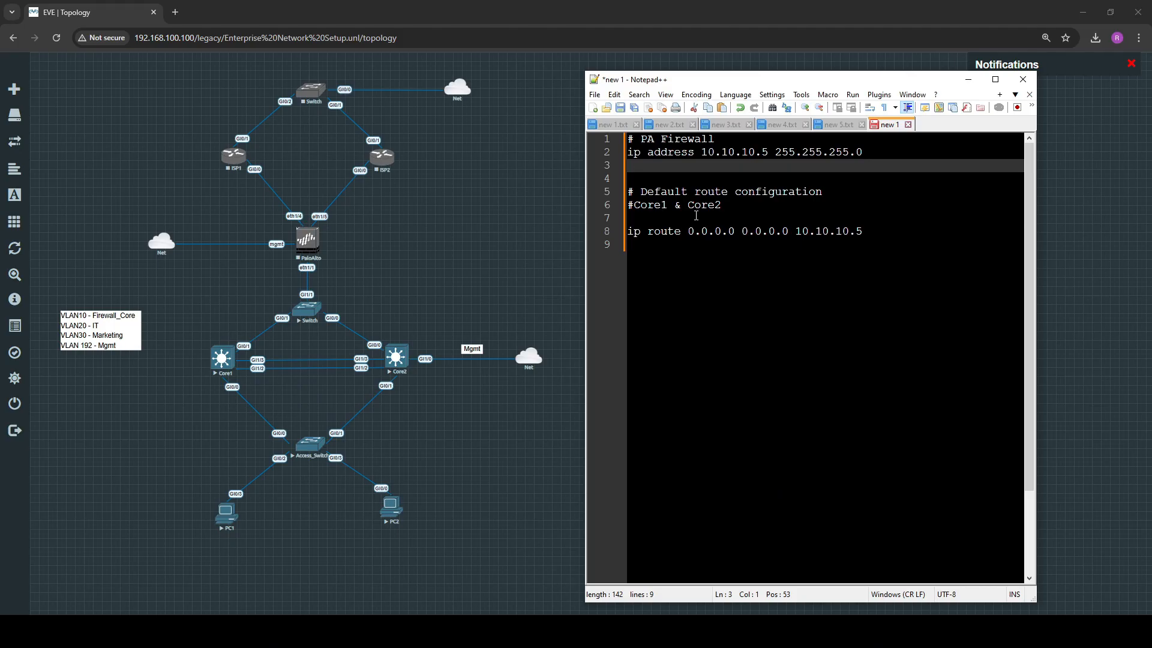
# Review the firewall's IP address line in the notes and start the PaloAlto node in the EVE topology
pyautogui.moveTo(628, 152); pyautogui.dragTo(873, 152)
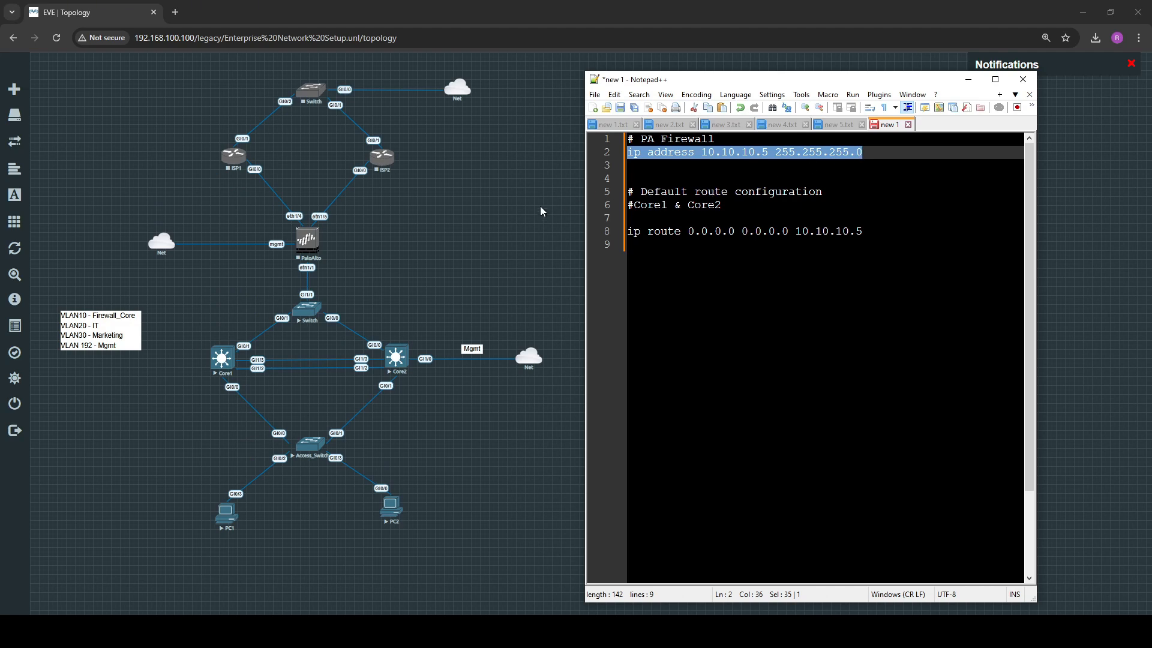
pyautogui.rightClick(309, 242)
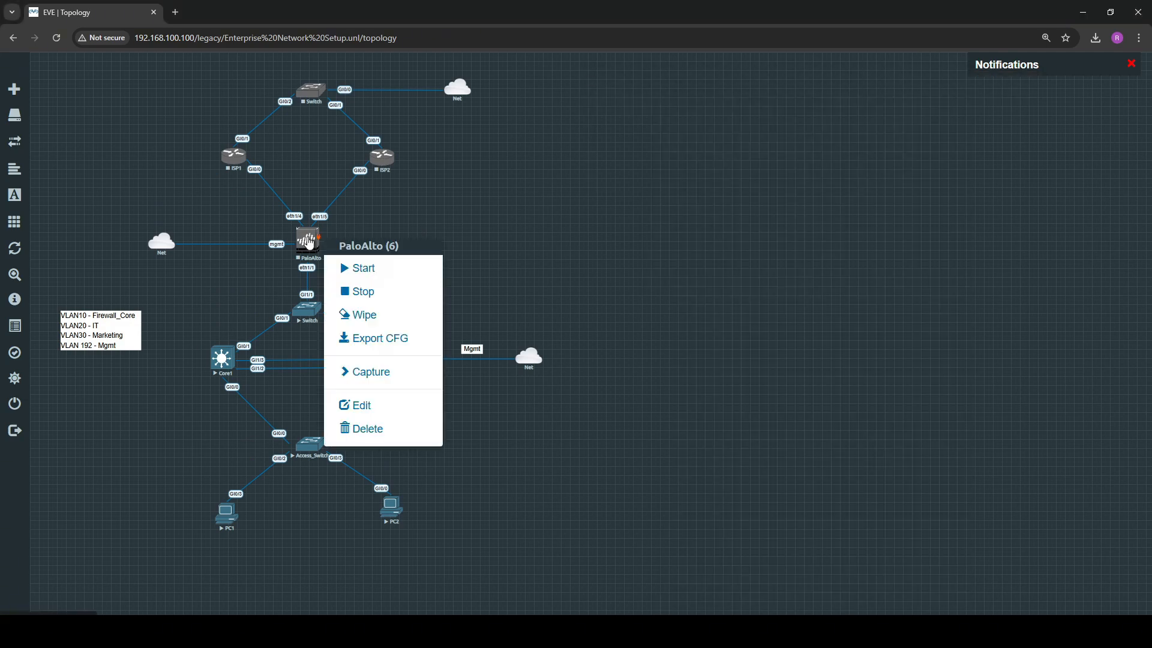
pyautogui.click(368, 272)
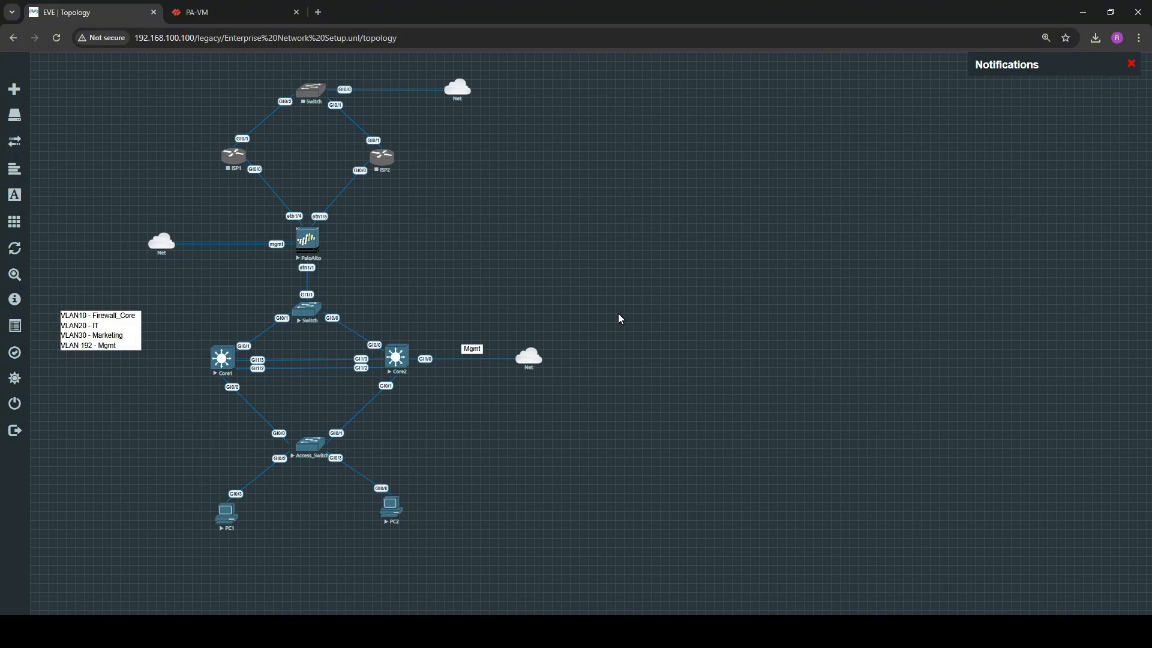
# Switch to the PA-VM web interface, open ethernet1/1 for editing and set its interface type to Layer3
pyautogui.click(220, 13)
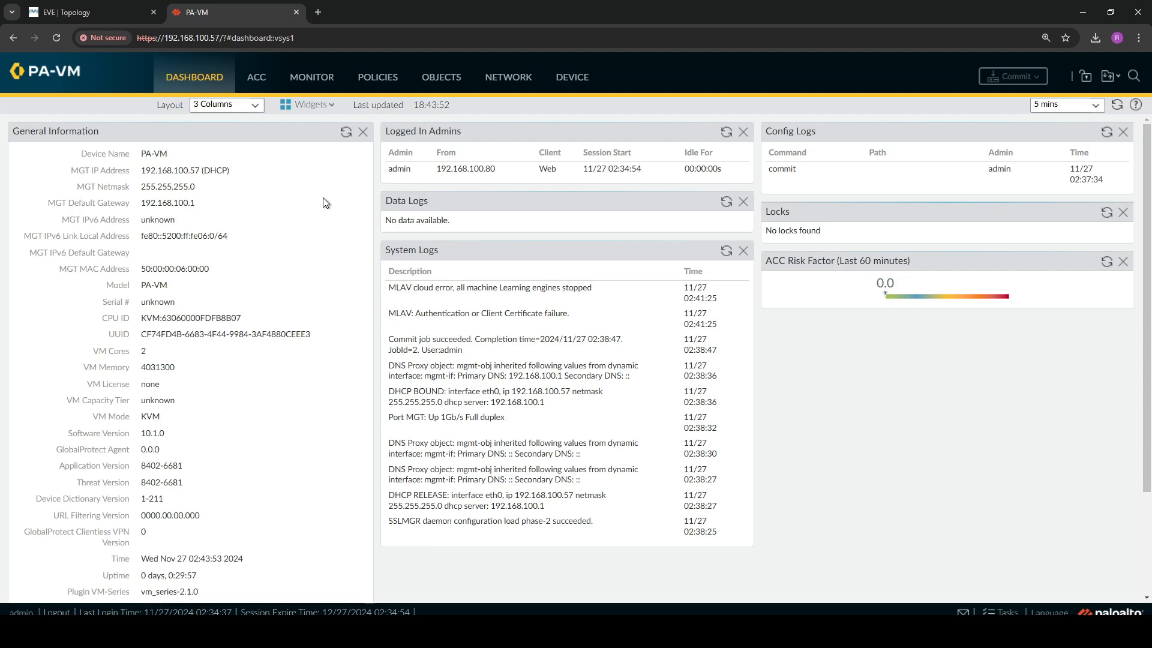
pyautogui.click(497, 86)
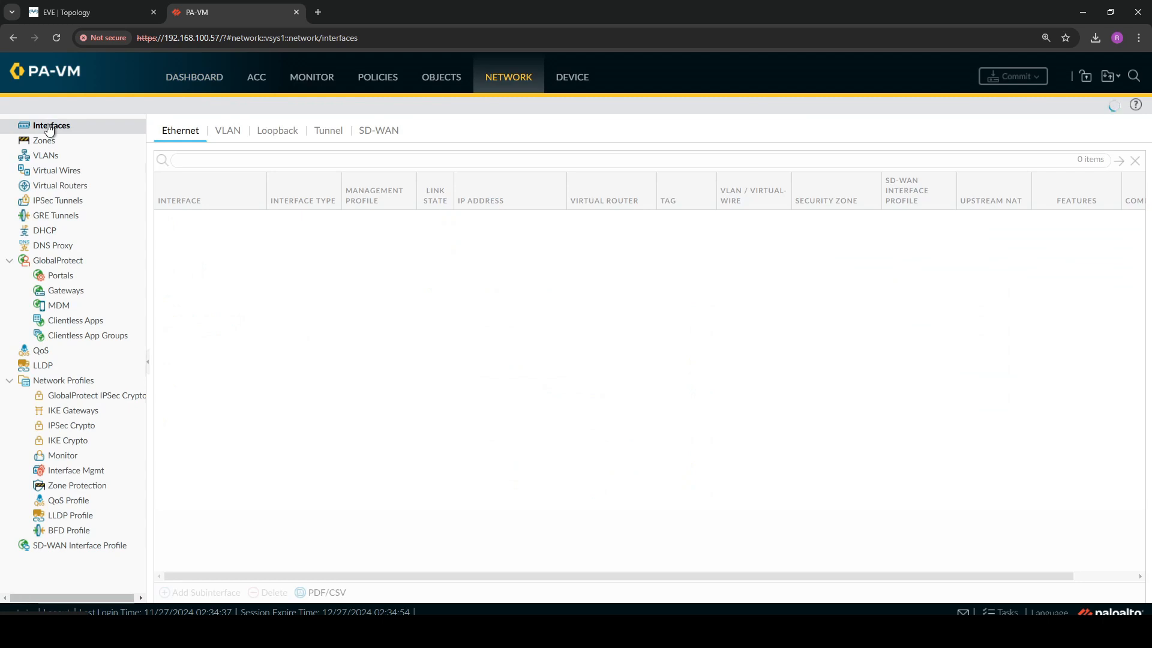
pyautogui.click(195, 221)
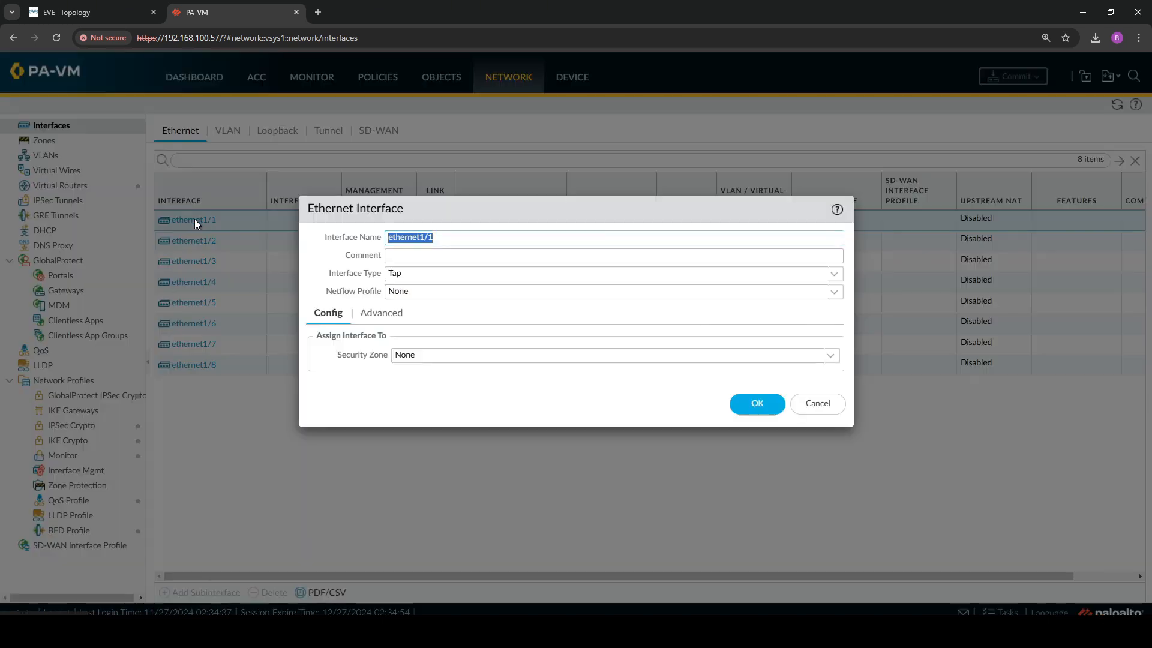
pyautogui.click(833, 273)
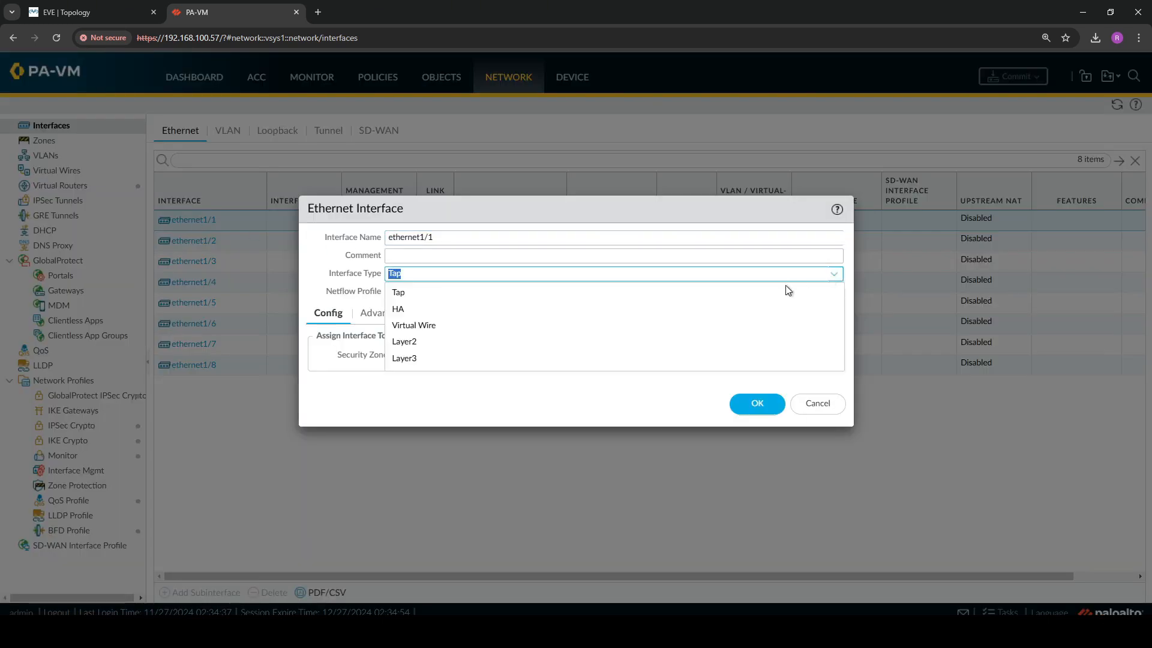
pyautogui.click(512, 358)
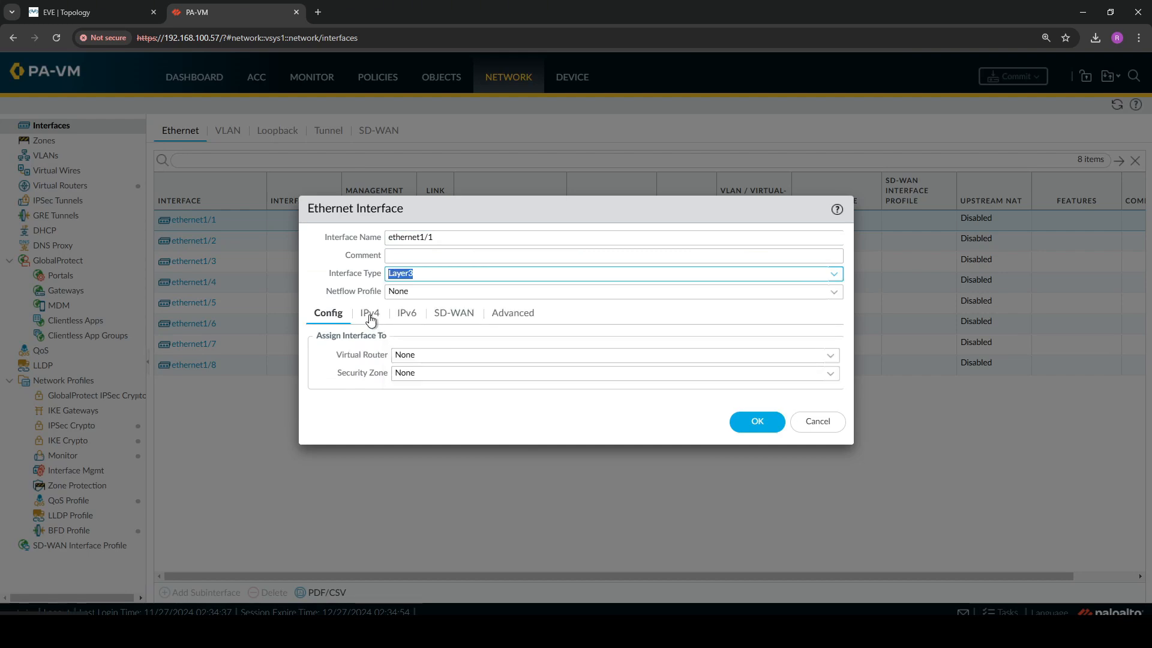
# Assign ethernet1/1 to the default virtual router and to a new security zone named Inside
pyautogui.click(830, 356)
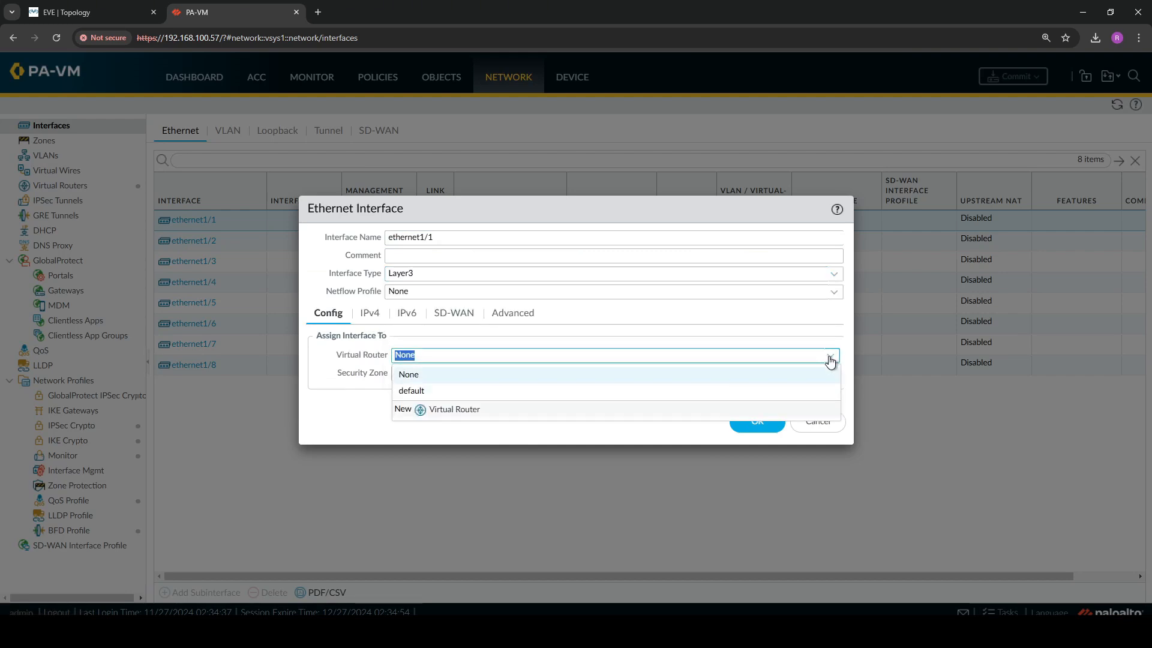
pyautogui.click(525, 391)
pyautogui.click(830, 373)
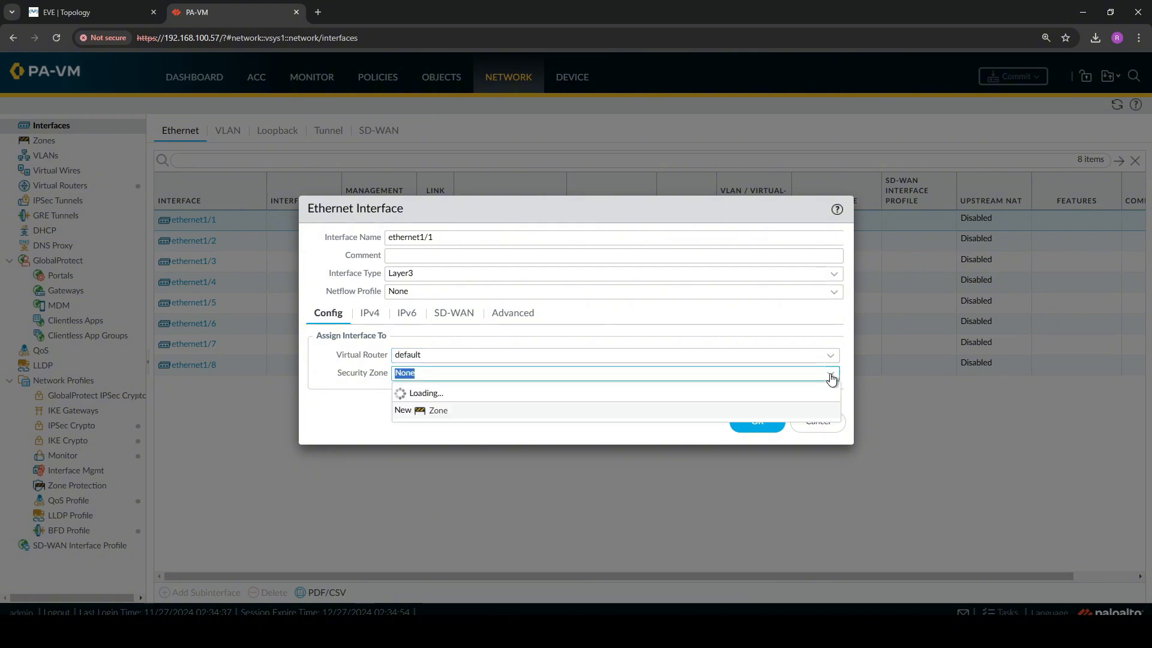
pyautogui.click(438, 410)
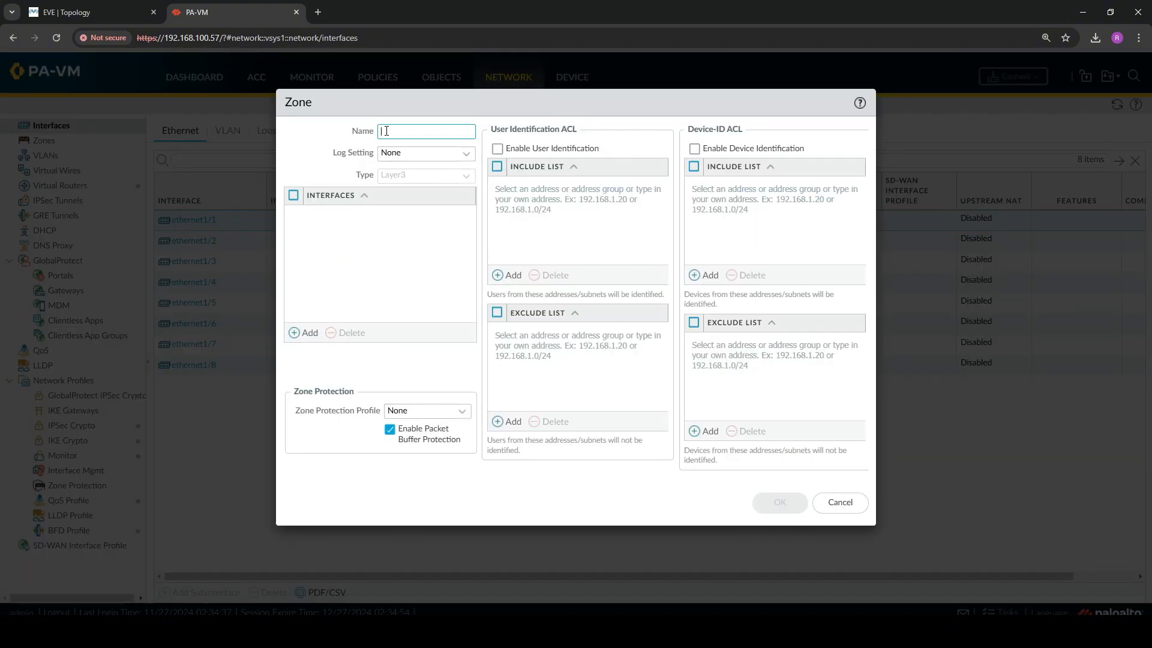
pyautogui.write('Inside')
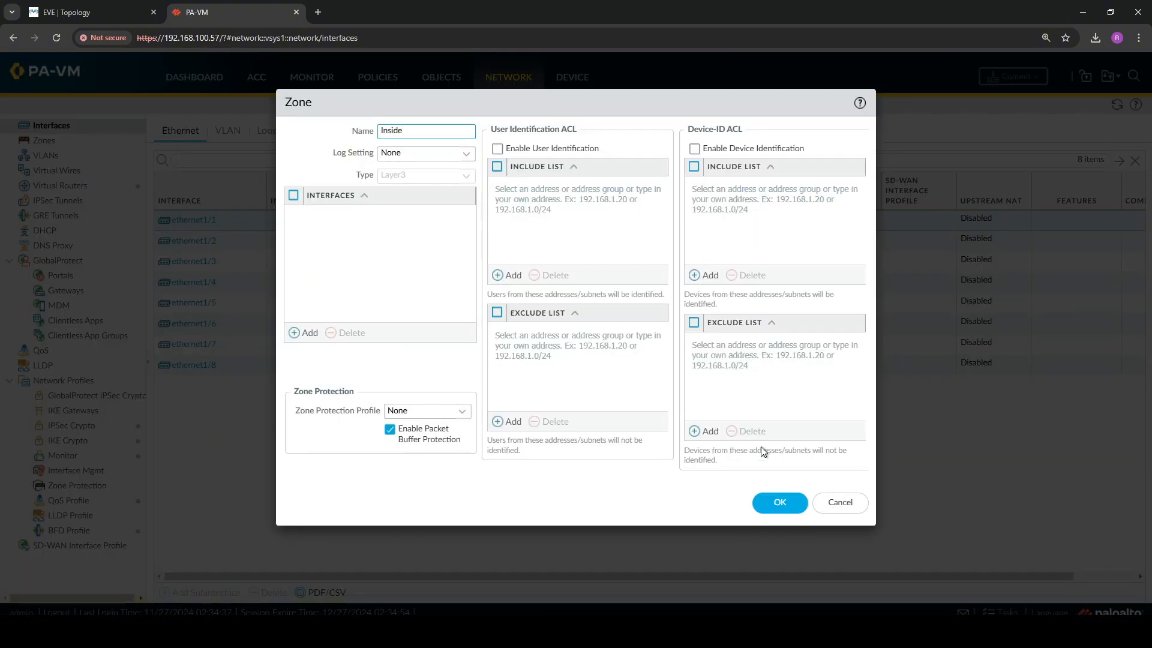
pyautogui.click(775, 507)
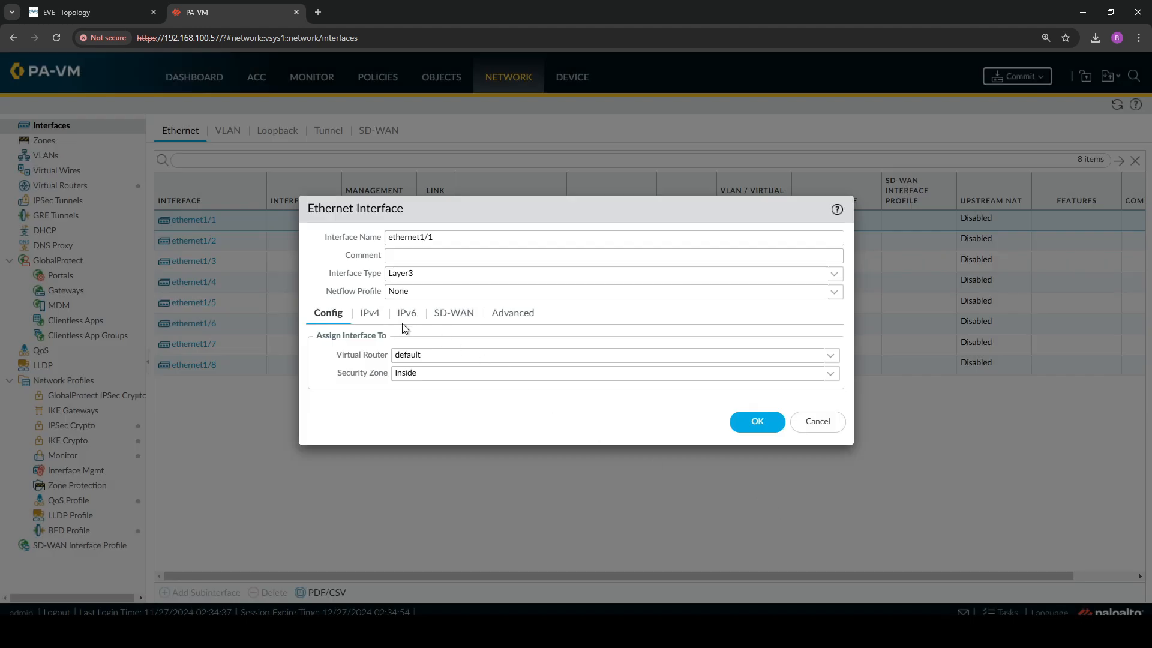
# Add the static IPv4 address 10.10.10.5/24 to ethernet1/1, taking the address from the notes
pyautogui.click(370, 313)
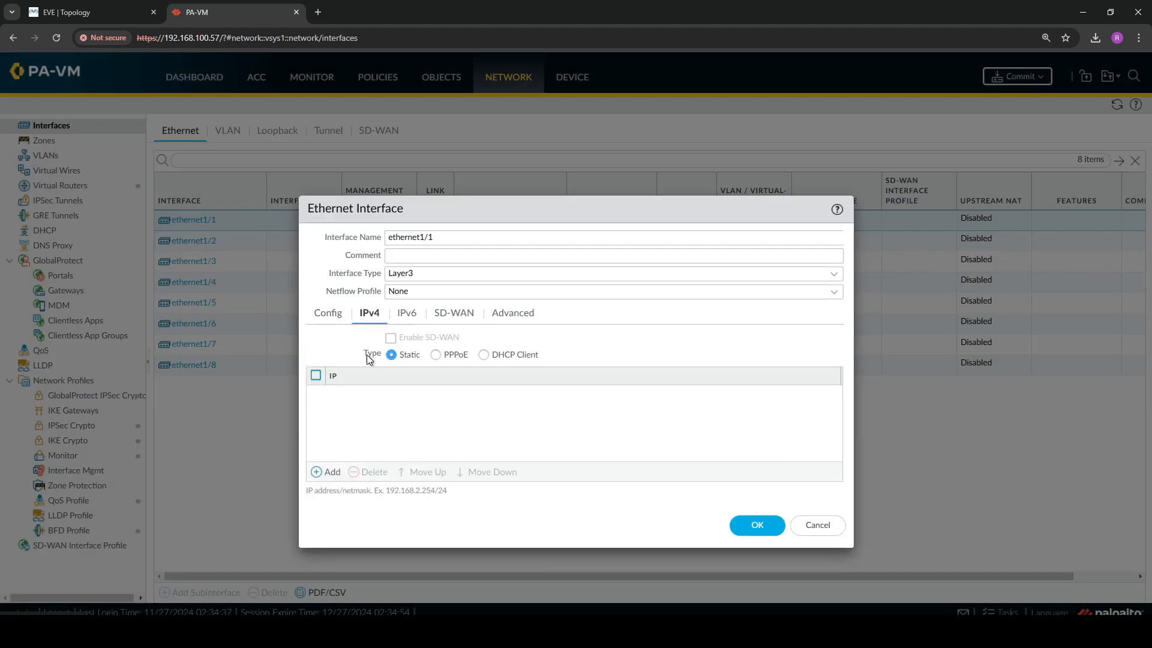
pyautogui.click(324, 473)
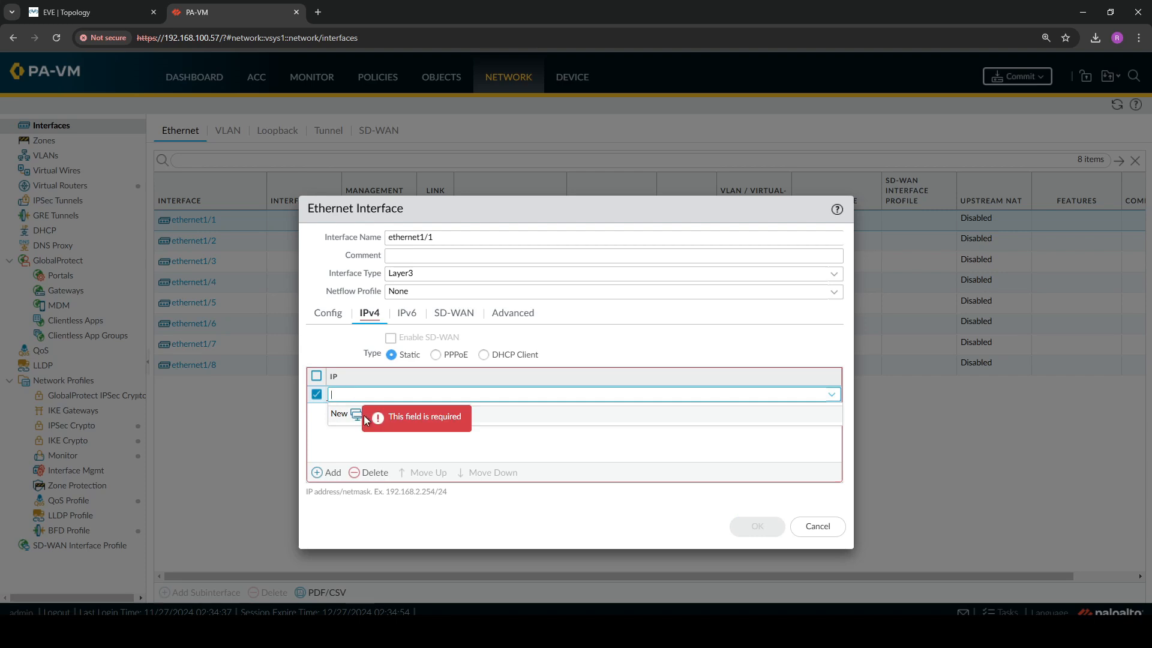
pyautogui.hotkey('alt', 'Tab')
pyautogui.click(768, 162)
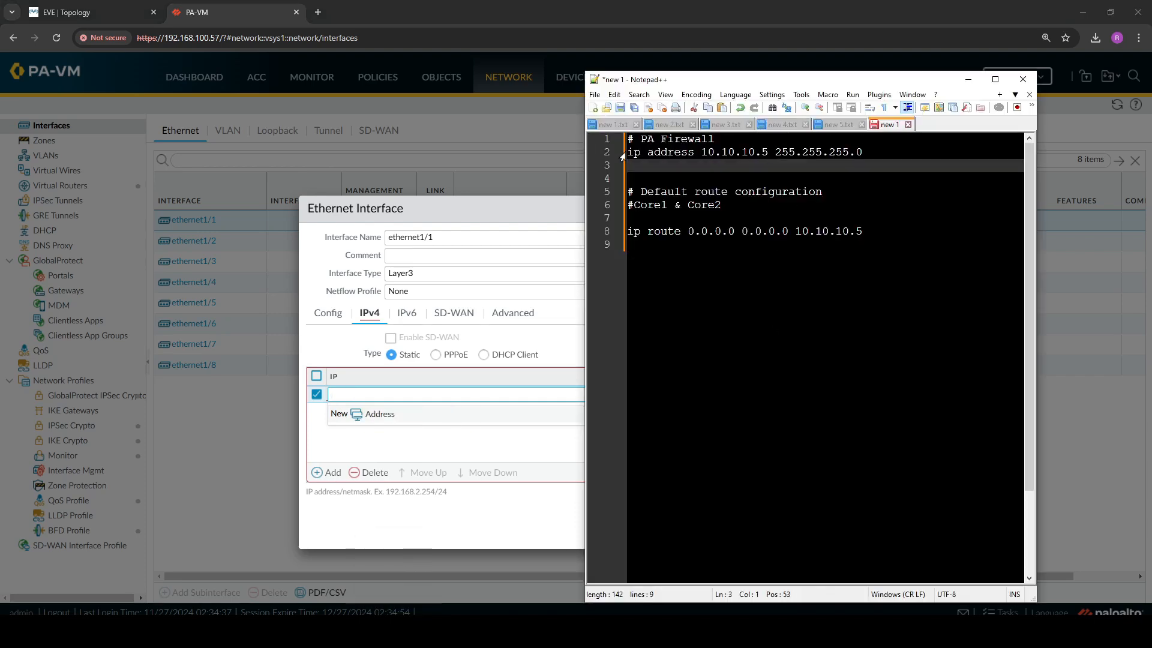
pyautogui.moveTo(624, 153); pyautogui.dragTo(863, 153)
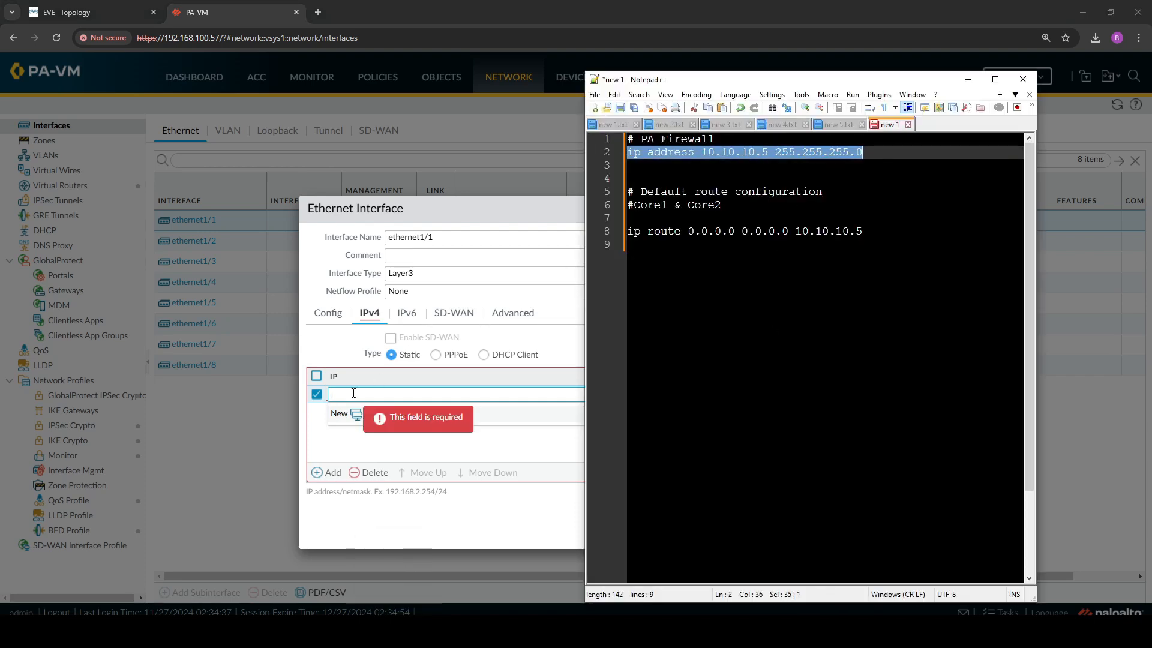
pyautogui.moveTo(701, 152); pyautogui.dragTo(767, 153)
pyautogui.hotkey('ctrl', 'c')
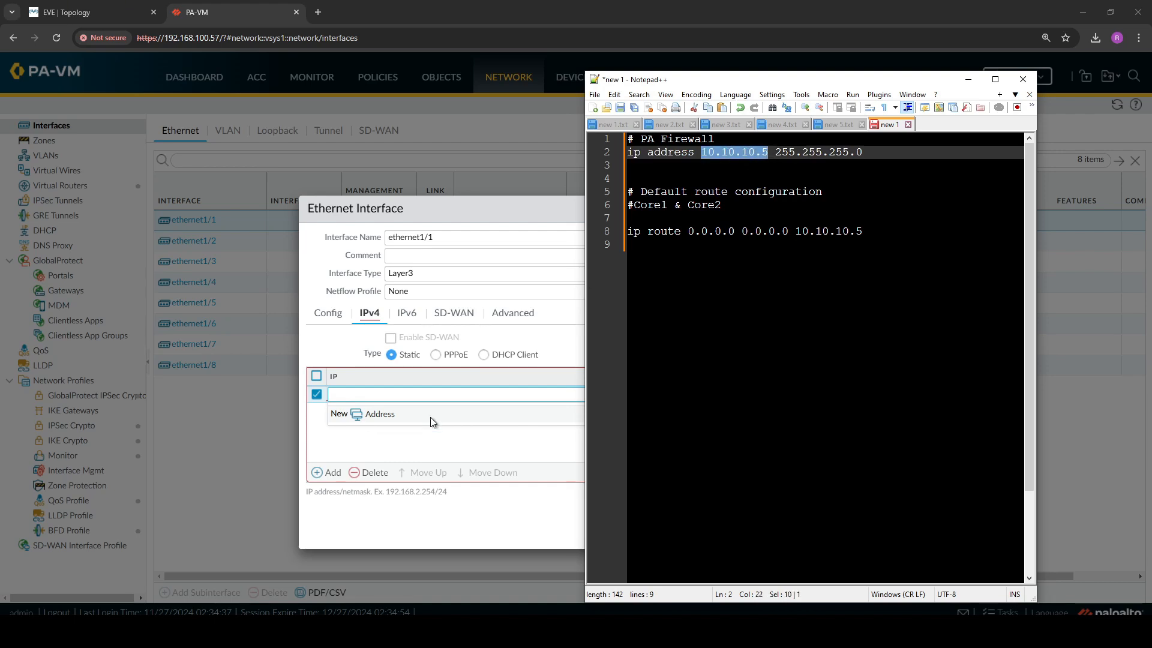
pyautogui.click(437, 395)
pyautogui.hotkey('ctrl', 'v')
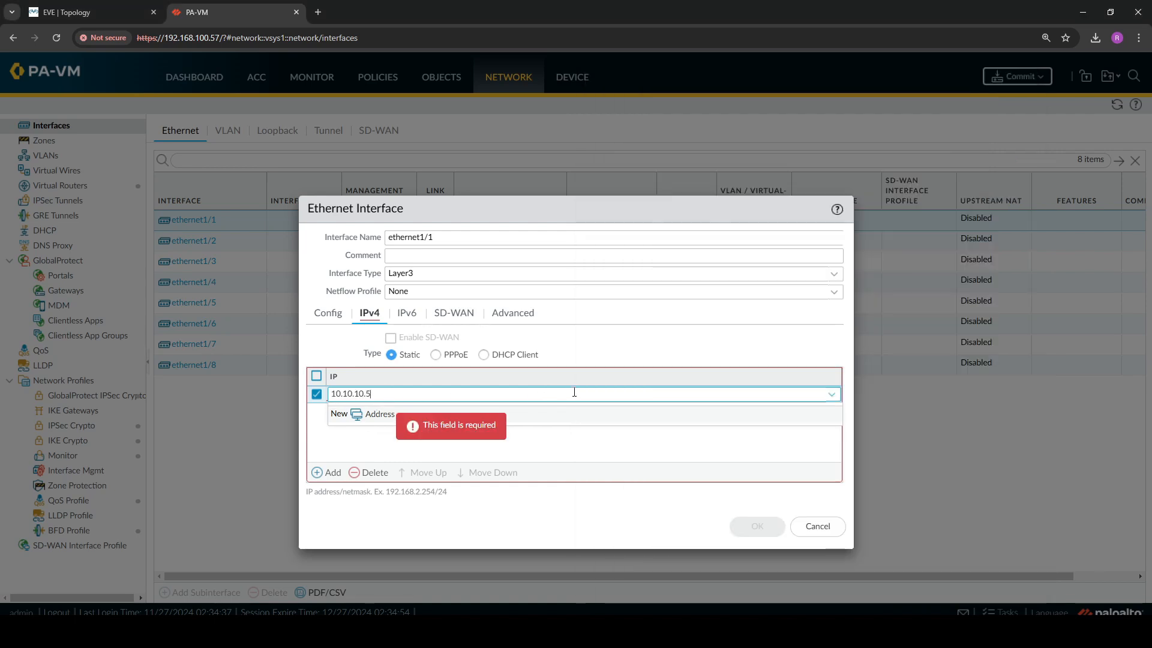
pyautogui.write('/24')
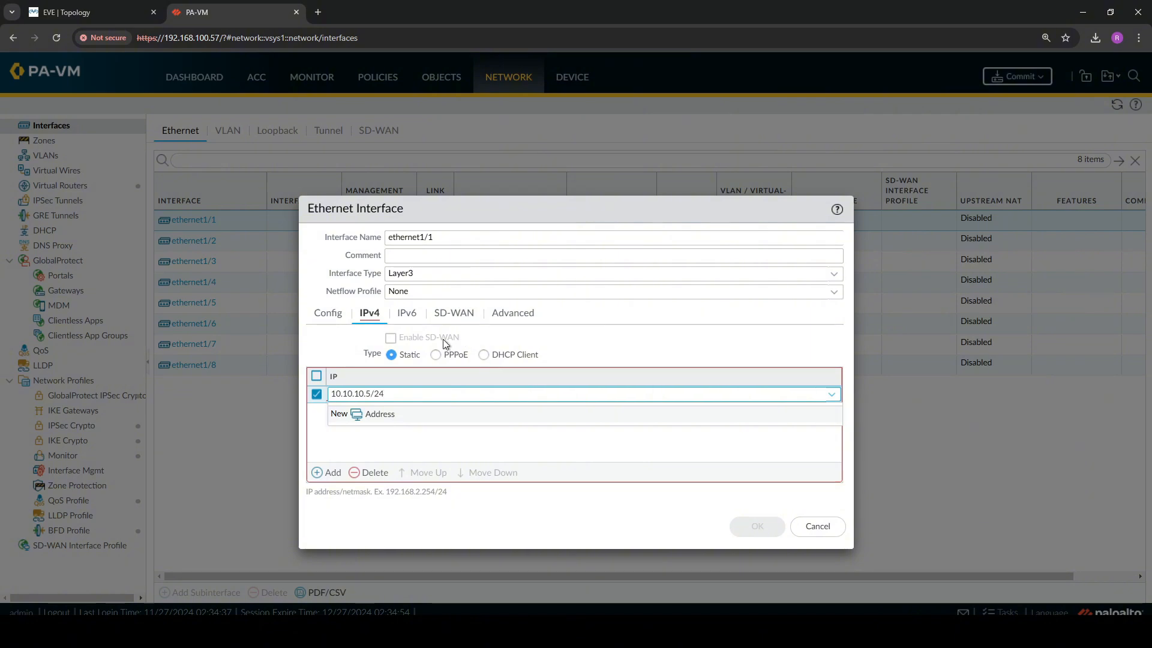
# Create a management profile named PING that allows Ping, assign it to ethernet1/1 and save the interface
pyautogui.click(511, 317)
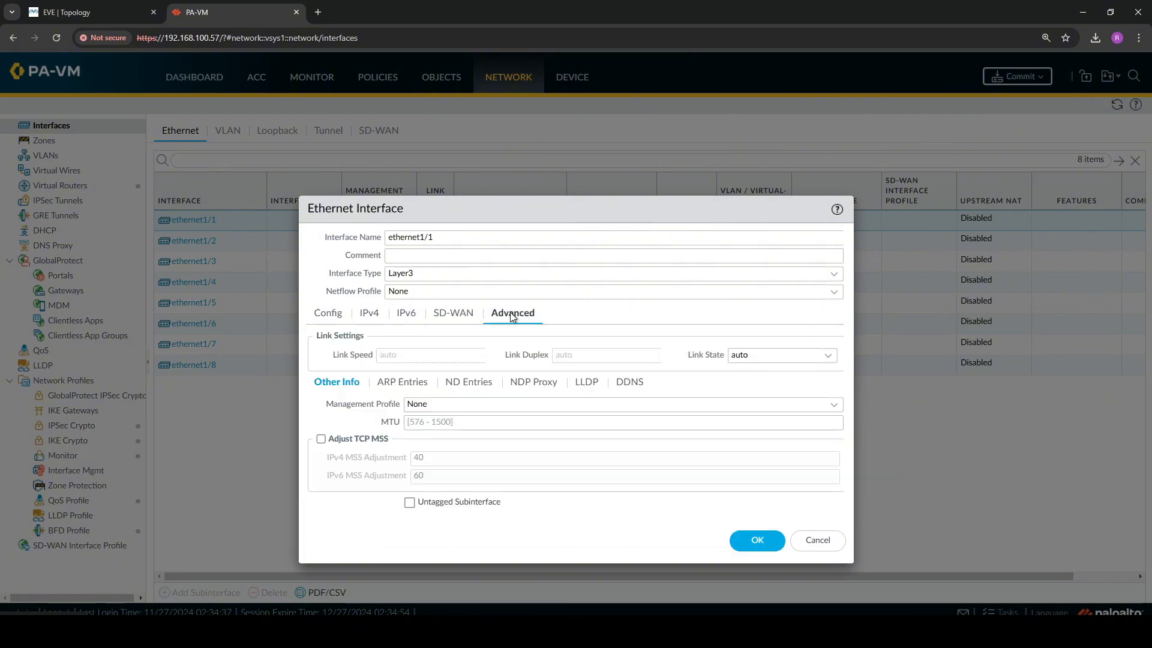
pyautogui.click(834, 405)
pyautogui.click(500, 443)
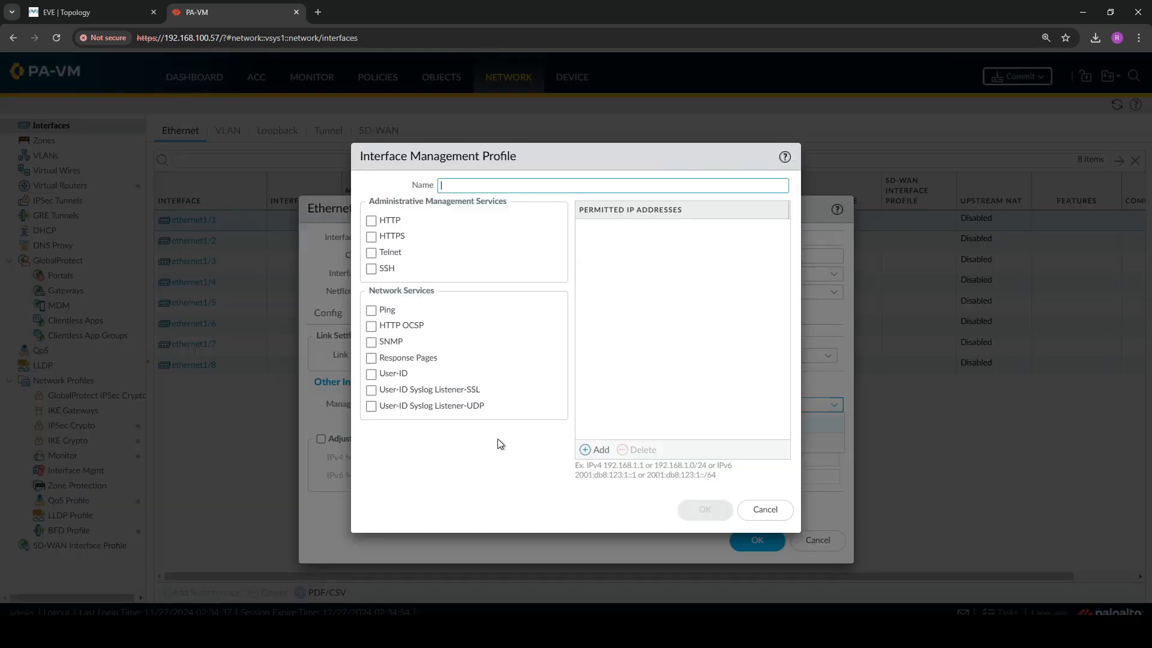
pyautogui.click(446, 185)
pyautogui.write('PING')
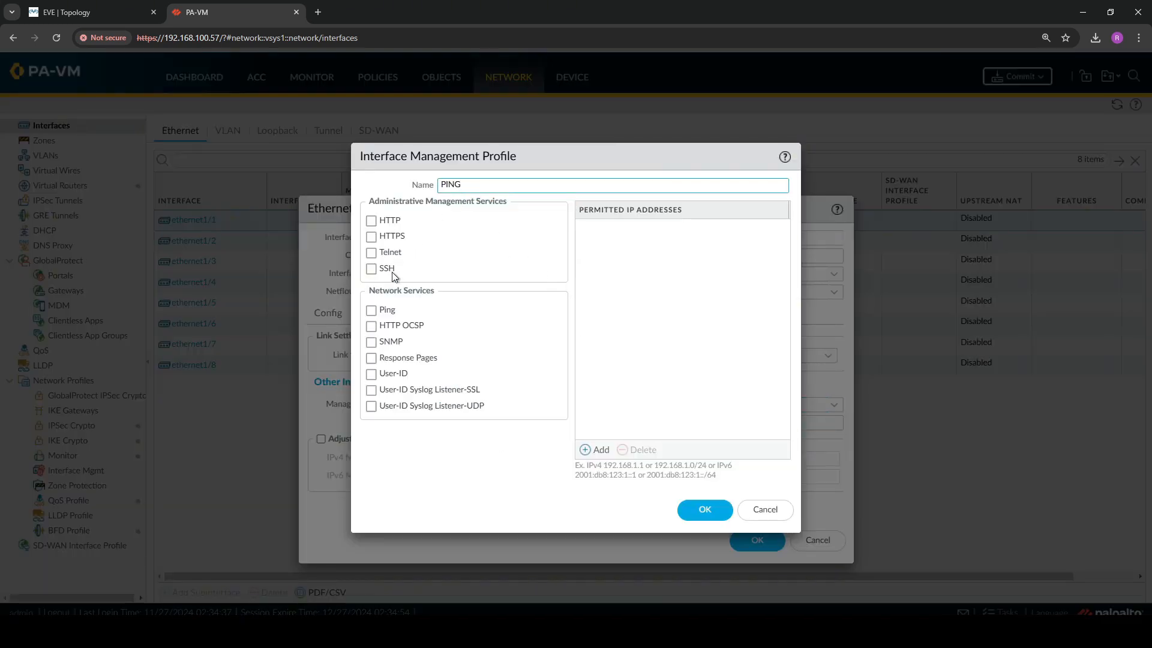
pyautogui.click(387, 312)
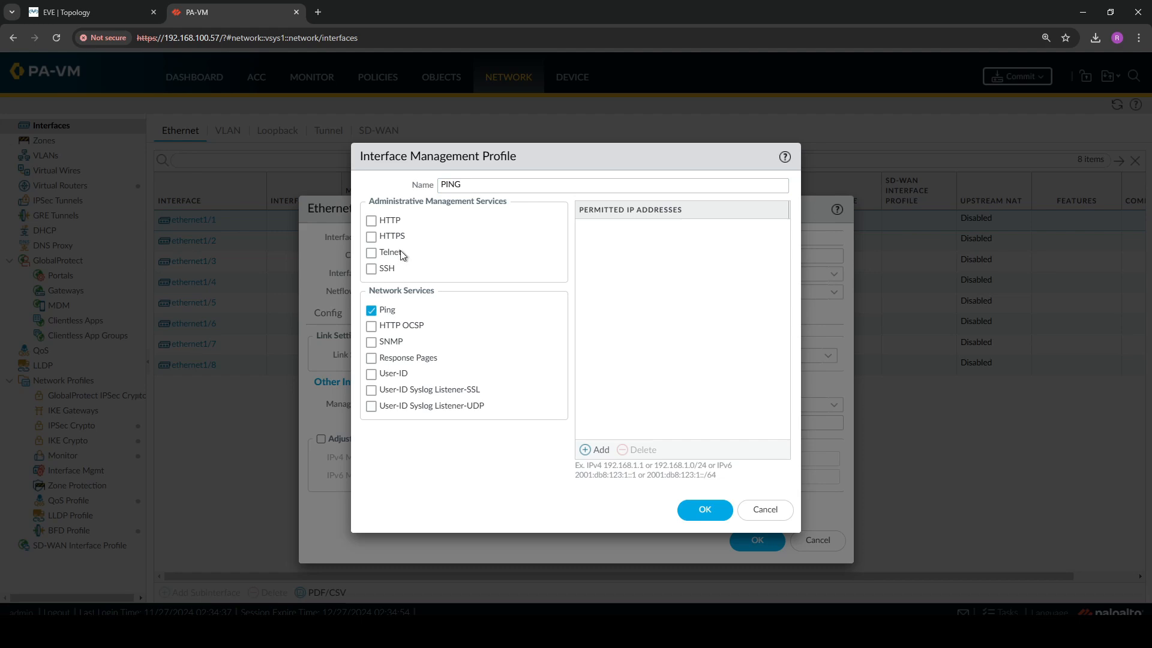
pyautogui.click(711, 510)
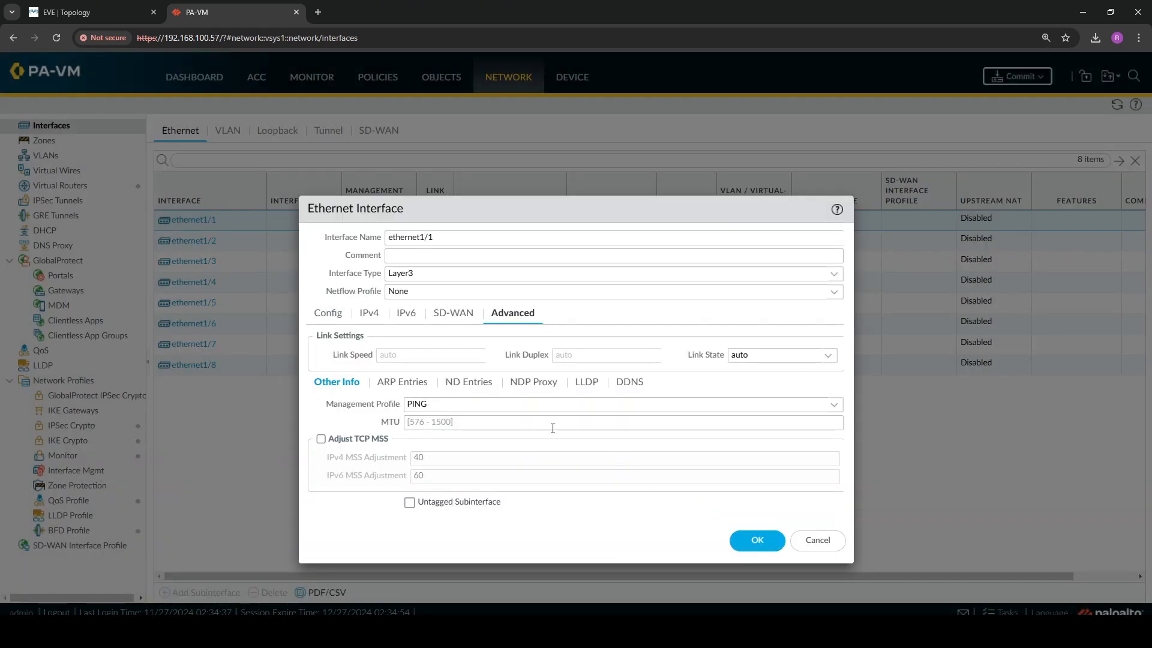
pyautogui.click(752, 542)
# Add an IPv4 static route named To_VLAN20 with destination 10.10.20.0/24 to the default virtual router
pyautogui.click(83, 188)
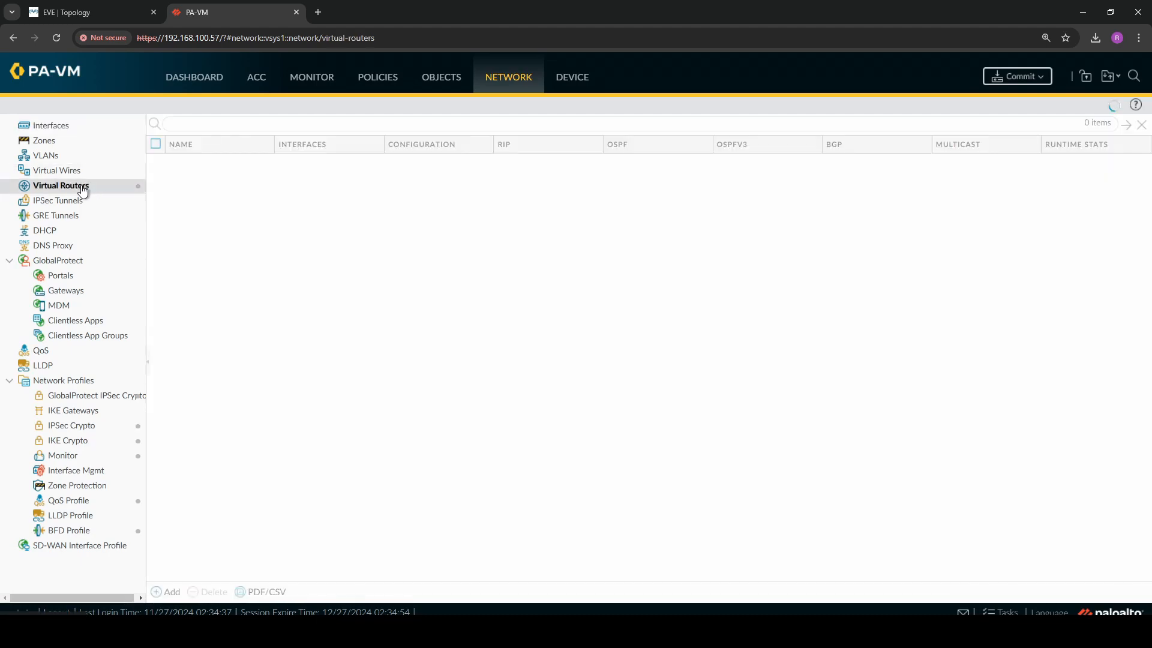
pyautogui.click(182, 162)
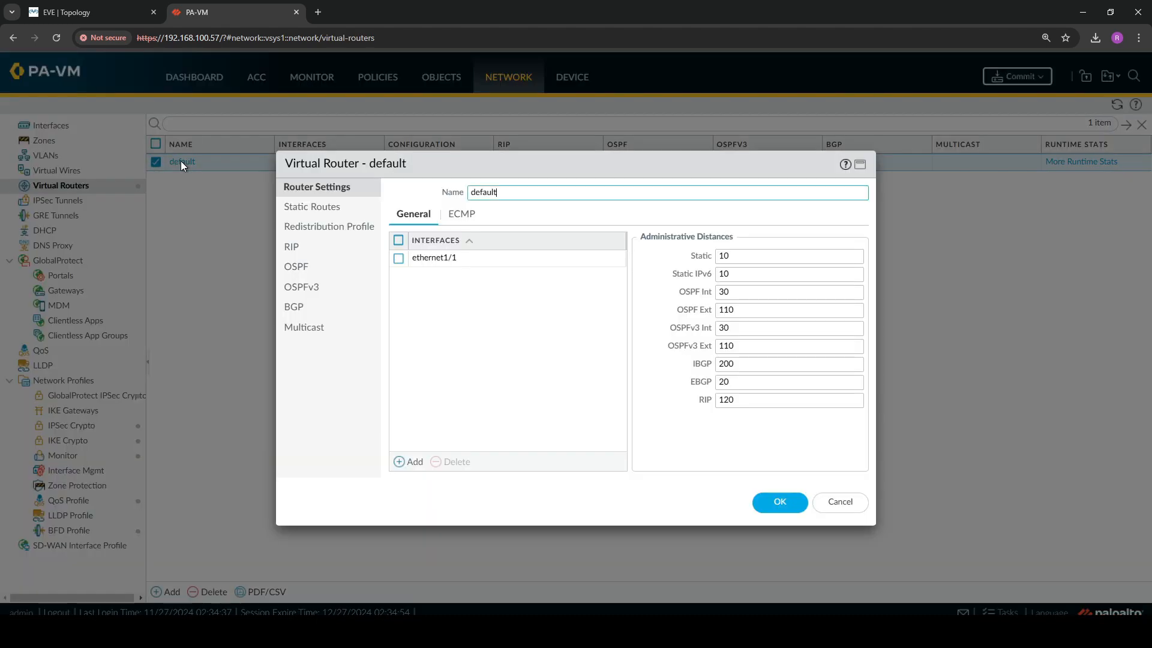
pyautogui.click(320, 207)
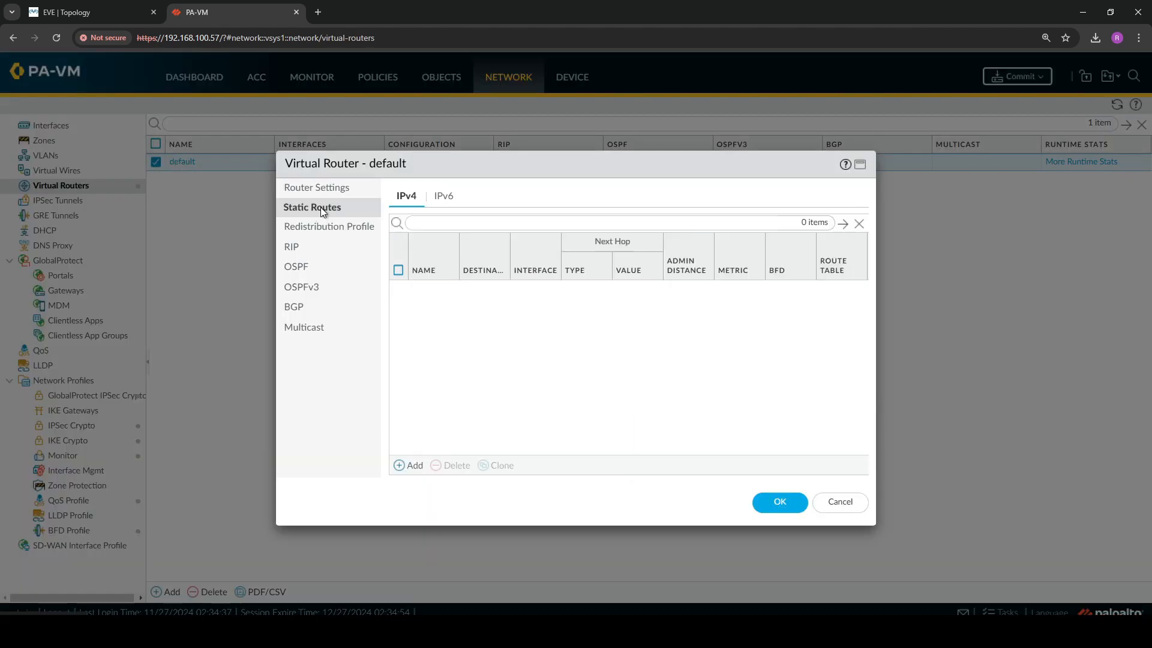
pyautogui.click(409, 465)
pyautogui.write('To')
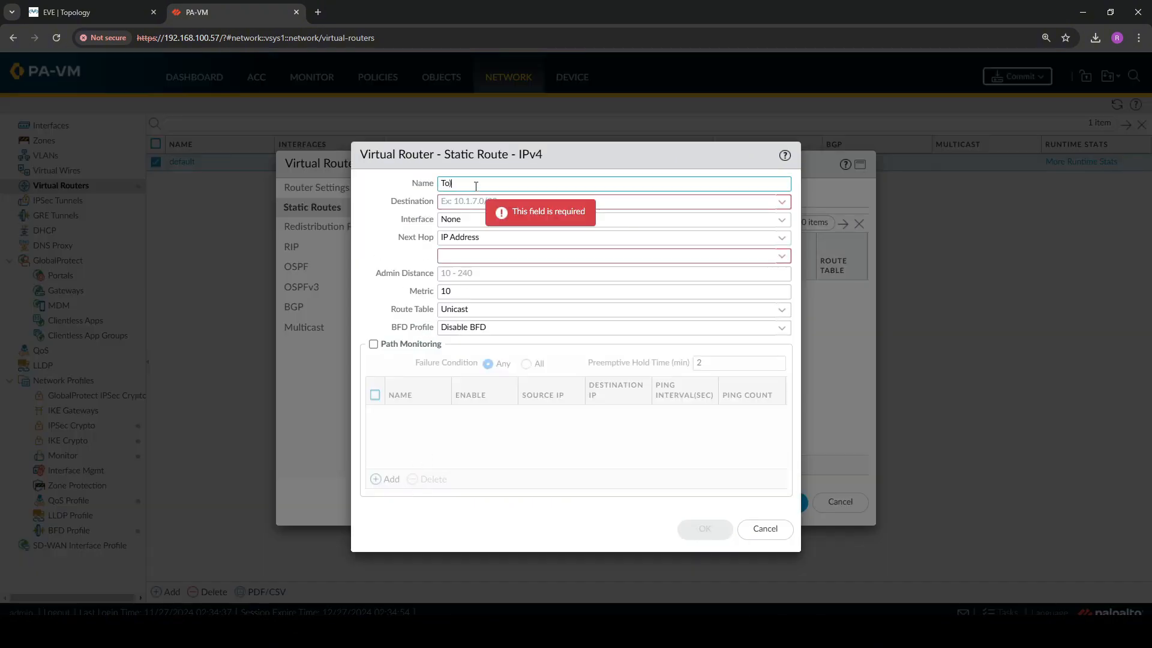
pyautogui.write('_VLAN20')
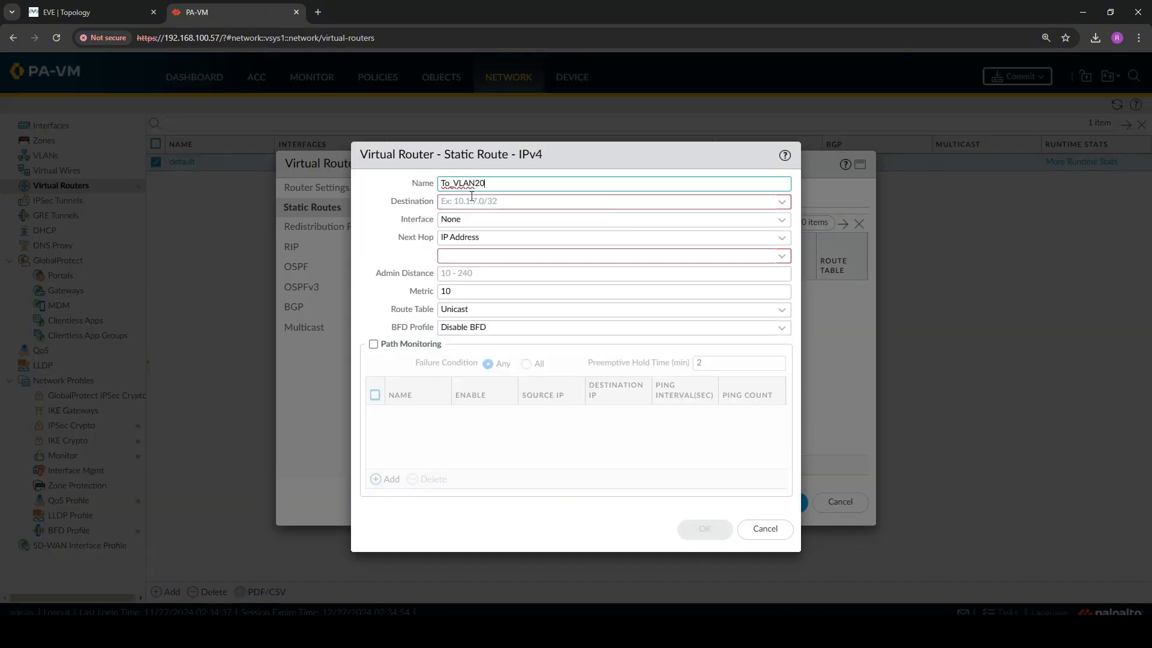
pyautogui.click(471, 198)
pyautogui.write('10.10.20.0/2')
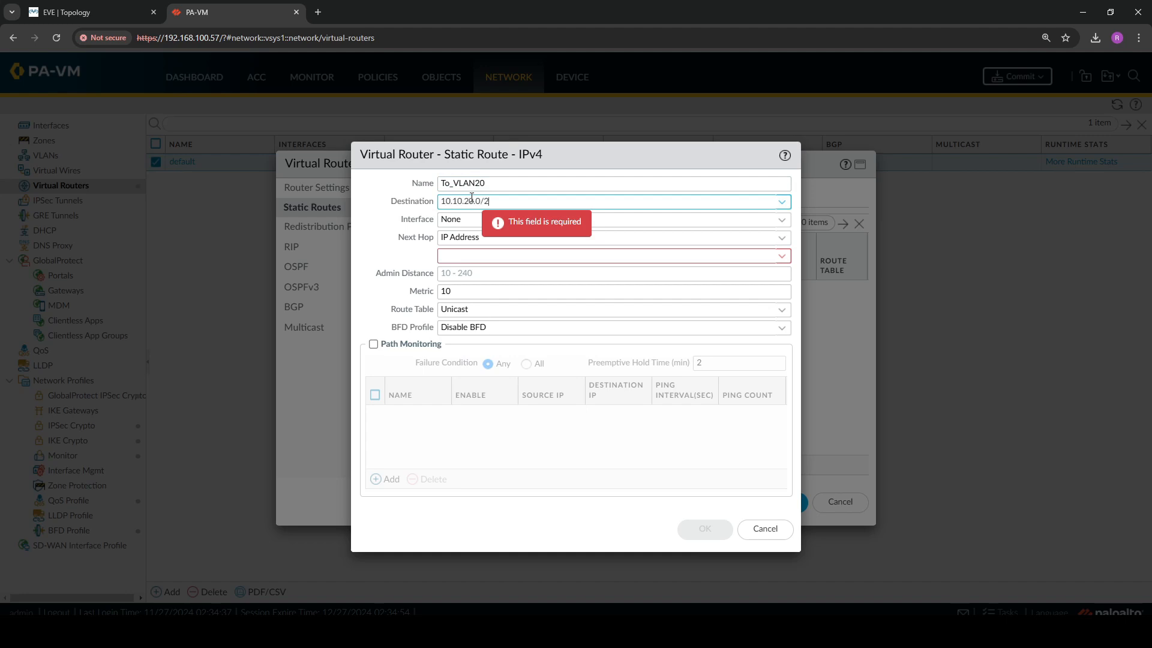
pyautogui.write('4')
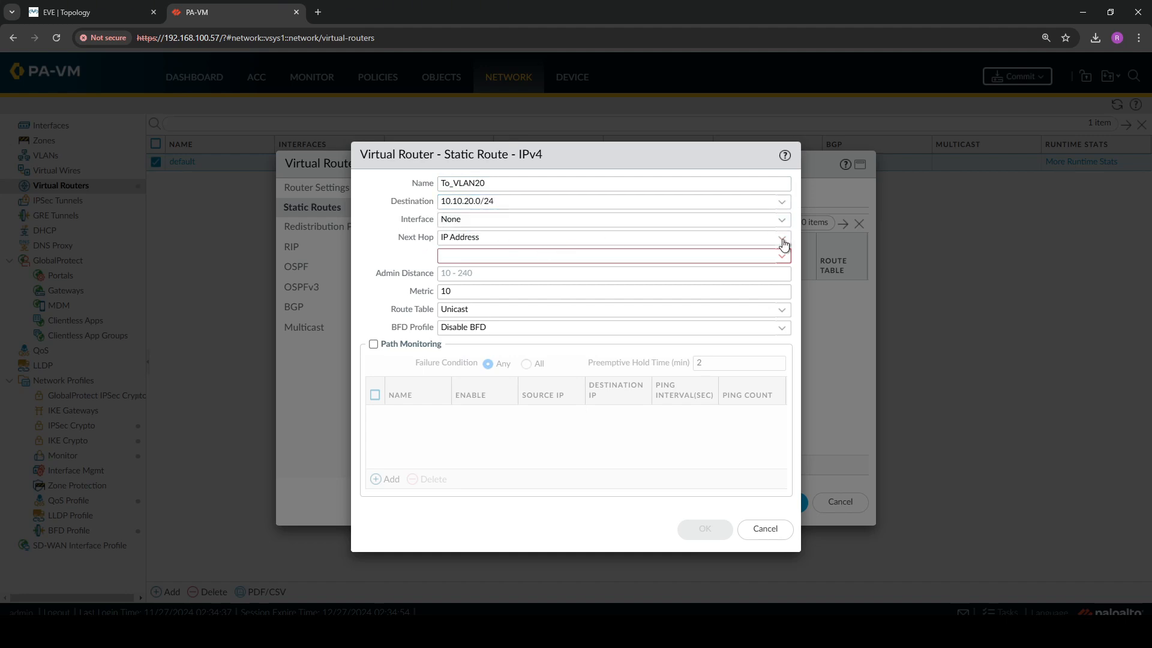
# Set the To_VLAN20 route's interface to ethernet1/1 and its next-hop IP address to 10.10.10.254
pyautogui.click(783, 243)
pyautogui.click(784, 243)
pyautogui.click(782, 220)
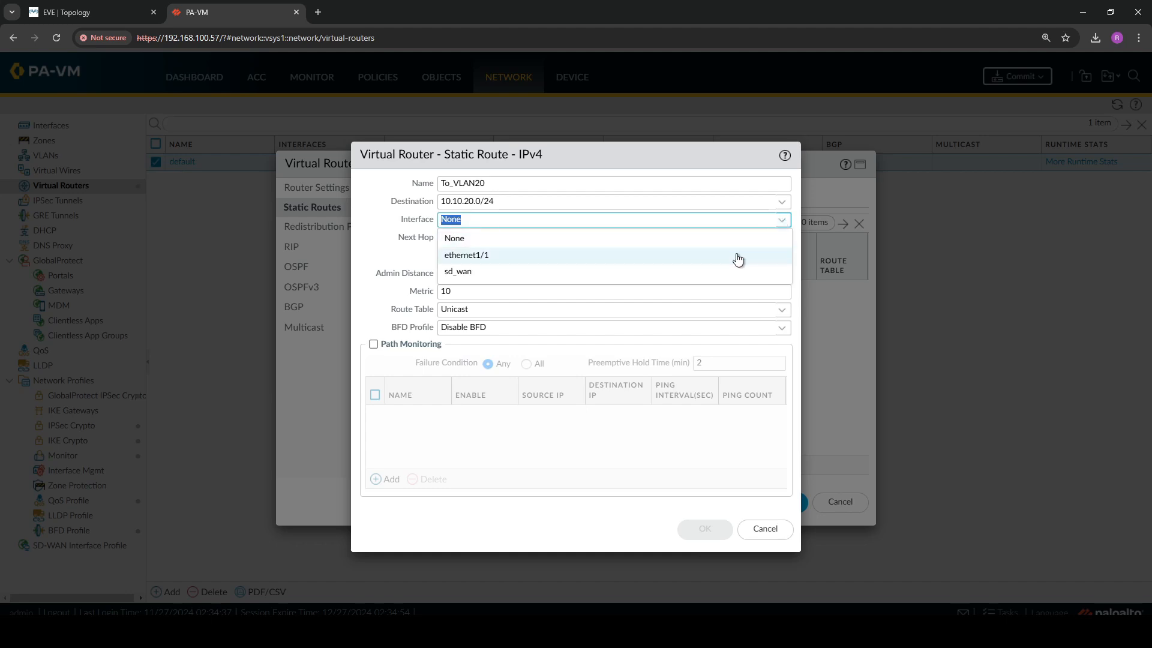
pyautogui.click(737, 259)
pyautogui.click(567, 257)
pyautogui.write('10.10.10.254')
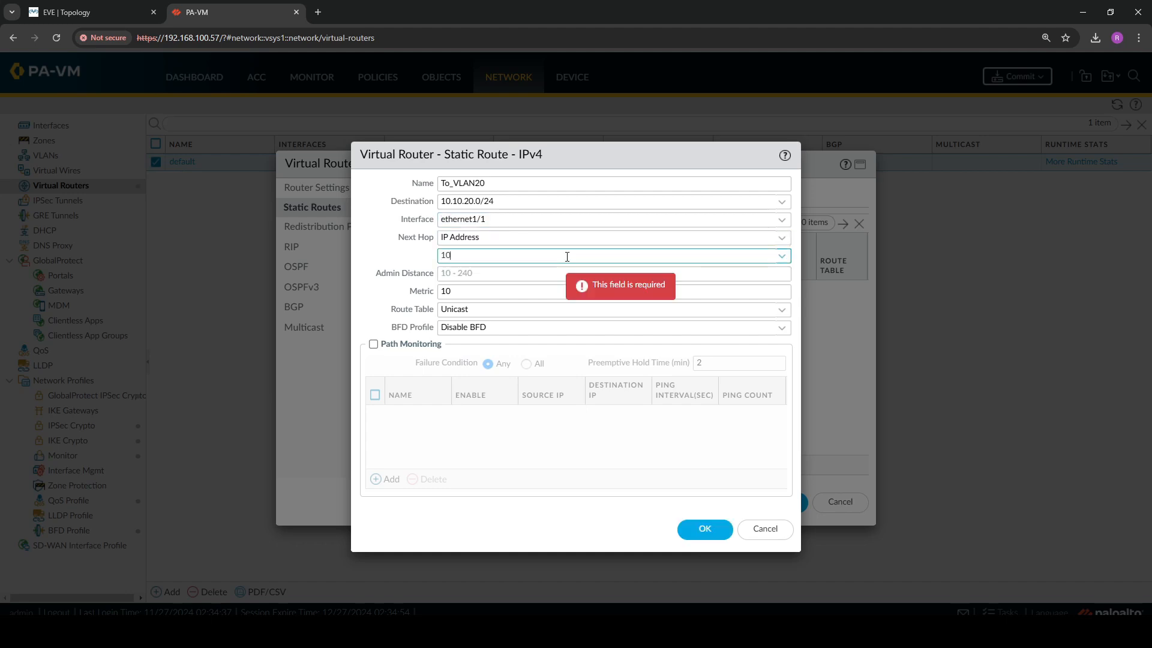
pyautogui.click(413, 261)
# Switch to the Core1 console session in the terminal and log in as admin with the account password
pyautogui.click(367, 628)
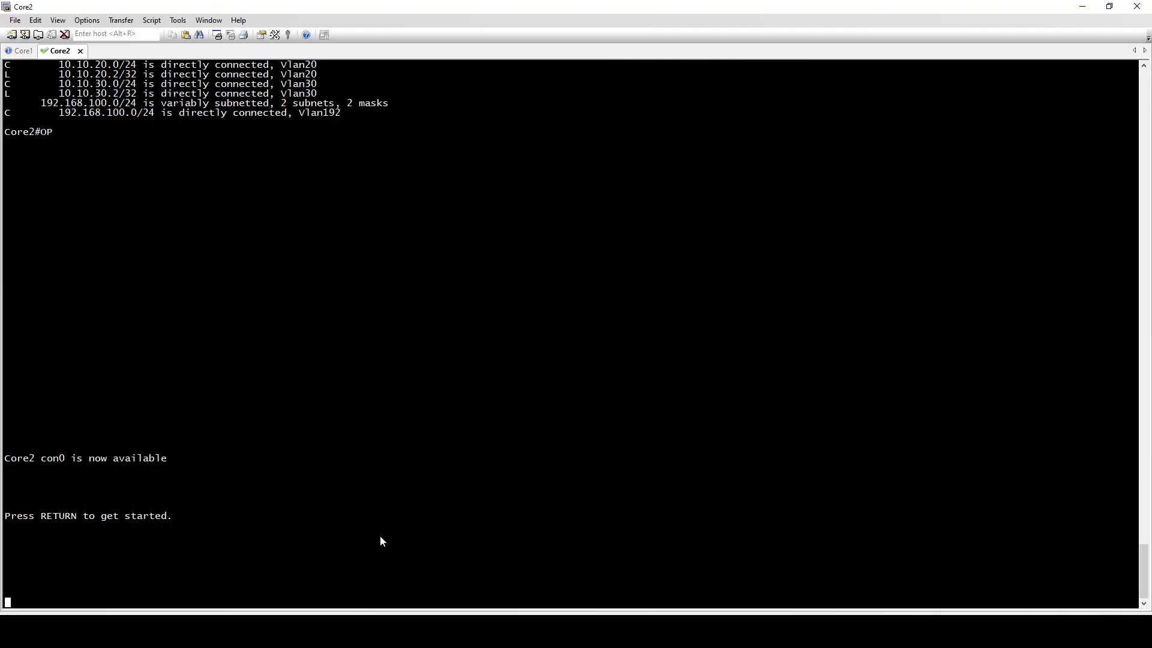
pyautogui.click(21, 52)
pyautogui.press('Return')
pyautogui.write('a')
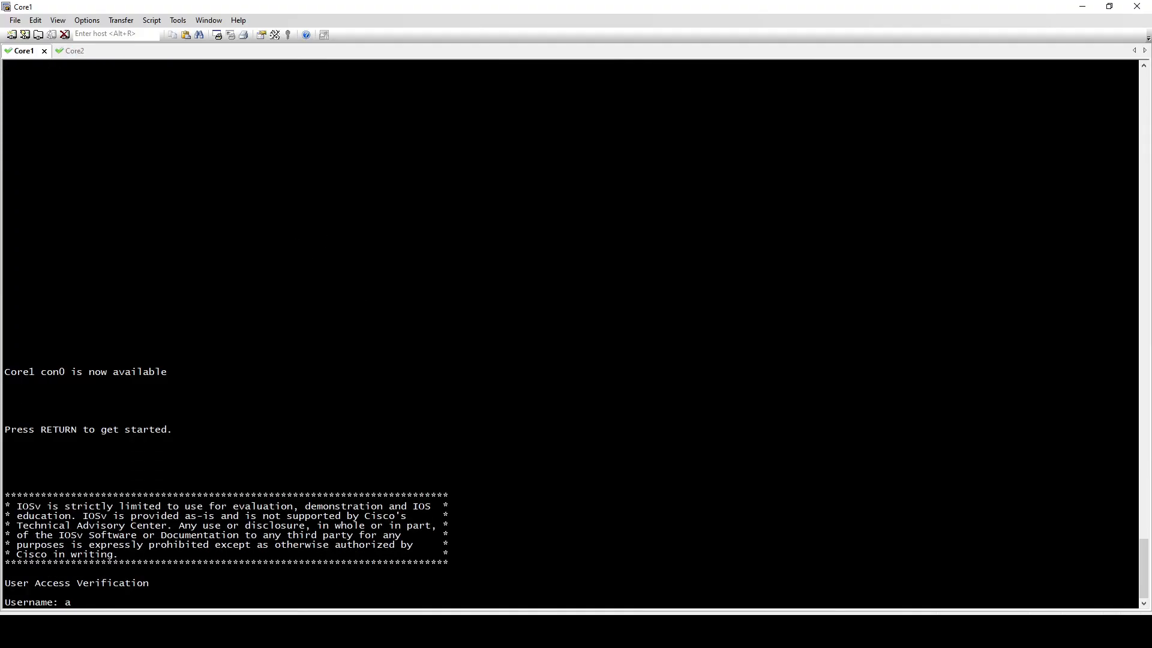
pyautogui.write('dmin')
pyautogui.press('Return')
# Display Core1's VLAN 10 interface configuration with "sh run int vlan 10" and check the standby IP address
pyautogui.press('Return')
pyautogui.press('Return')
pyautogui.press('Return')
pyautogui.press('Return')
pyautogui.press('Return')
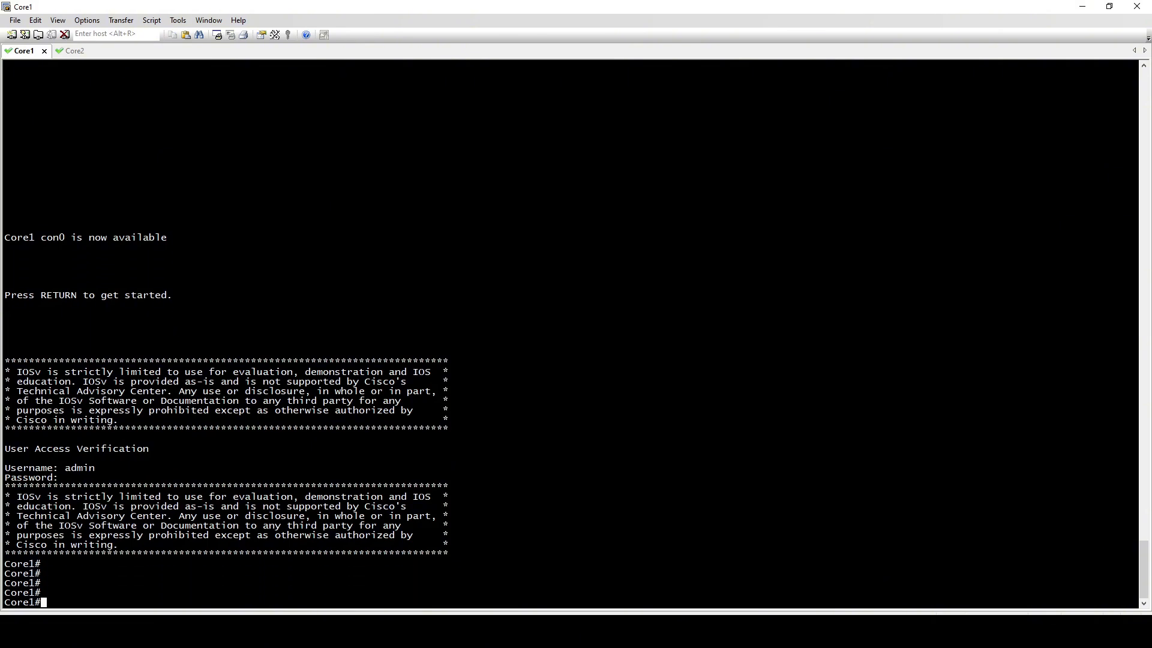
pyautogui.write('sh run int vlan 10')
pyautogui.press('Return')
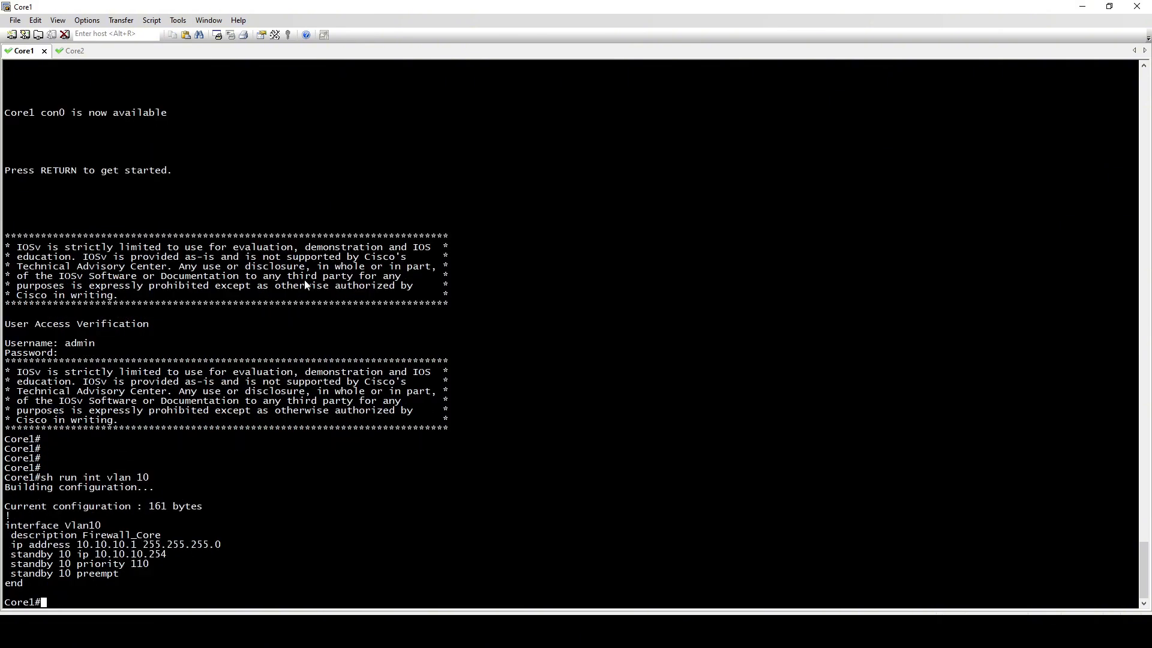
# Check the VLAN 10 standby IP address on Core1, then switch back to the PA-VM web interface and save the To_VLAN20 route
pyautogui.moveTo(12, 557); pyautogui.dragTo(168, 555)
pyautogui.moveTo(154, 555); pyautogui.dragTo(149, 555)
pyautogui.doubleClick(132, 555)
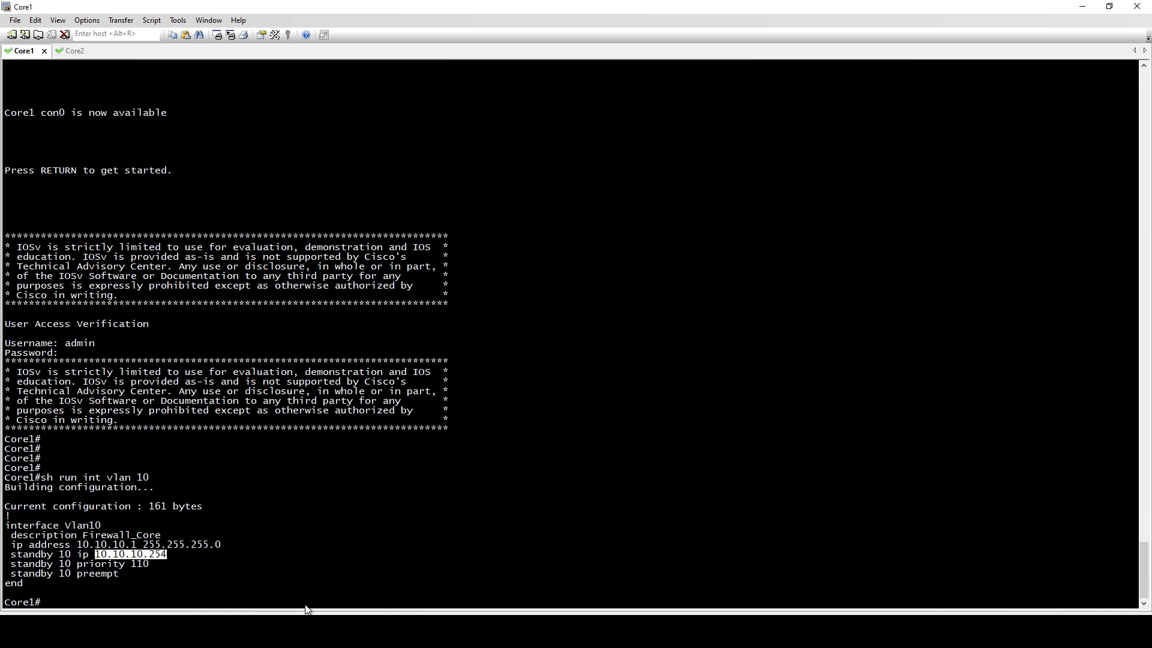
pyautogui.moveTo(274, 631)
pyautogui.click(329, 571)
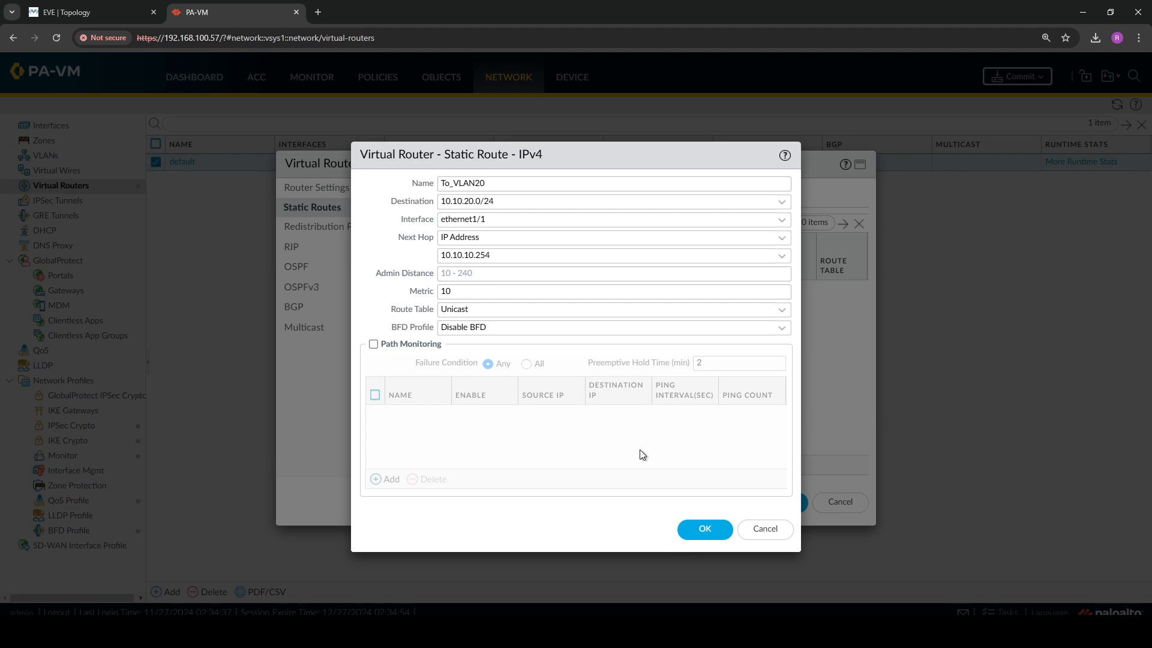
pyautogui.click(702, 530)
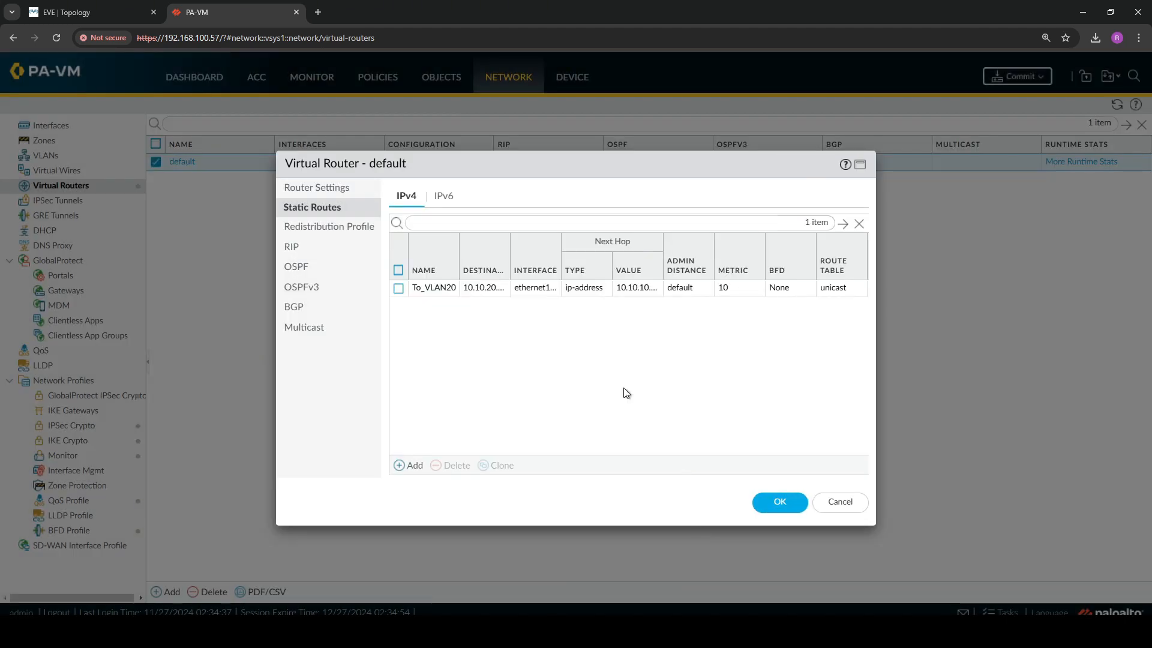
# Add an IPv4 static route named To_VLAN30 with destination 10.10.30.0/24 to the default virtual router
pyautogui.click(410, 475)
pyautogui.write('To_VLAN30')
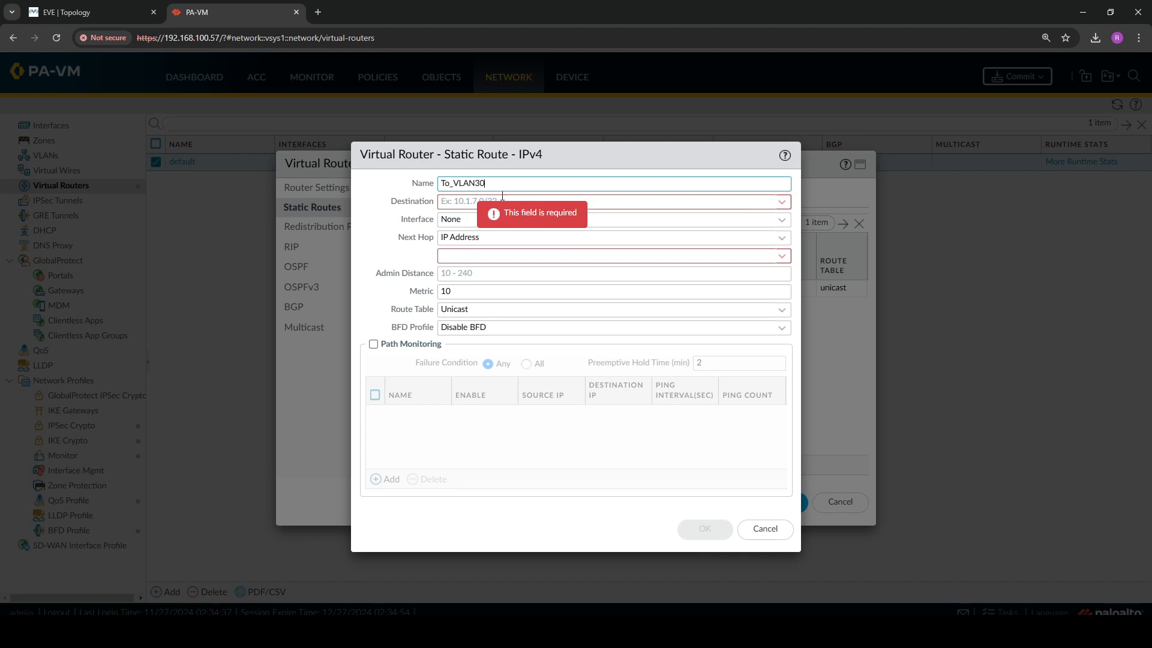
pyautogui.click(500, 202)
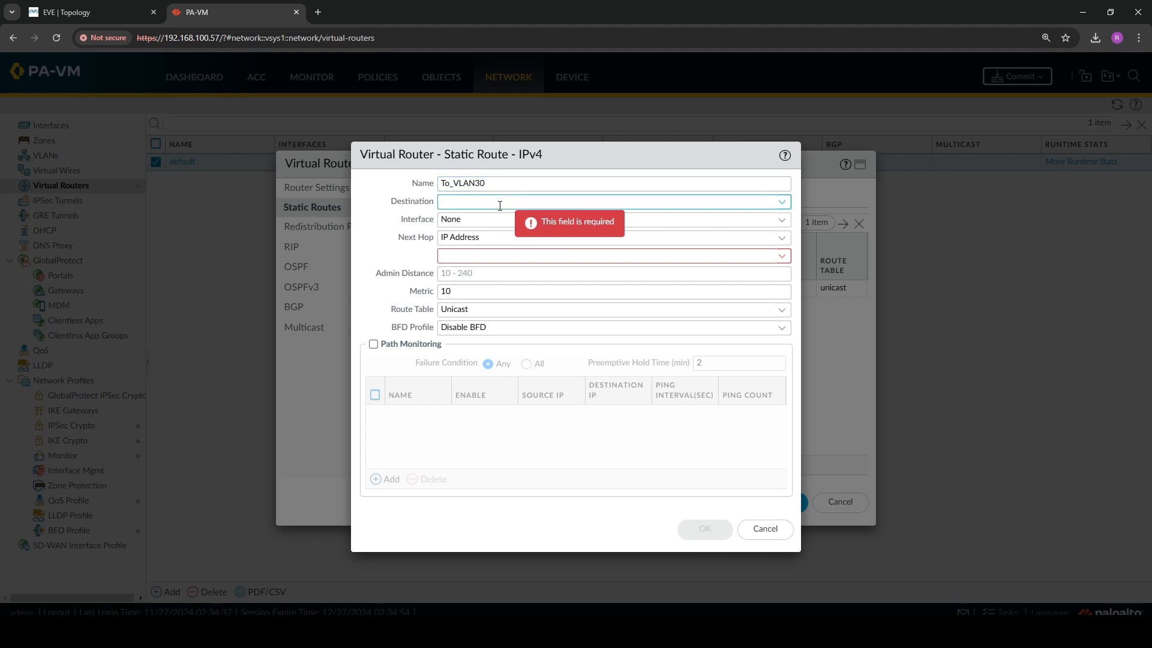
pyautogui.write('10.10.30.0/24')
# Set the To_VLAN30 route's interface to ethernet1/1 and its next-hop IP address to 10.10.10.254, and save the route
pyautogui.click(780, 220)
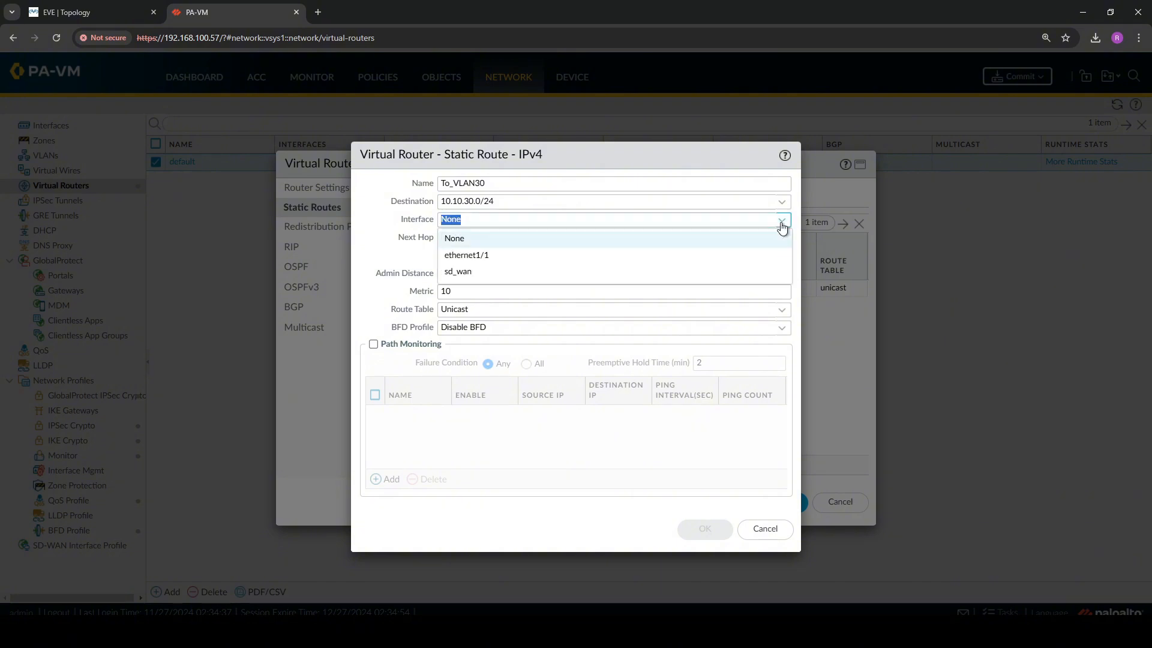
pyautogui.click(530, 256)
pyautogui.click(586, 256)
pyautogui.write('10.')
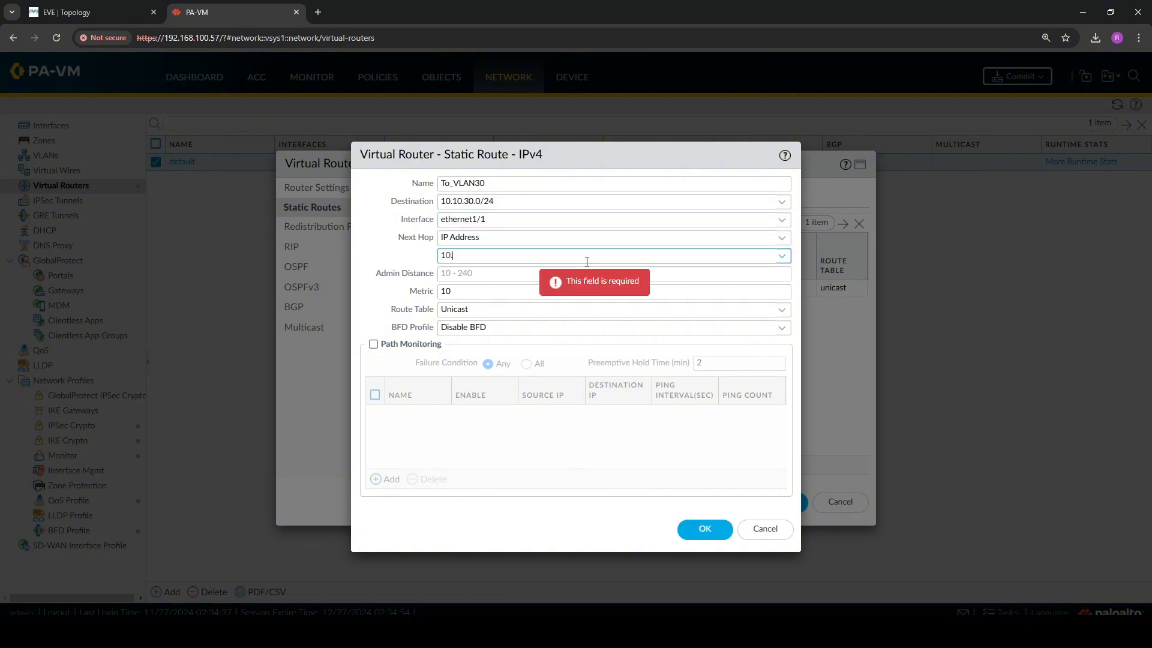
pyautogui.write('10.10.254')
pyautogui.click(397, 258)
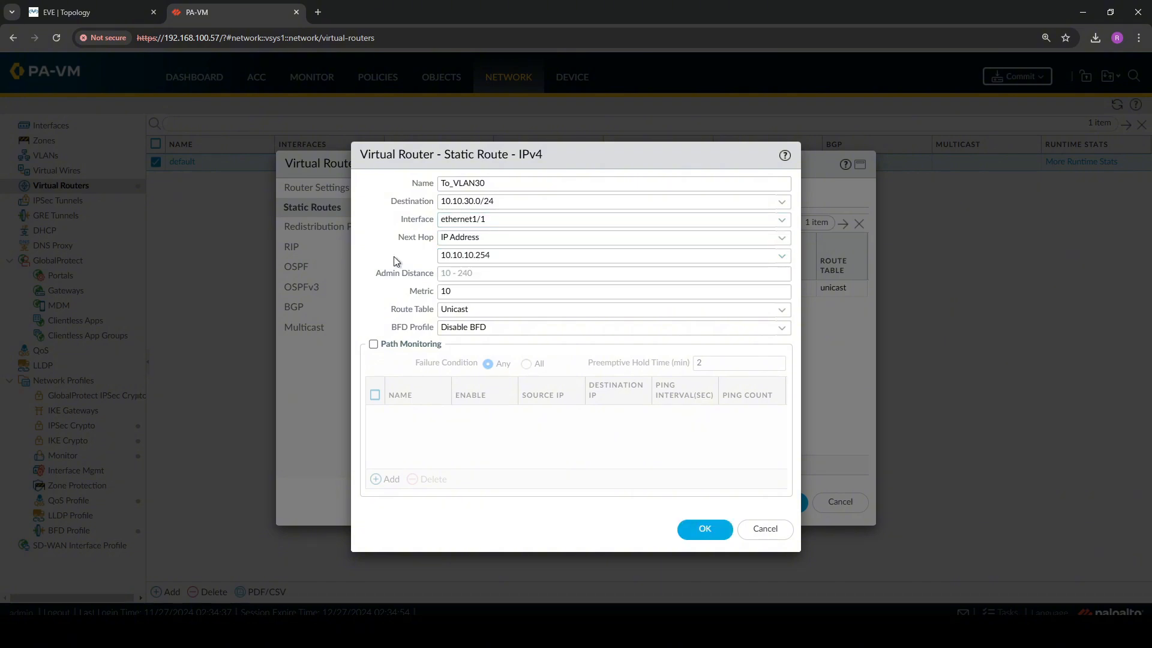
pyautogui.click(703, 529)
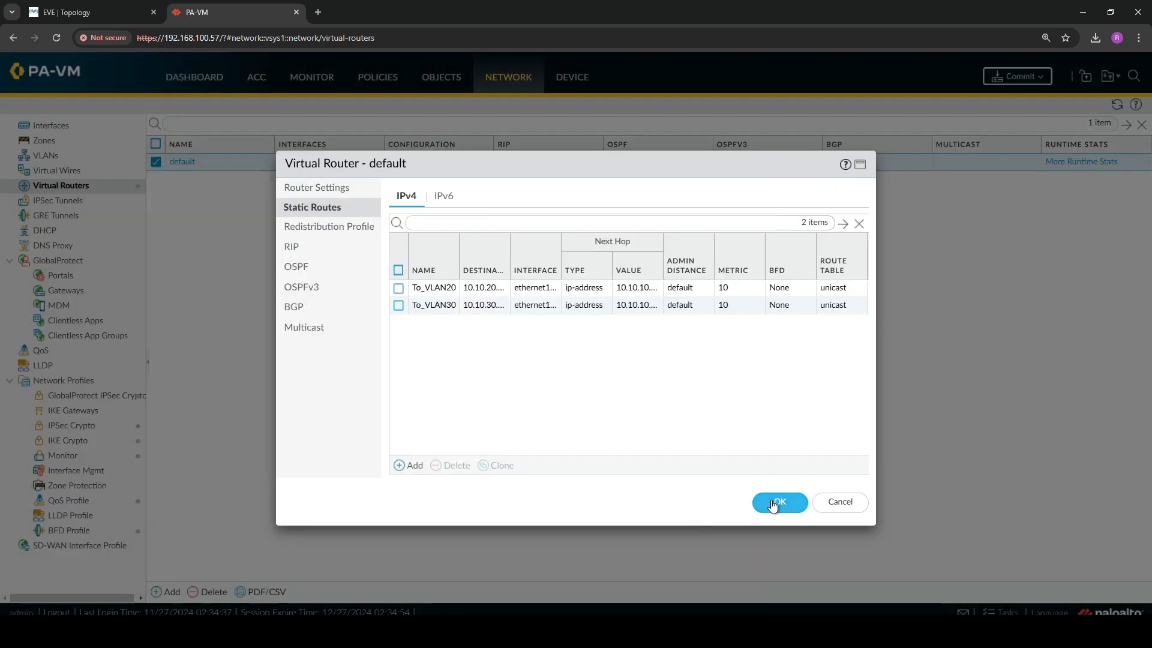
# Save the default virtual router with its static routes and commit the firewall configuration
pyautogui.click(774, 504)
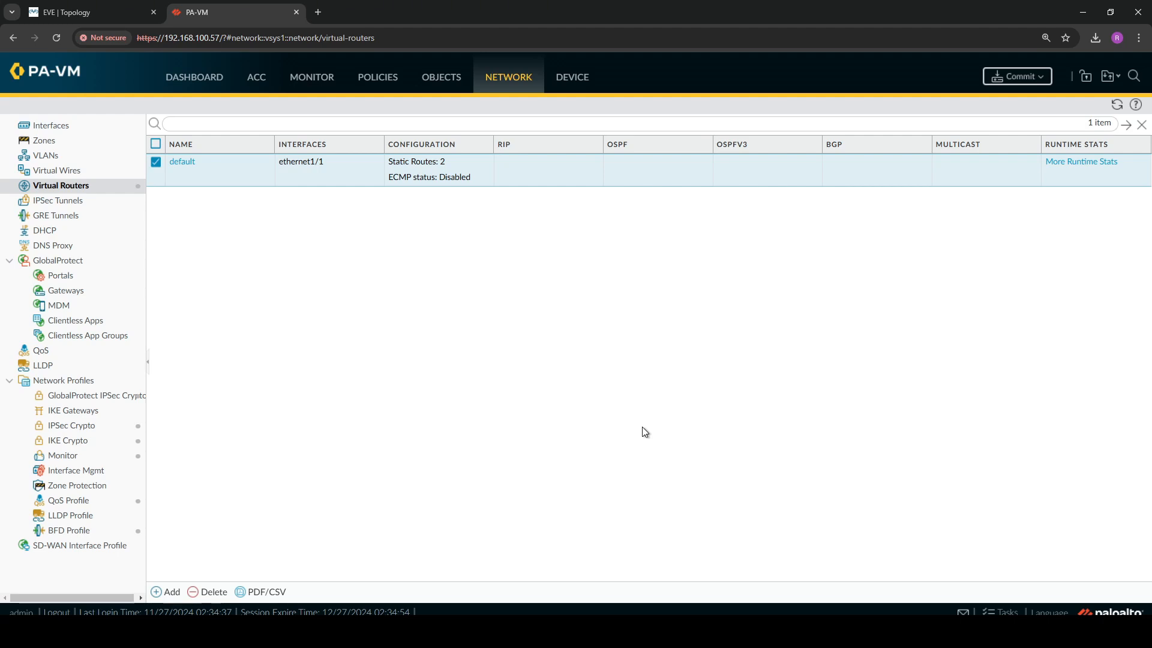
pyautogui.click(1016, 76)
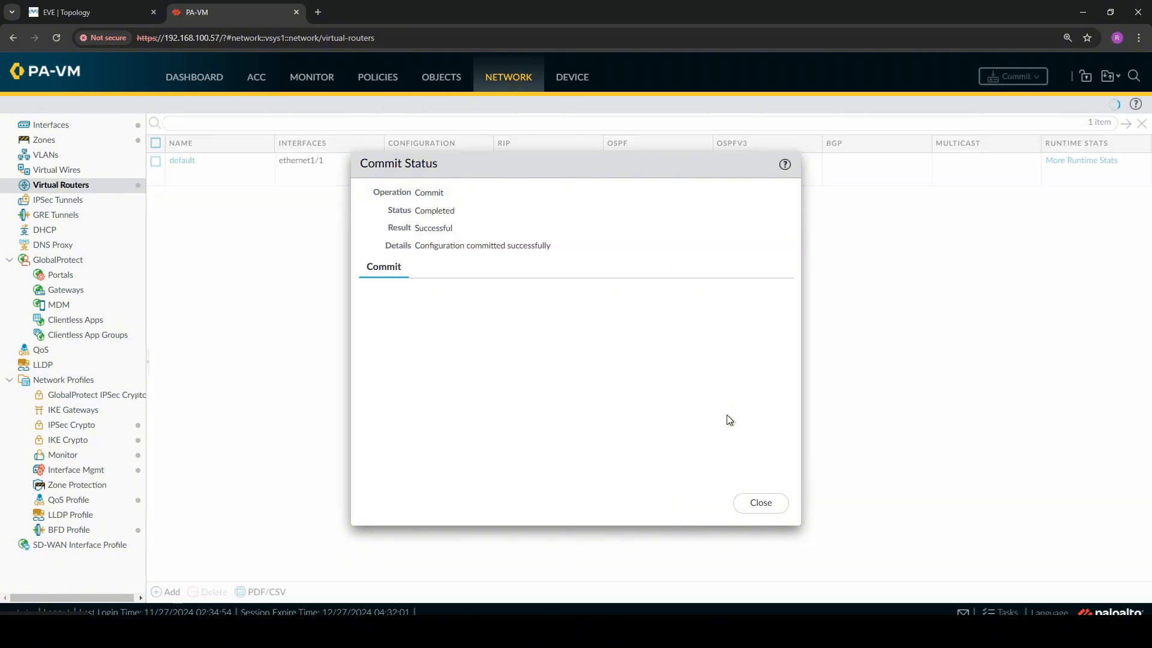
pyautogui.click(762, 504)
# Switch to the Core1 console session in the terminal, log in as admin with the account password, and ping 10.10.10.5
pyautogui.hotkey('ctrl', 'Tab')
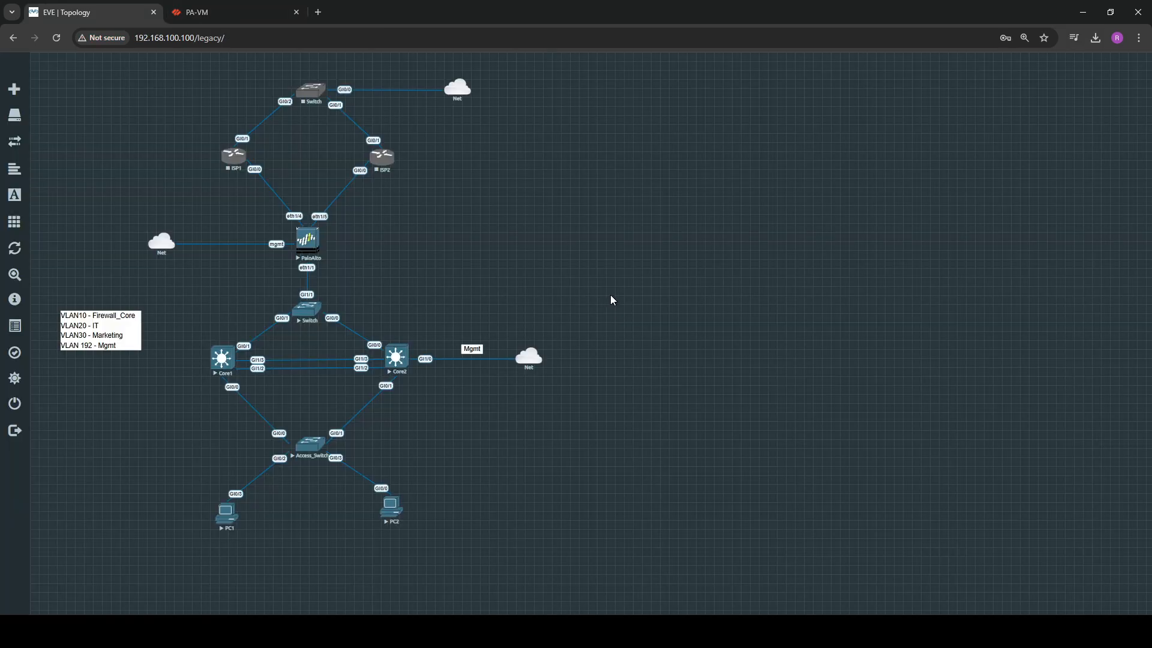
pyautogui.hotkey('alt', 'Tab')
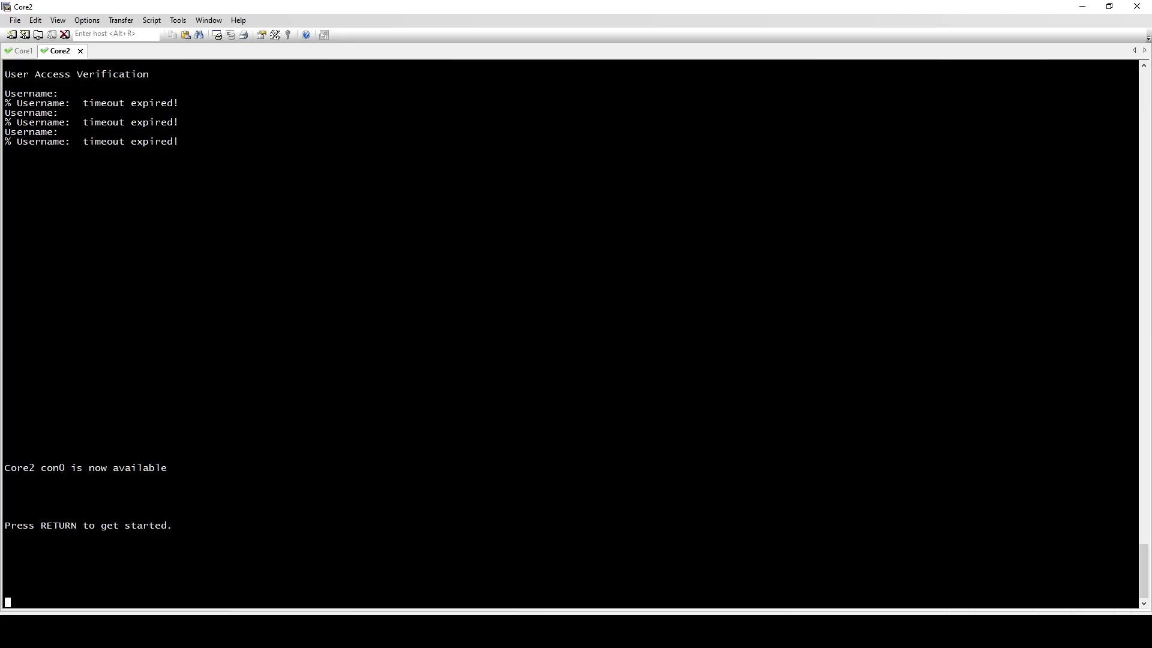
pyautogui.click(28, 51)
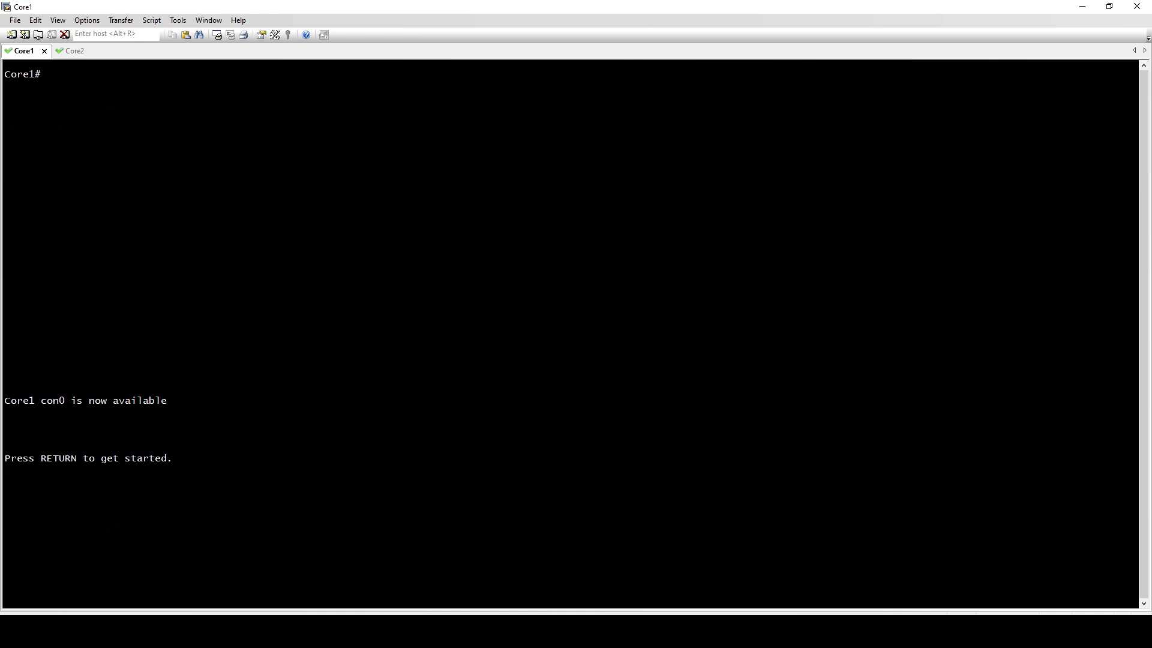
pyautogui.press('Return')
pyautogui.write('admin')
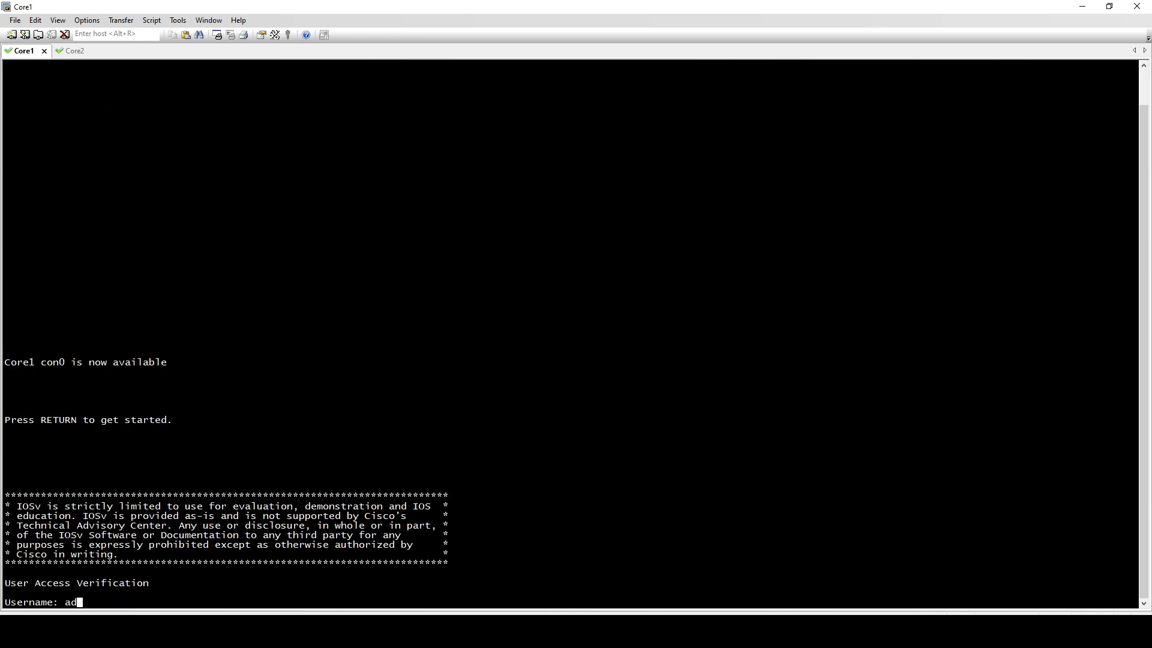
pyautogui.press('Return')
pyautogui.press('Return')
pyautogui.press('Return')
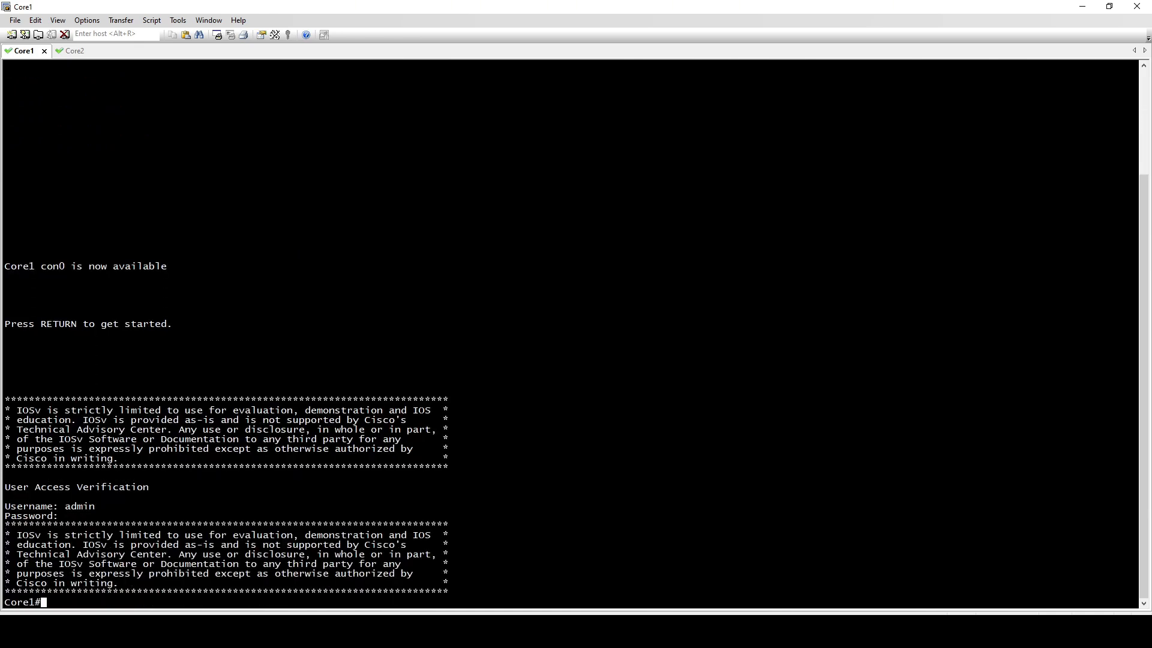
pyautogui.write('ping 10.10.10.5')
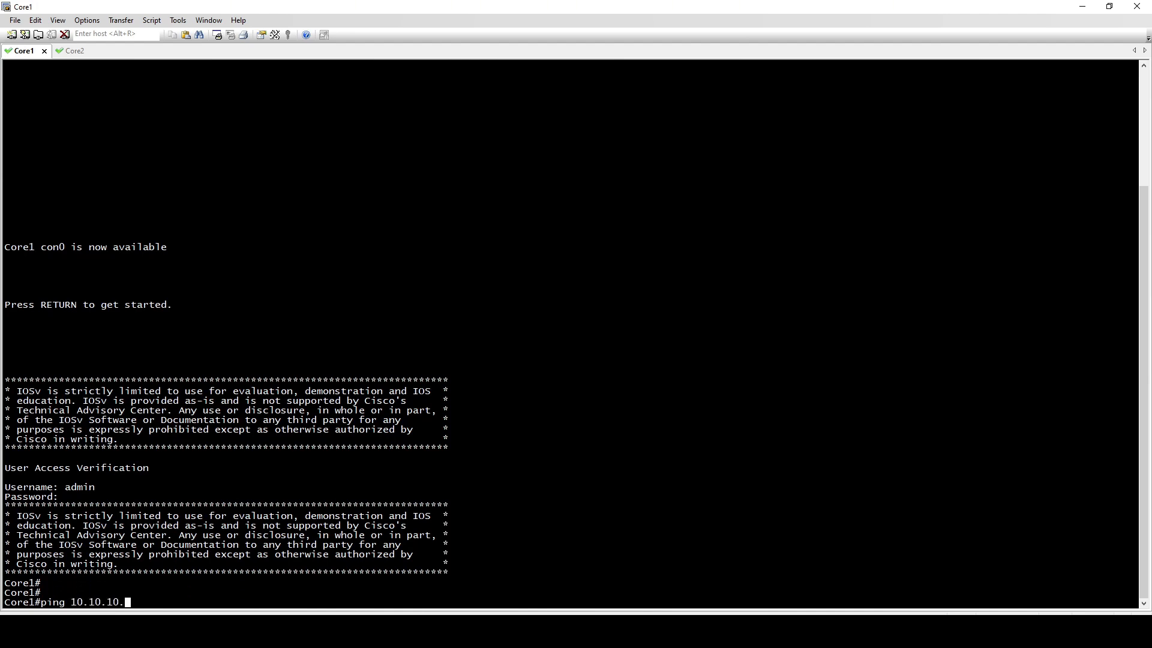
pyautogui.press('Return')
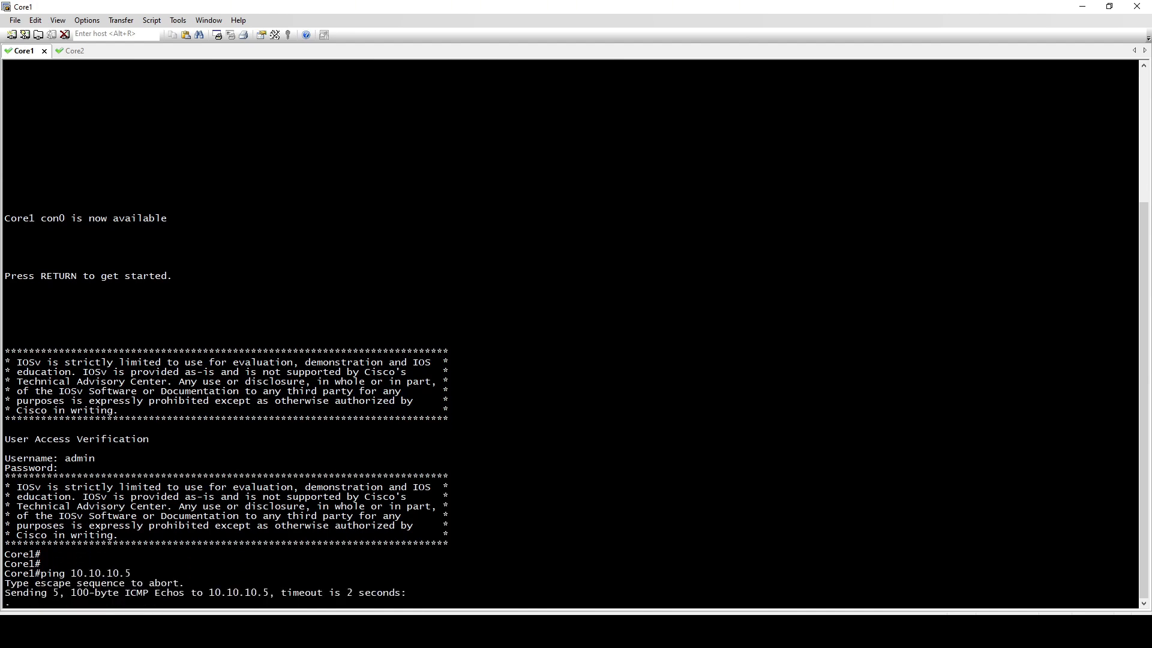
# Open the Core2 console session, log in as admin with the account password, and ping 10.10.10.5
pyautogui.click(74, 51)
pyautogui.press('Return')
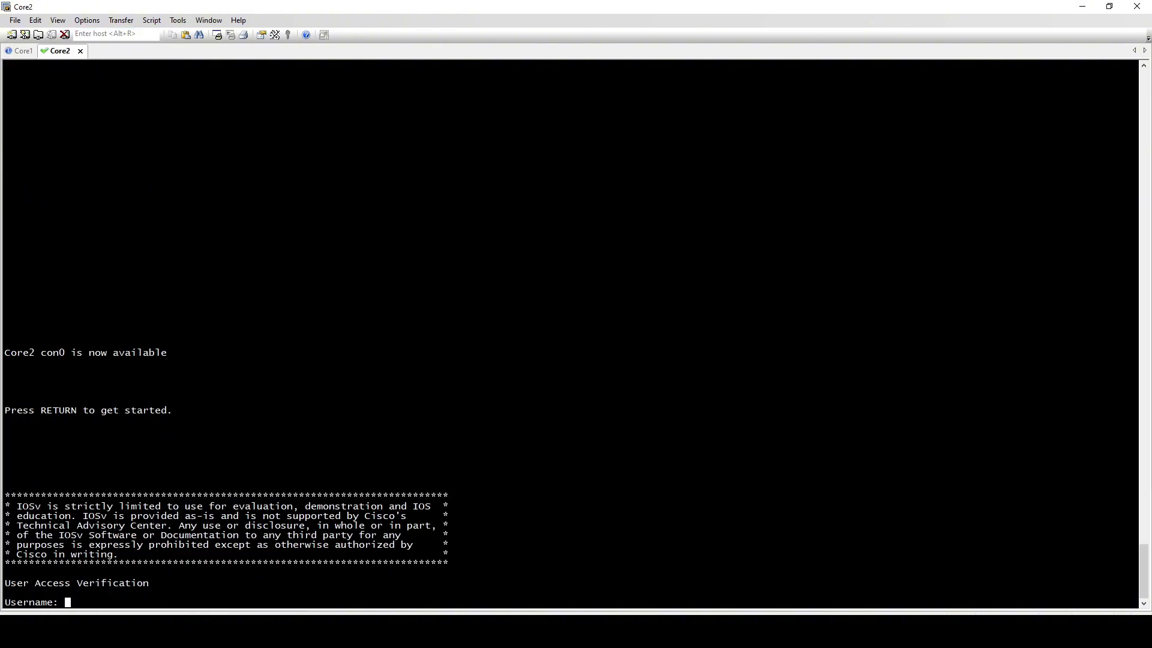
pyautogui.write('admin')
pyautogui.press('Return')
pyautogui.press('Return')
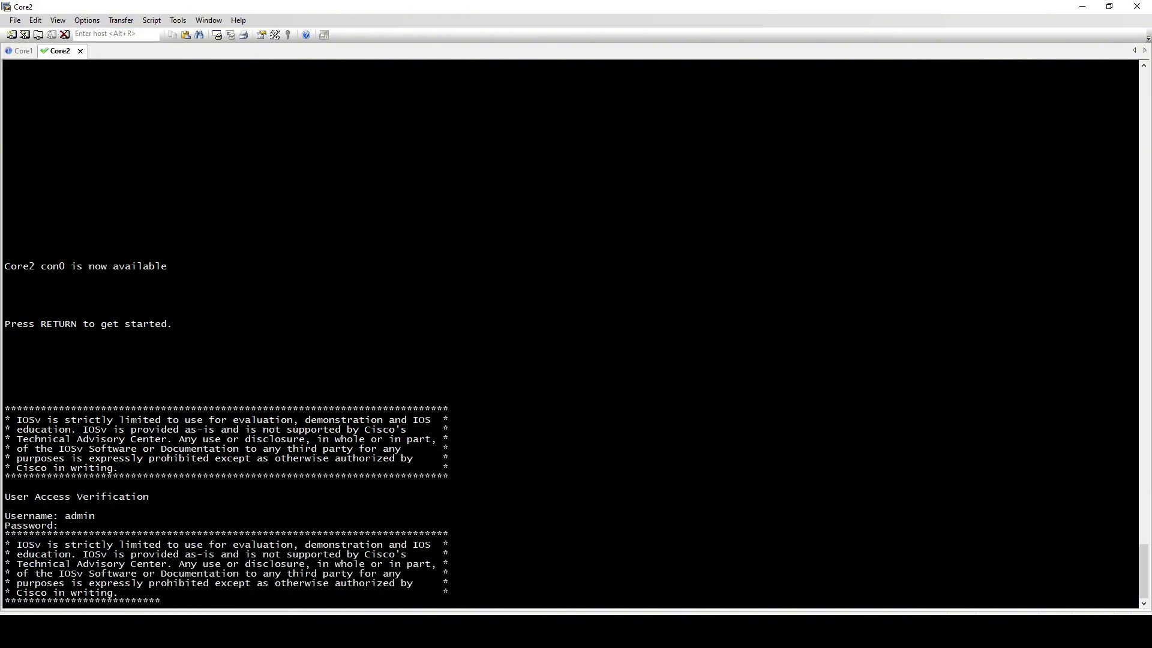
pyautogui.write('ping 10.10.10.5')
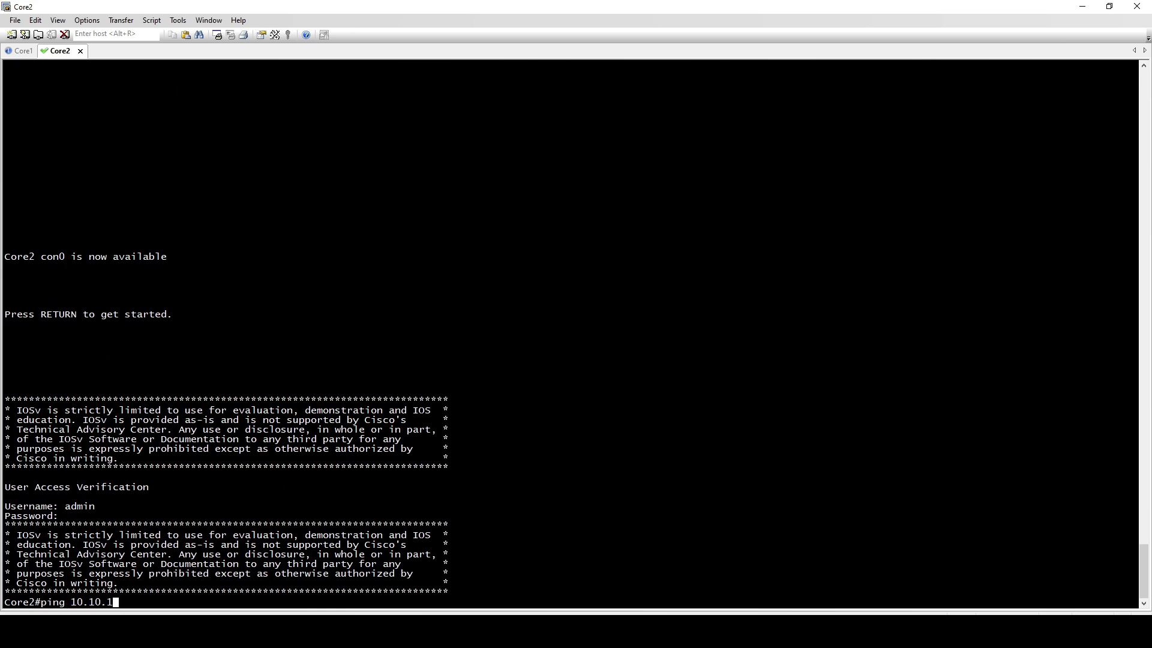
pyautogui.press('Return')
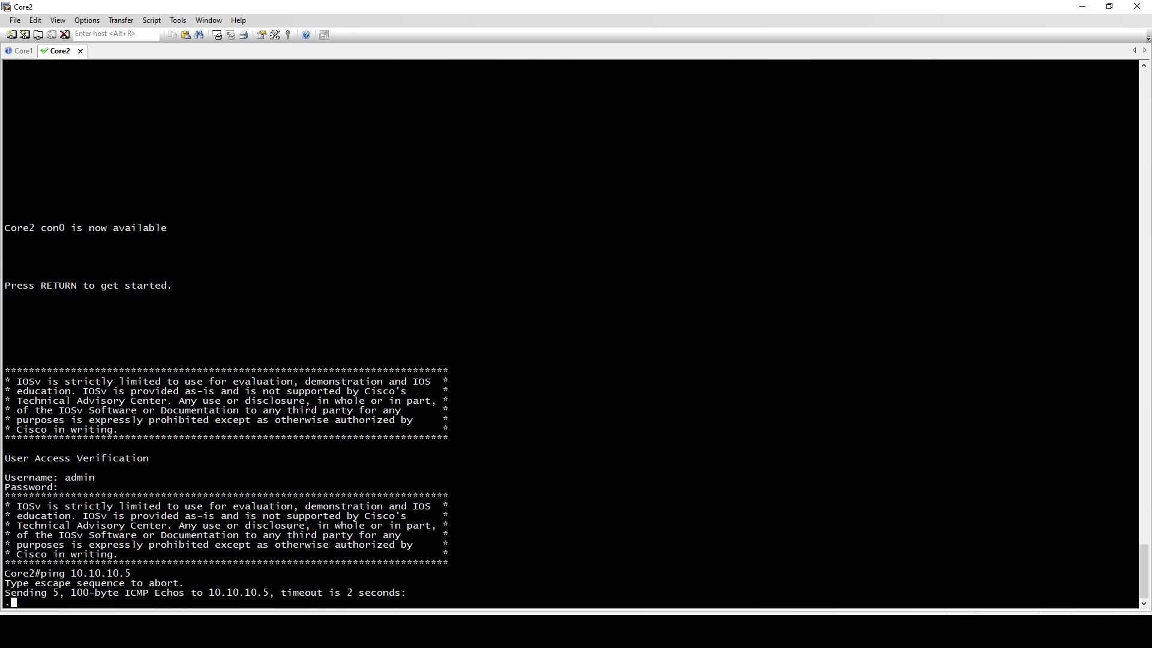
# Repeat the ping to 10.10.10.5 from both Core1 and Core2, and check Core1's result
pyautogui.click(24, 51)
pyautogui.press('Up')
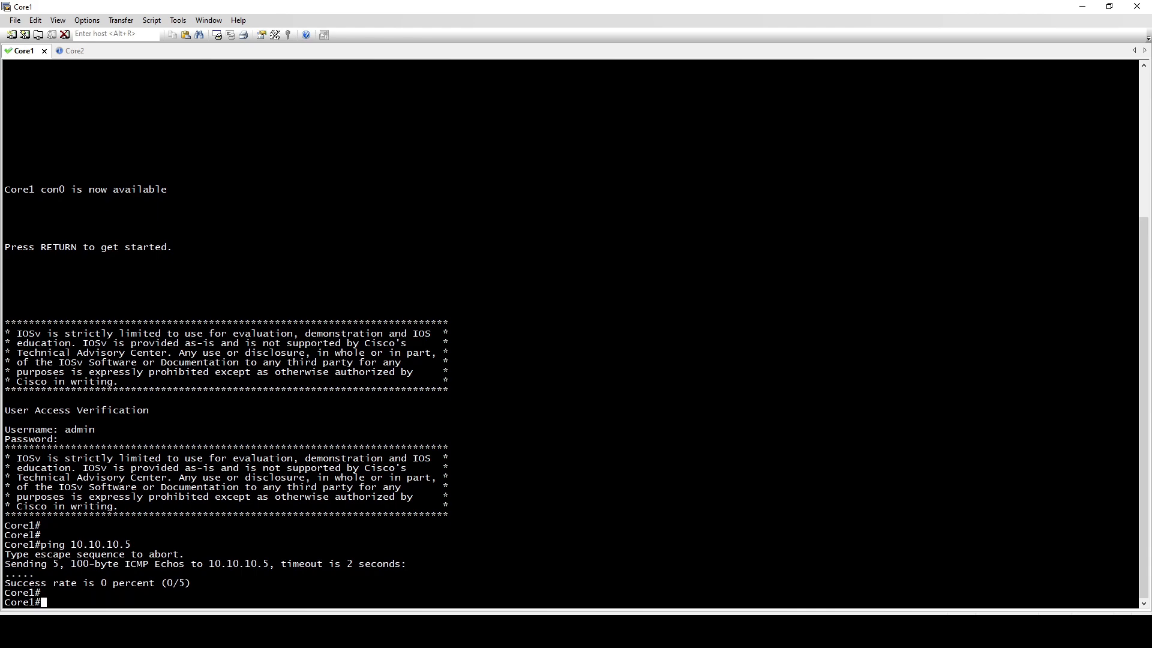
pyautogui.press('Return')
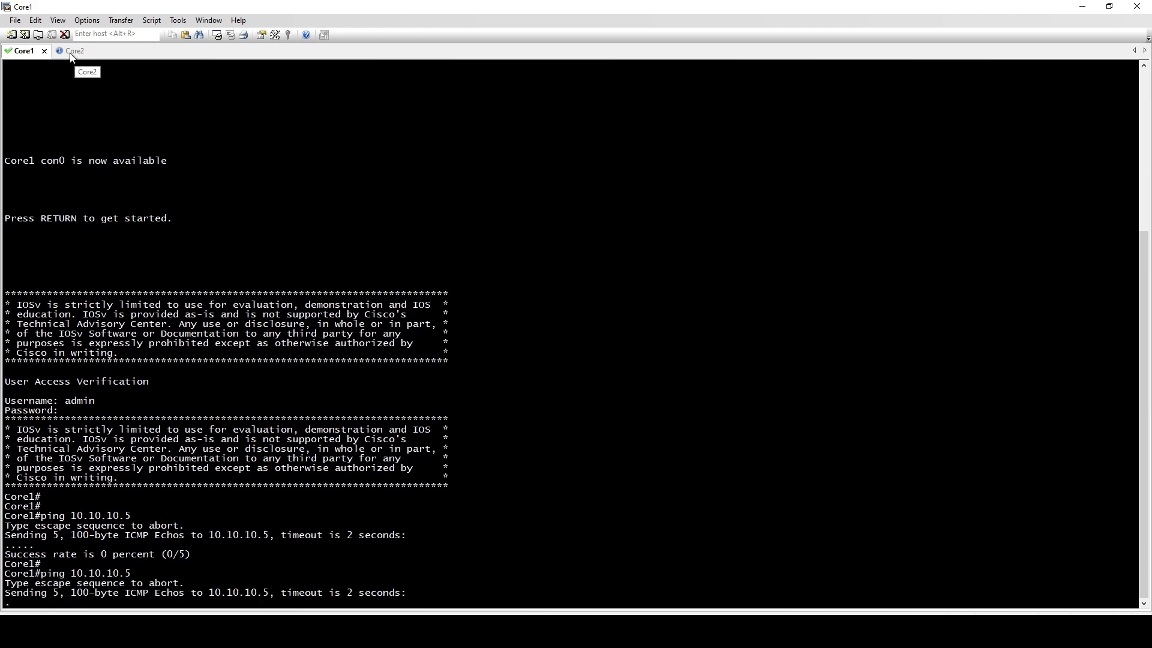
pyautogui.click(71, 53)
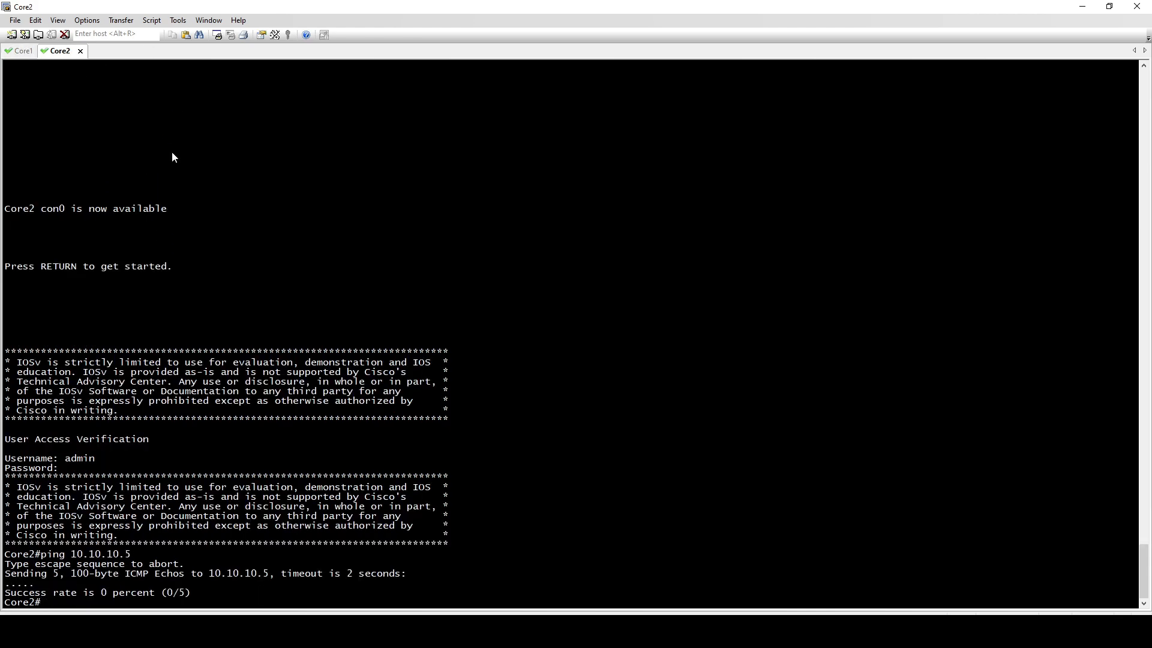
pyautogui.press('Return')
pyautogui.press('Up')
pyautogui.press('Return')
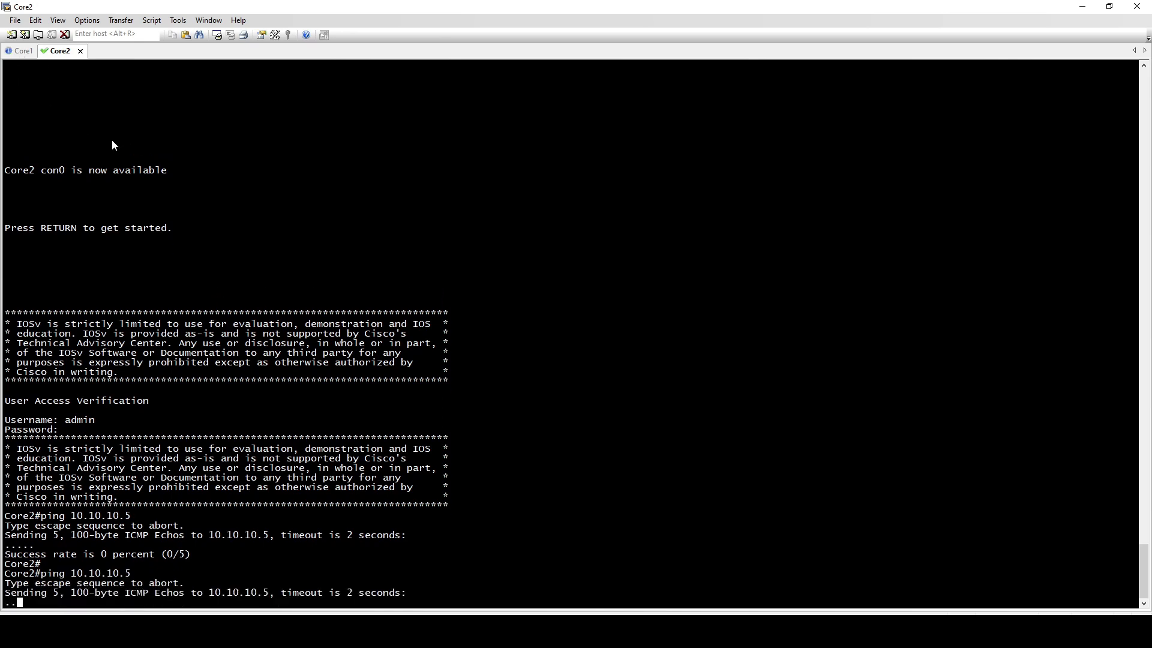
pyautogui.click(21, 52)
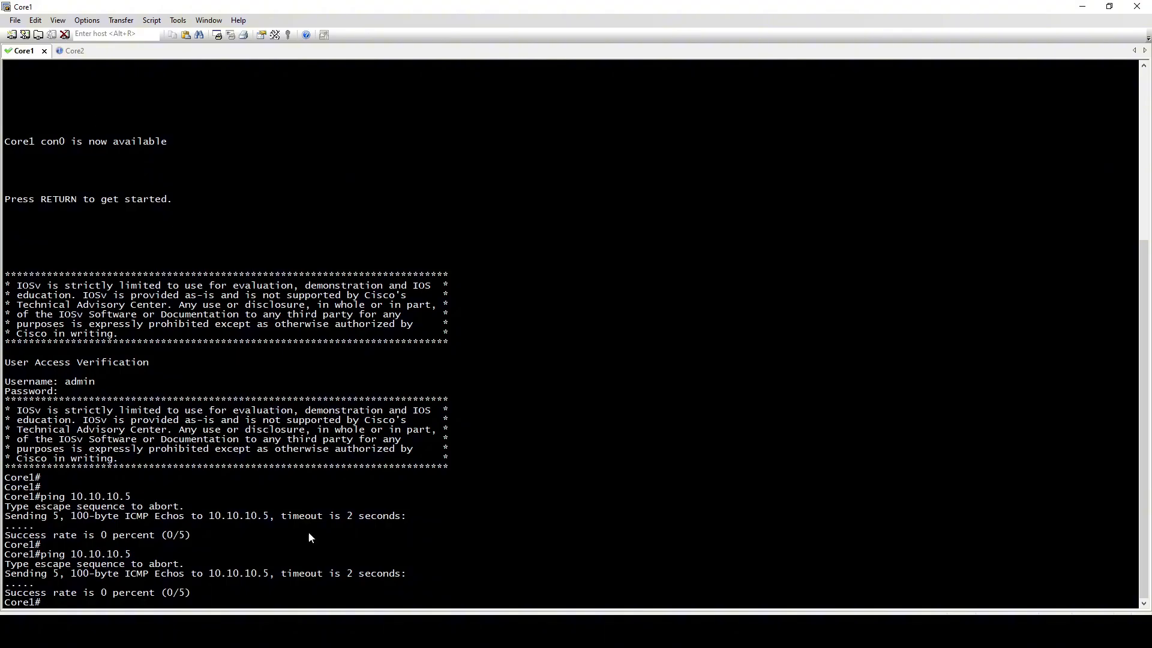
# Switch to the EVE topology and open the console of the switch between the PaloAlto firewall and the core switches
pyautogui.click(277, 631)
pyautogui.click(338, 586)
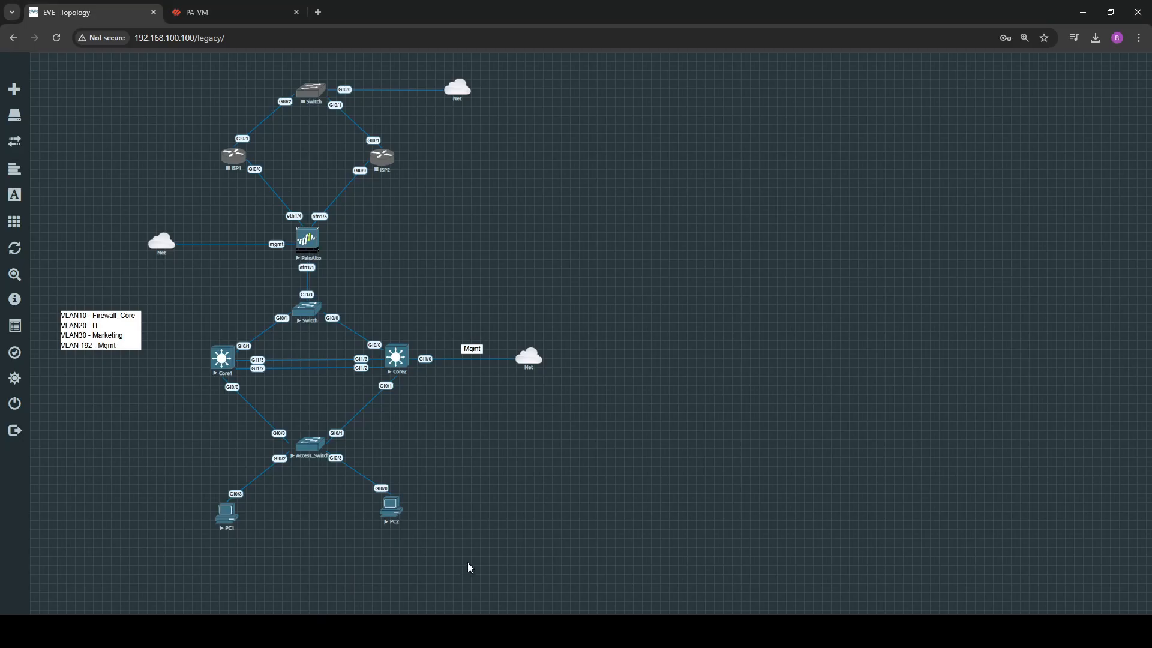
pyautogui.click(304, 312)
pyautogui.click(676, 118)
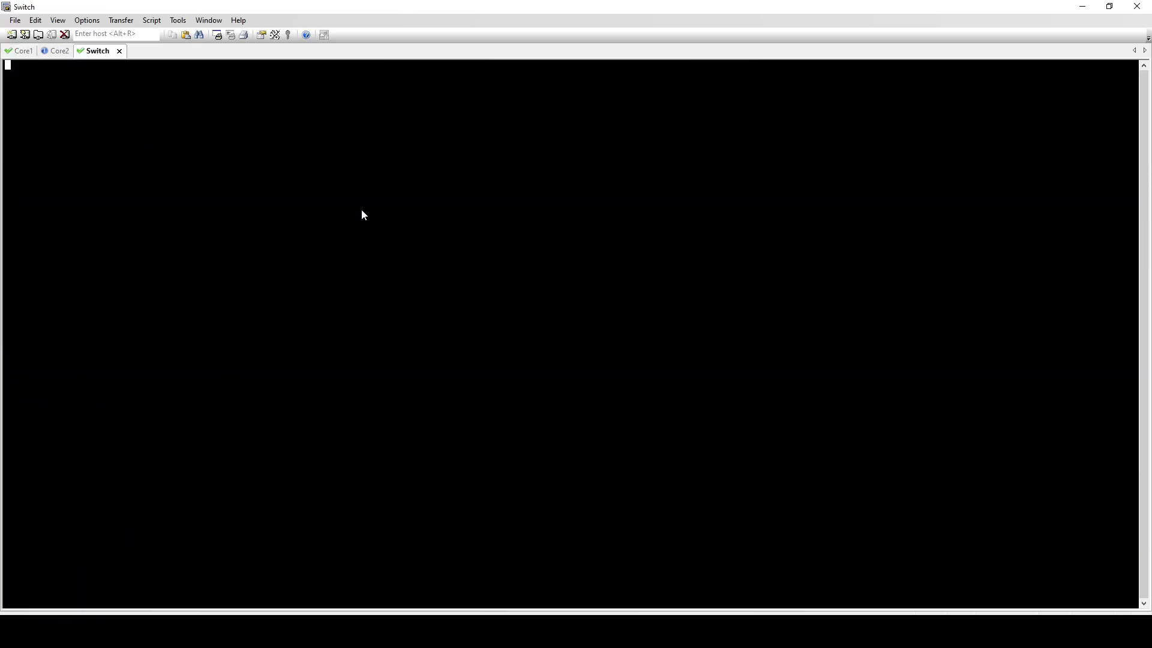
pyautogui.press('Return')
pyautogui.press('Return')
# Display the aggregation switch's ports with "sh int status" and check the status and VLAN of Gi1/1, the firewall-facing port in the topology
pyautogui.write('sh int status')
pyautogui.press('Return')
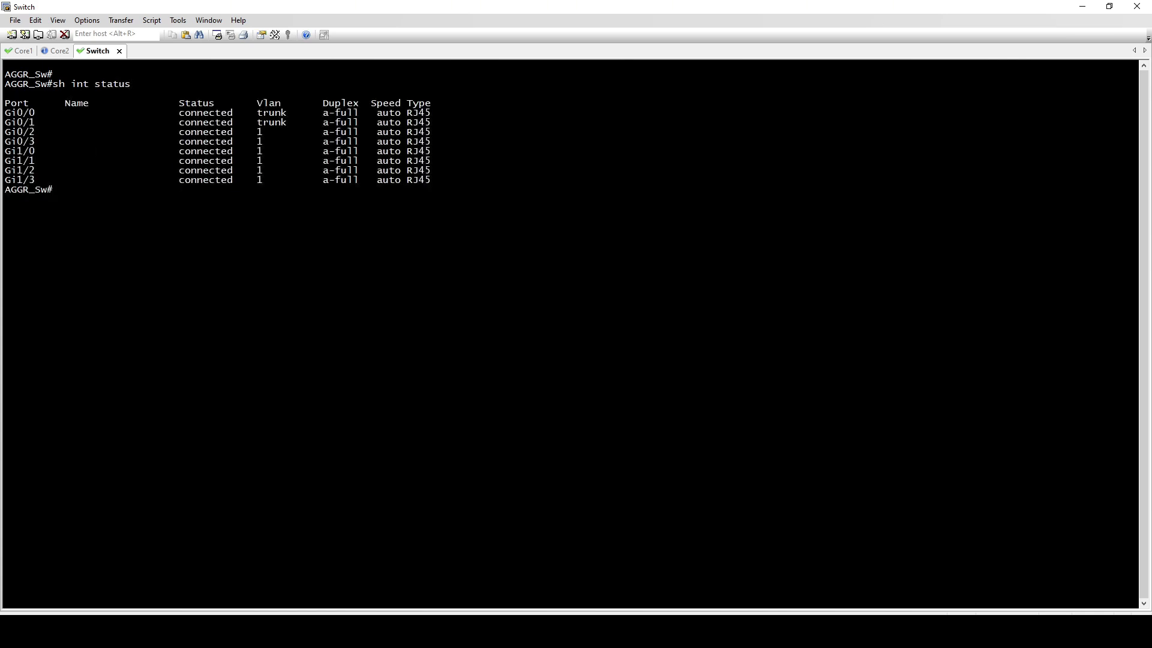
pyautogui.hotkey('alt', 'Tab')
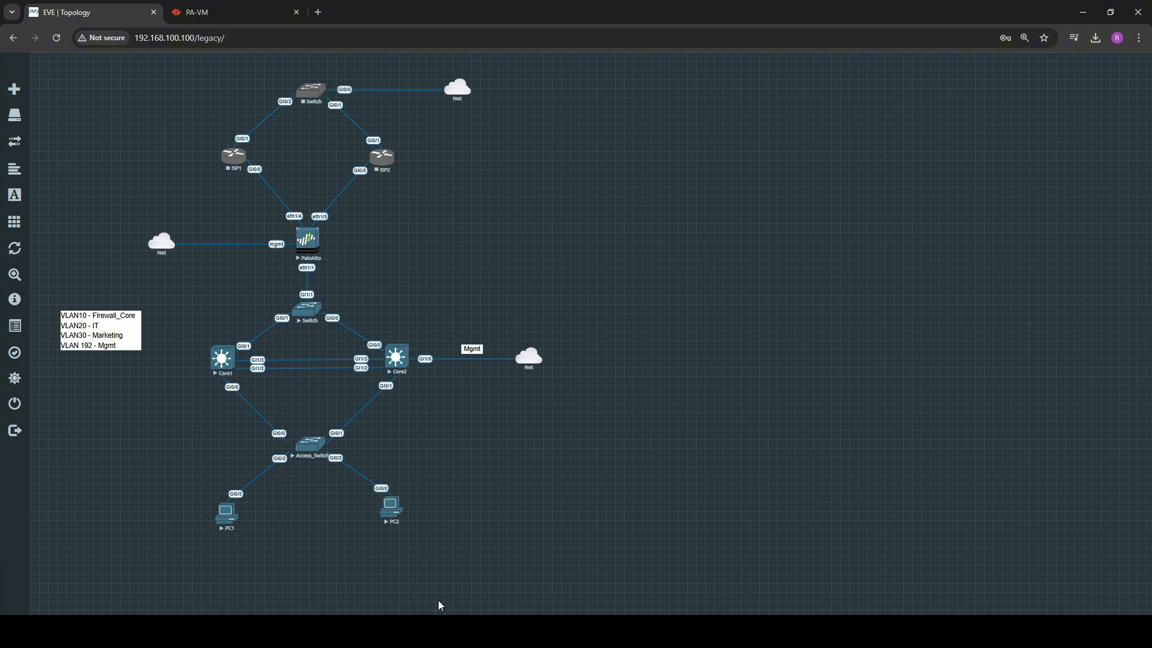
pyautogui.hotkey('alt', 'Tab')
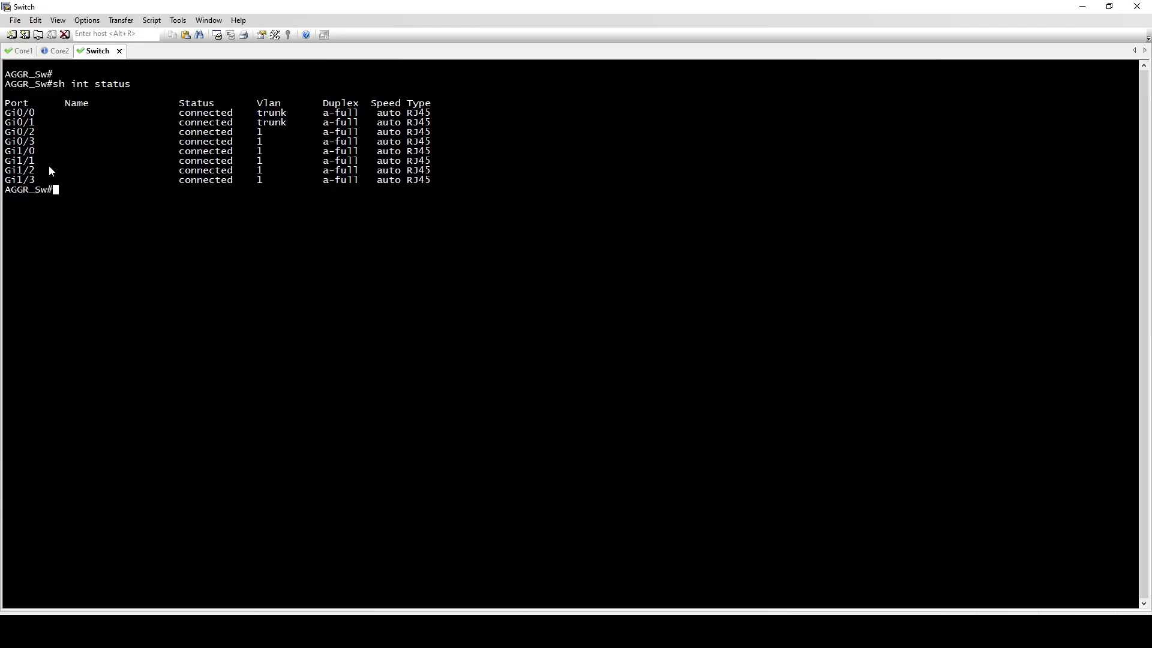
pyautogui.moveTo(18, 161); pyautogui.dragTo(52, 161)
pyautogui.moveTo(180, 161); pyautogui.dragTo(264, 165)
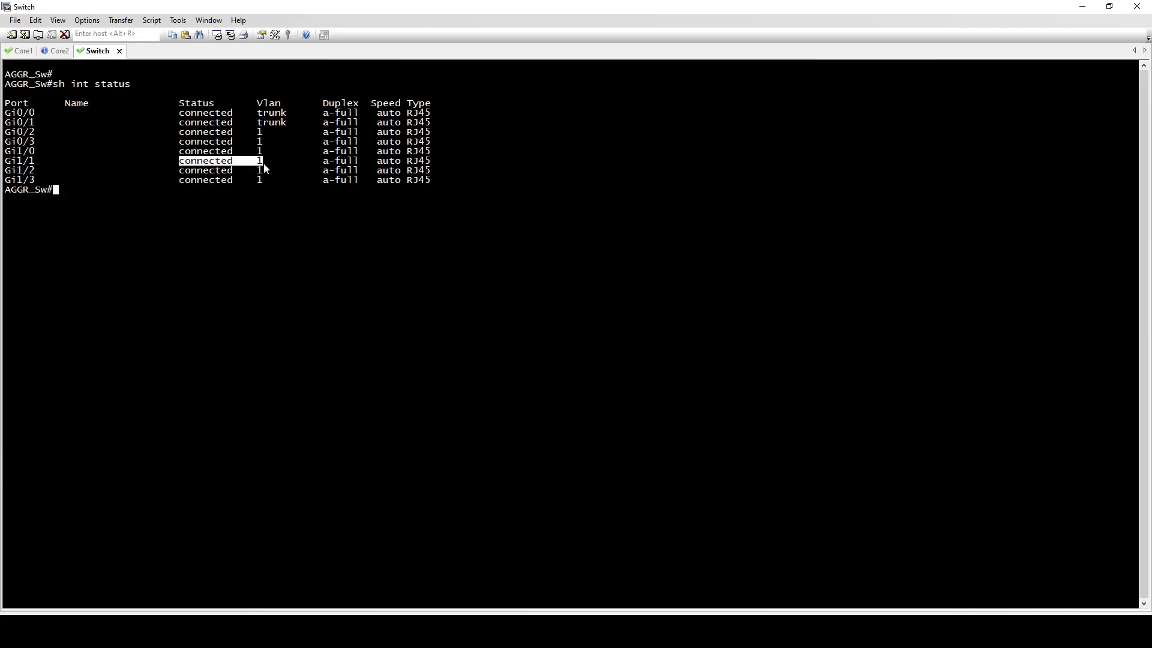
pyautogui.click(235, 214)
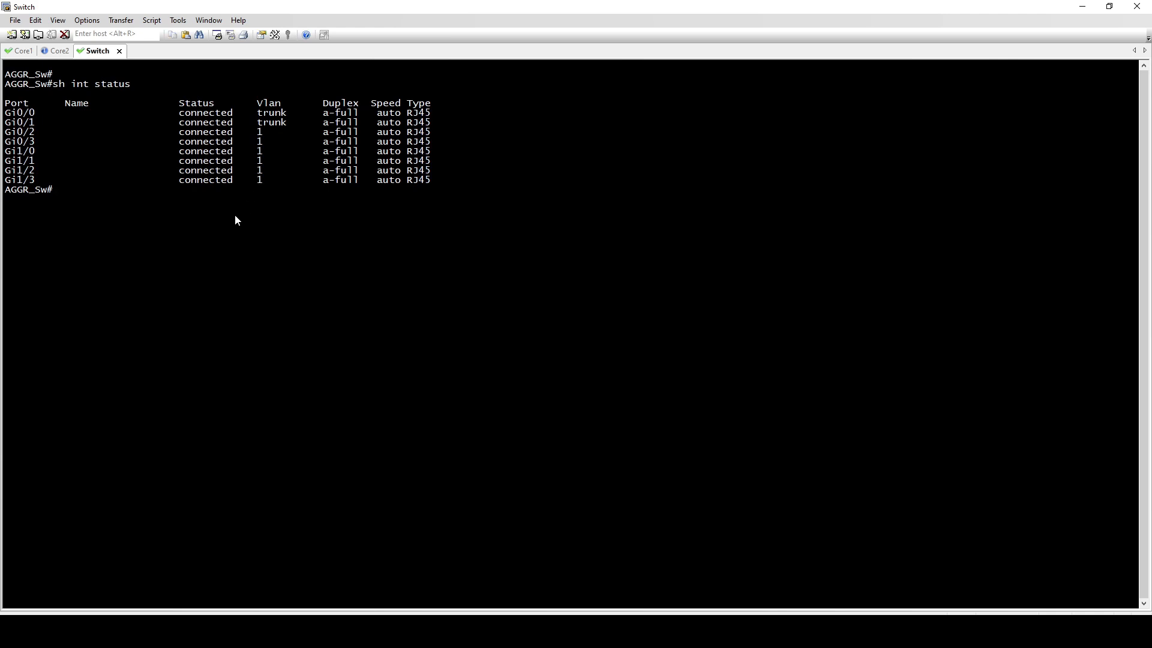
# Enter configuration mode on the aggregation switch and set interface g1/1 to switchport mode access
pyautogui.press('Return')
pyautogui.write('conf t')
pyautogui.press('Return')
pyautogui.write('int g')
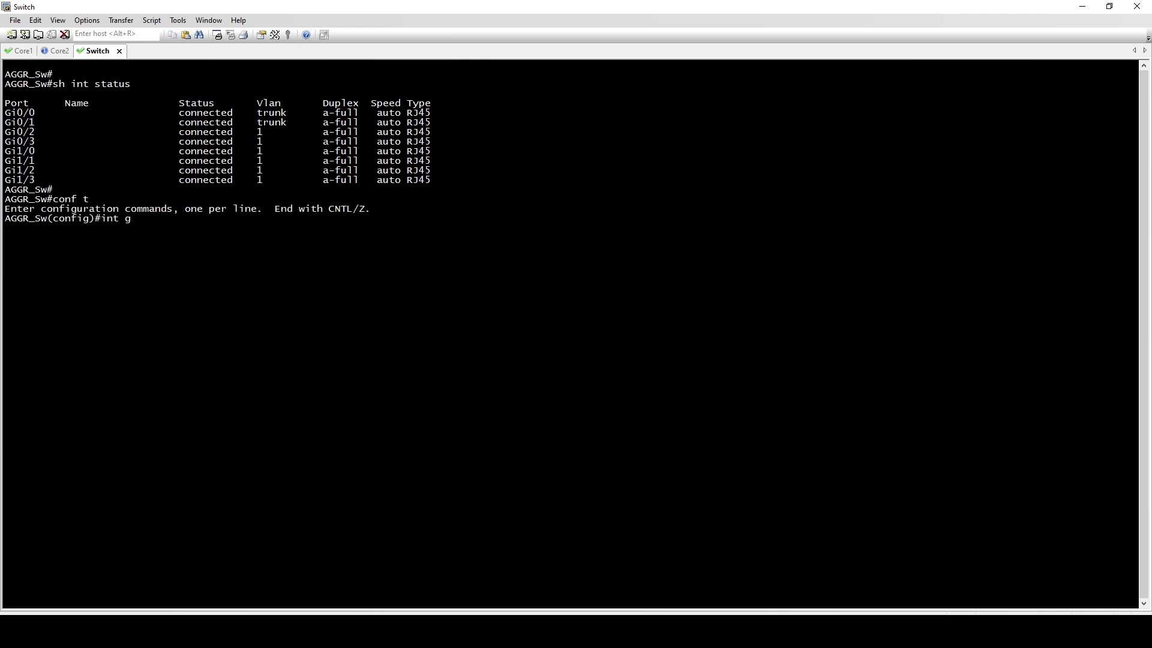
pyautogui.write('1/1/')
pyautogui.press('BackSpace')
pyautogui.press('Return')
pyautogui.write('swi')
pyautogui.press('Tab')
pyautogui.write('mo acc')
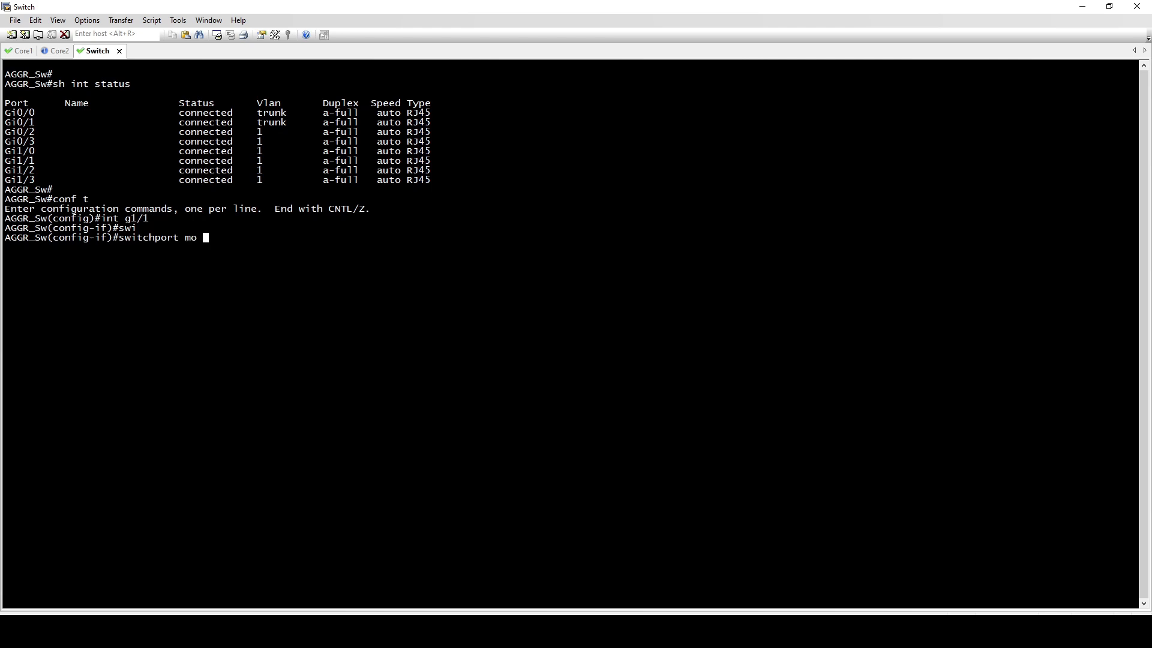
pyautogui.press('Tab')
pyautogui.press('Return')
# Assign interface g1/1 to access VLAN 10 and leave configuration mode
pyautogui.write('sw acc vl')
pyautogui.press('Tab')
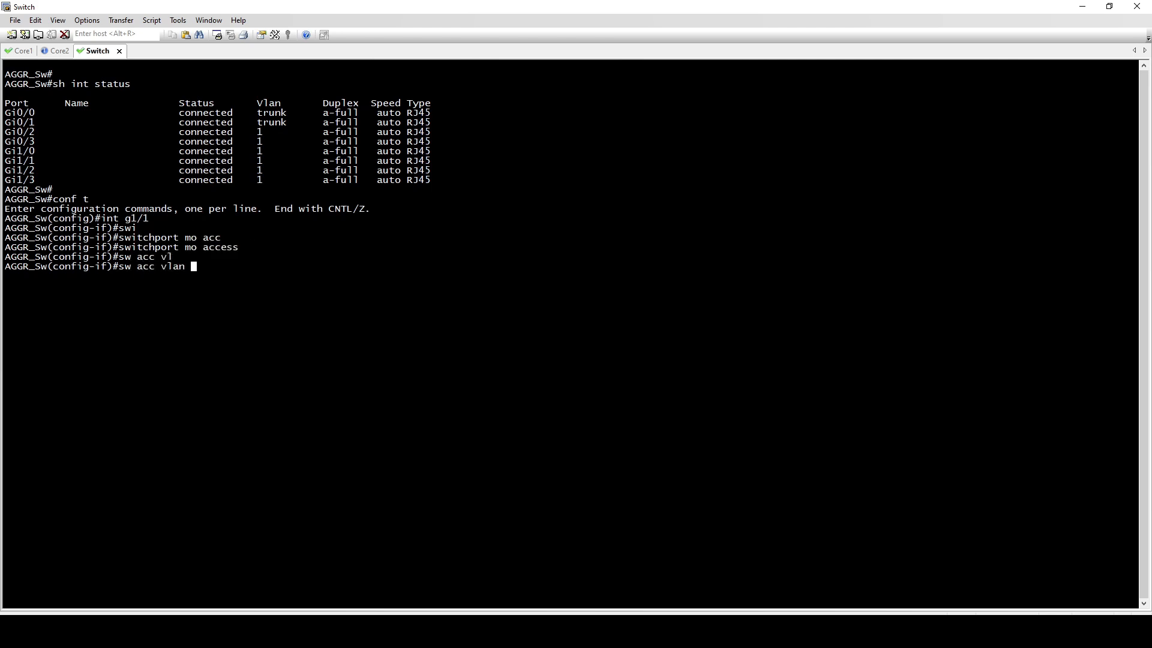
pyautogui.write('10')
pyautogui.press('Return')
pyautogui.write('end')
pyautogui.press('Return')
pyautogui.press('Return')
# Display the aggregation switch's port table with "sh int status" to verify the VLAN of Gi1/1
pyautogui.write('sh int status')
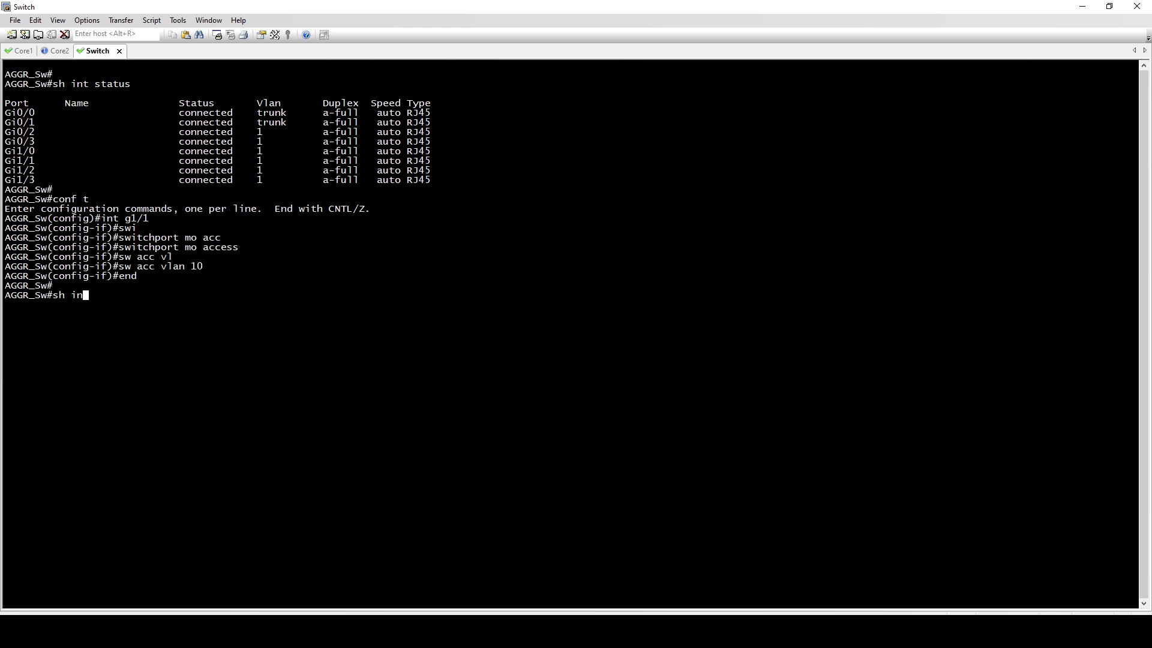
pyautogui.press('Return')
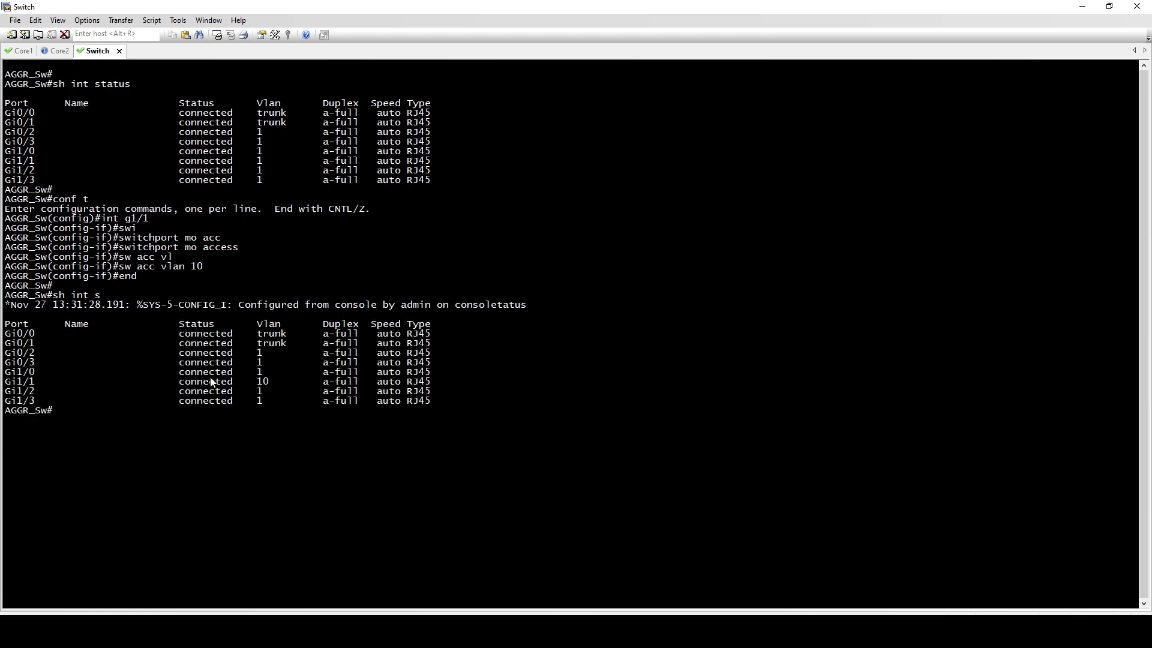
# Rerun the ping to 10.10.10.5 on Core1 and then on Core2 to test the changed switch port
pyautogui.click(23, 52)
pyautogui.press('Return')
pyautogui.press('Up')
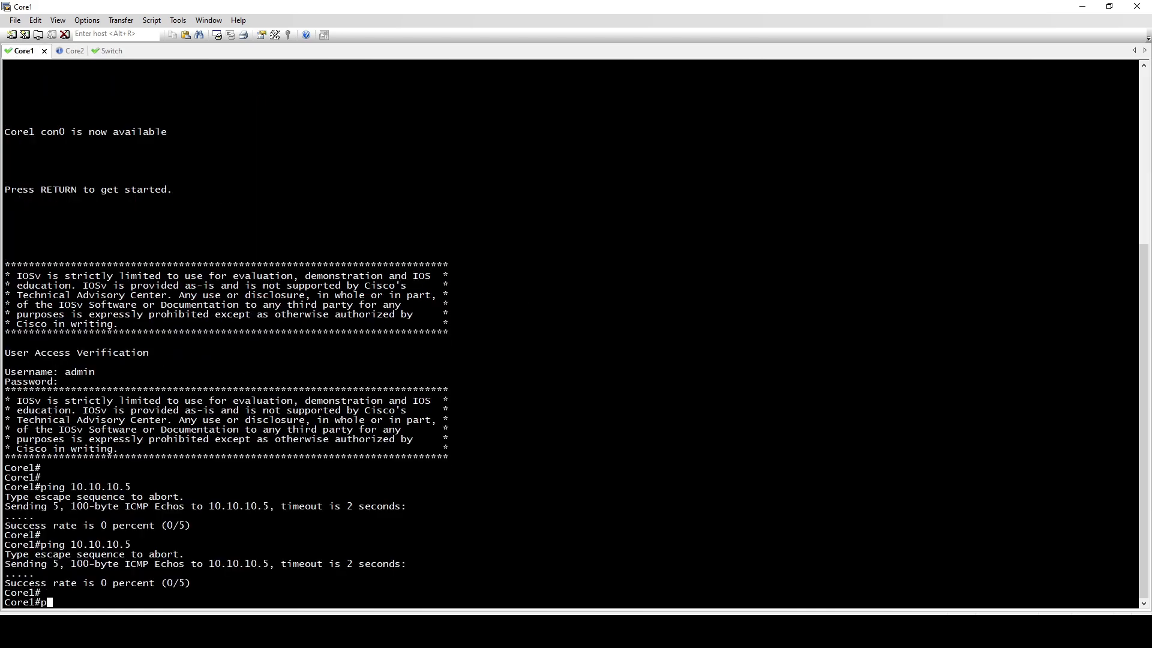
pyautogui.press('Return')
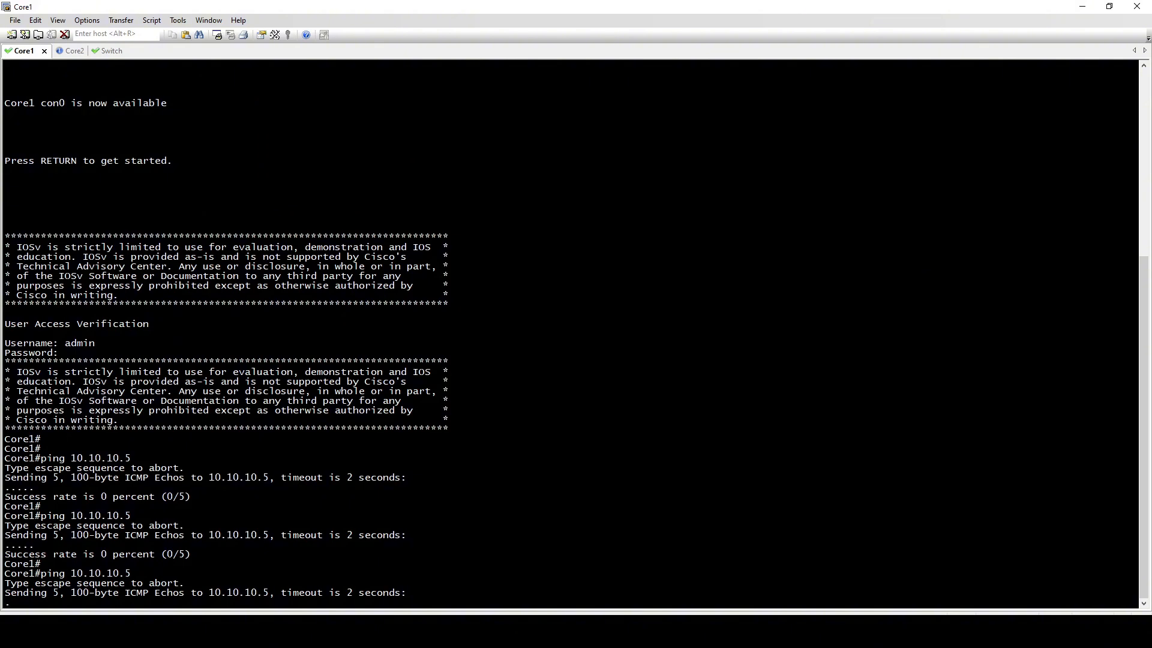
pyautogui.click(73, 56)
pyautogui.press('Return')
pyautogui.press('Up')
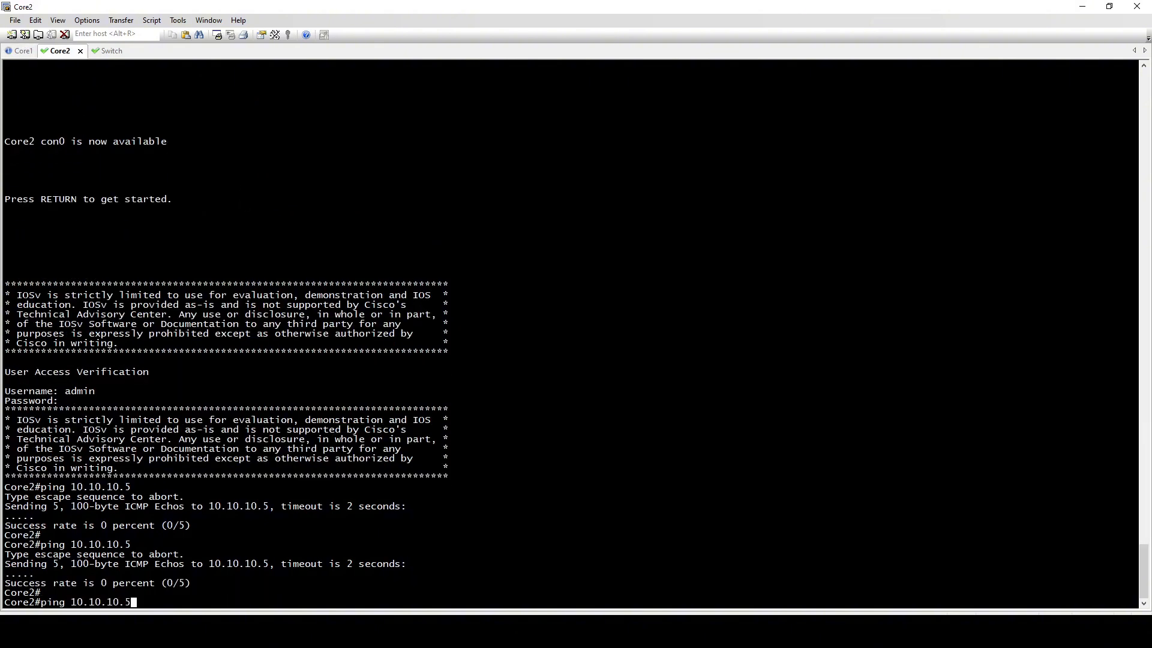
pyautogui.press('Return')
# Check the ping results on both core switches and send another ping to 10.10.10.5 from each
pyautogui.click(23, 55)
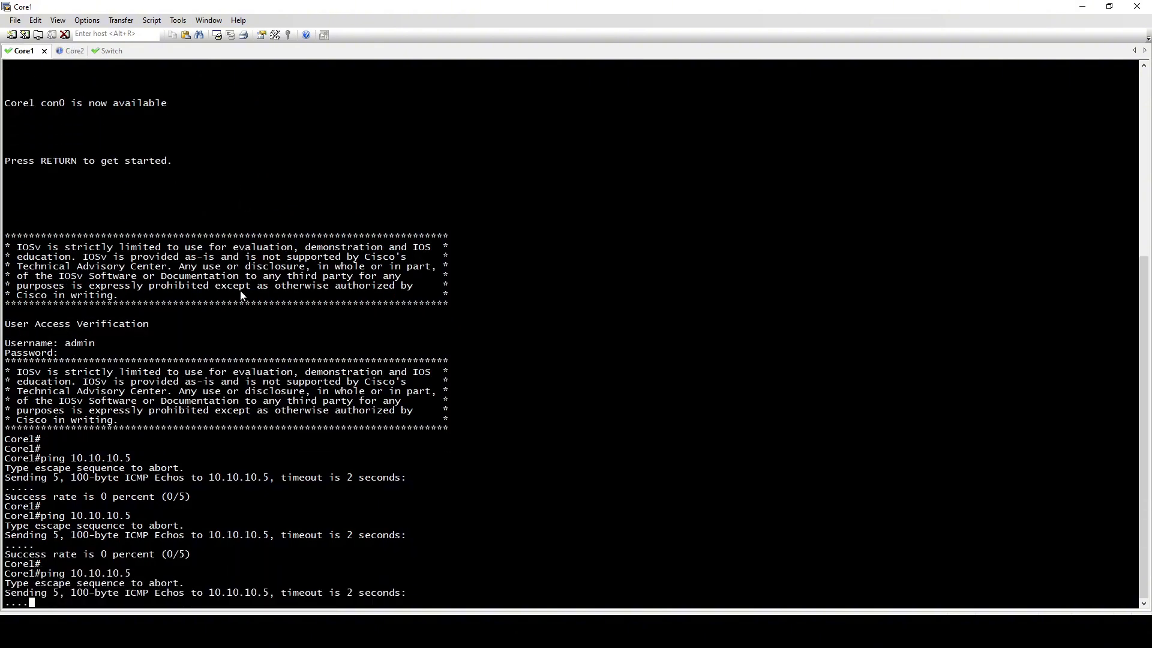
pyautogui.press('Return')
pyautogui.press('Return')
pyautogui.press('Return')
pyautogui.press('Up')
pyautogui.press('Return')
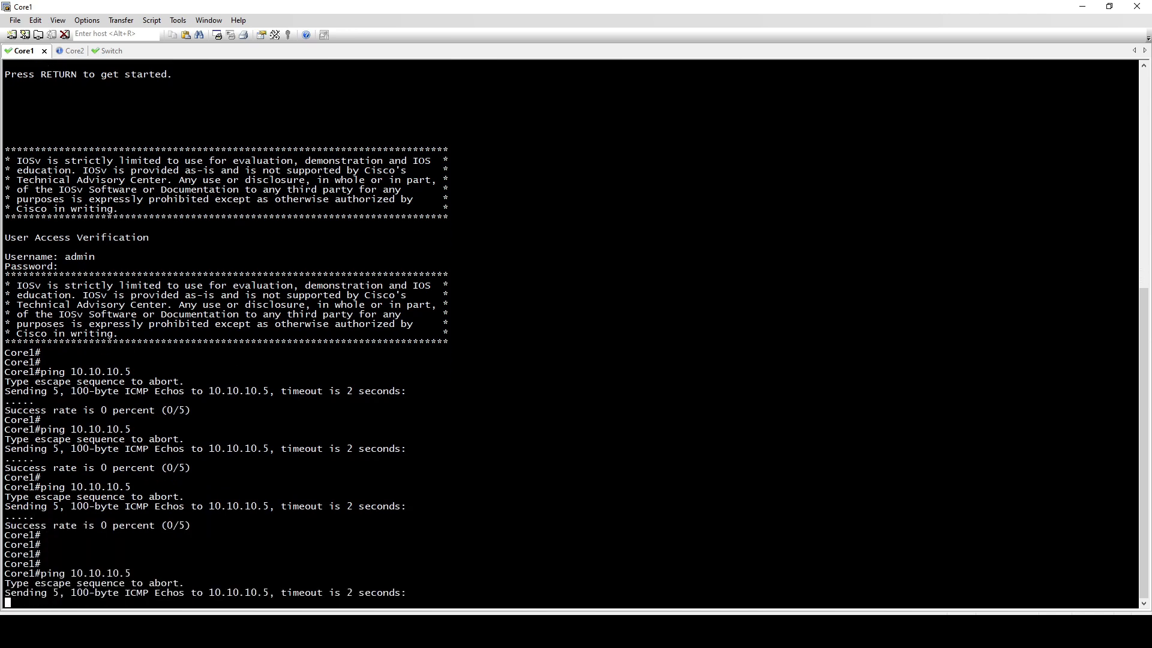
pyautogui.click(68, 51)
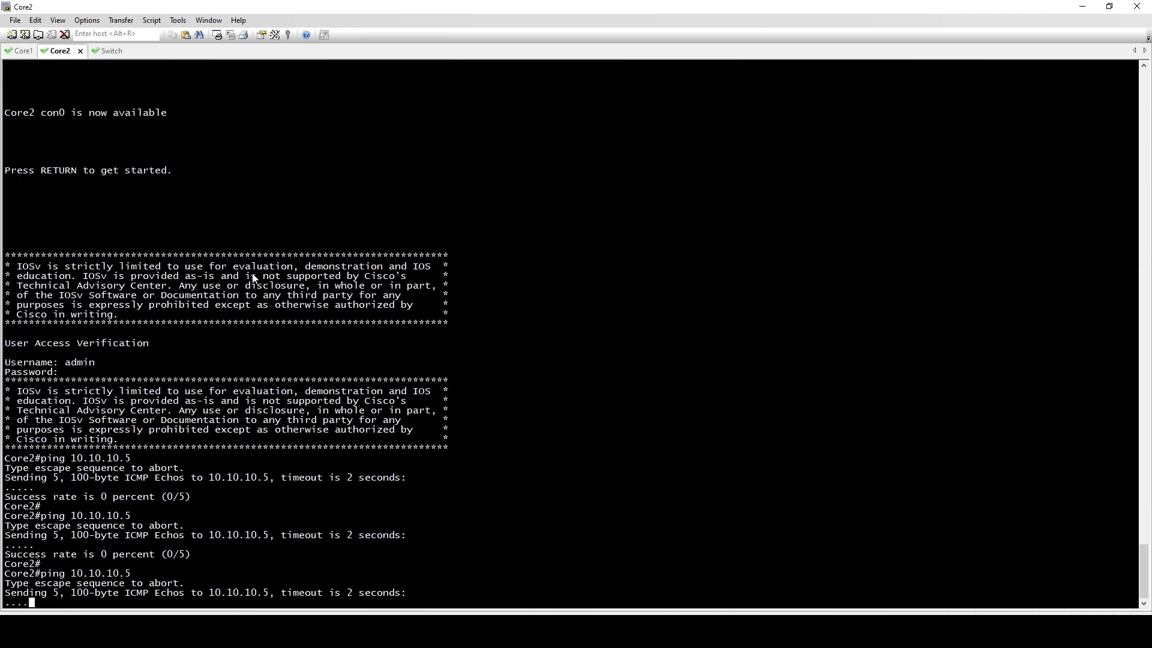
pyautogui.press('Return')
pyautogui.press('Return')
pyautogui.press('Return')
pyautogui.press('Return')
pyautogui.press('Up')
pyautogui.press('Return')
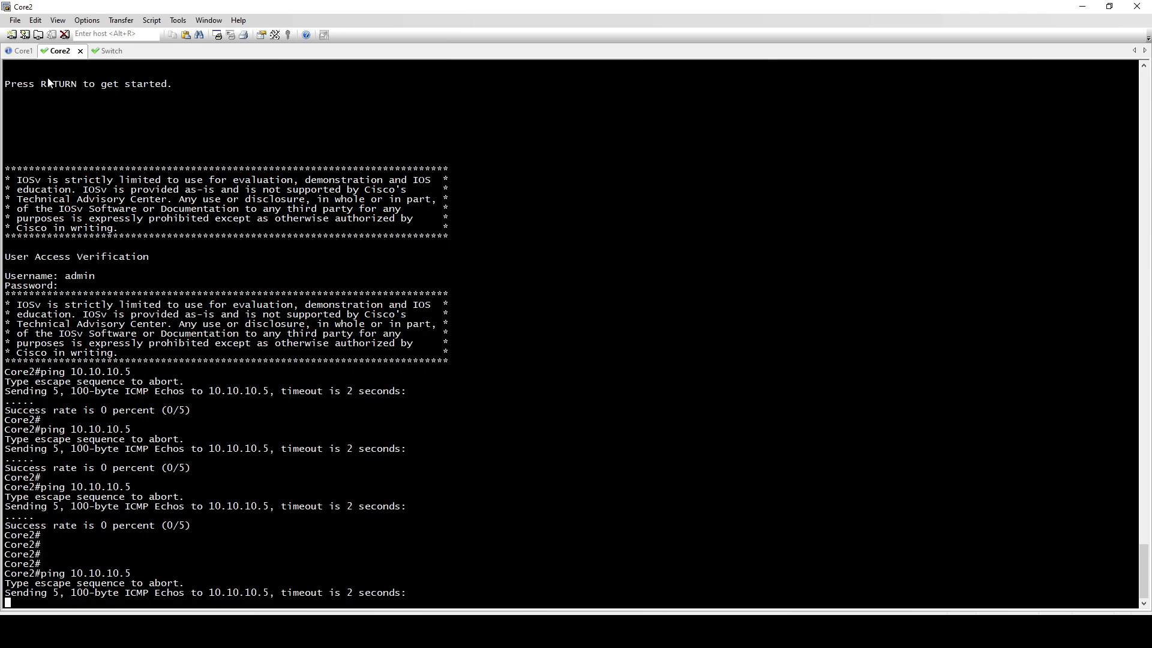
# Run "sh int status" on the aggregation switch and compare the Gi1/1 entry with the firewall link in the EVE topology
pyautogui.click(109, 52)
pyautogui.write('sh int status')
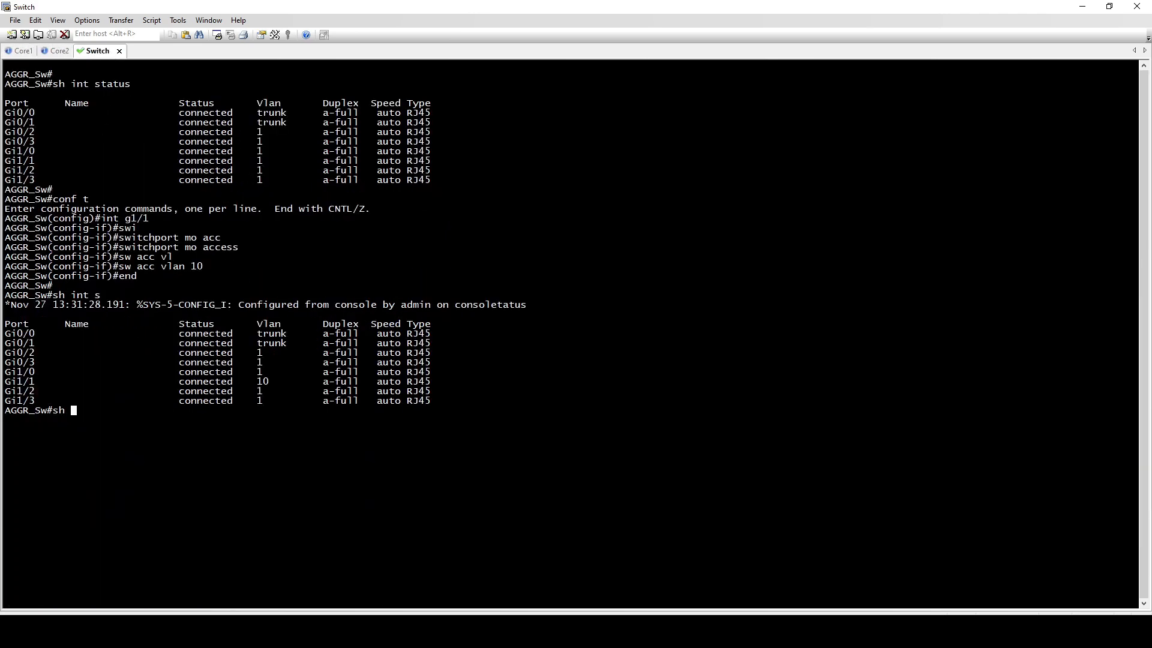
pyautogui.press('Return')
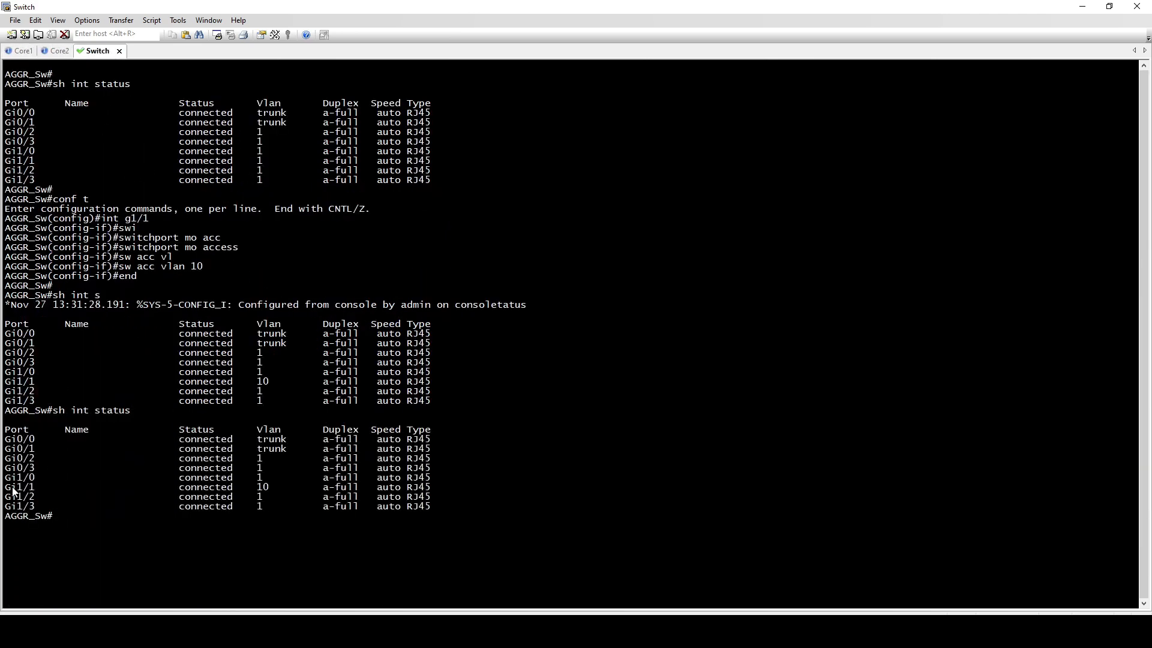
pyautogui.moveTo(13, 487); pyautogui.dragTo(274, 487)
pyautogui.click(279, 630)
pyautogui.click(289, 601)
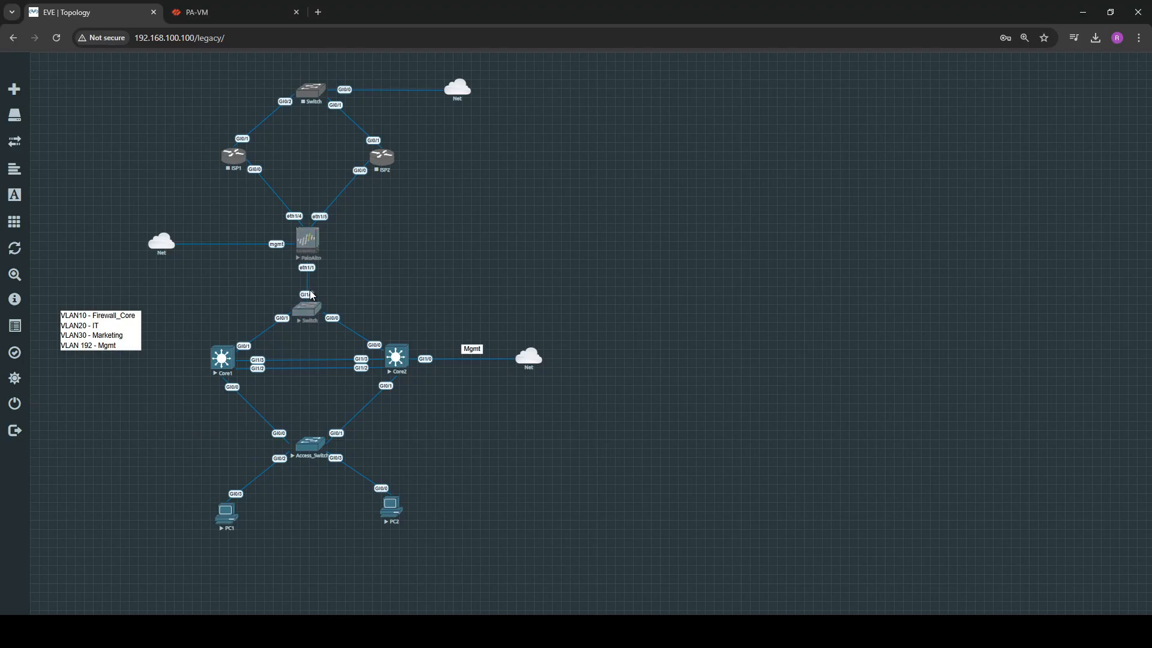
pyautogui.hotkey('alt', 'Tab')
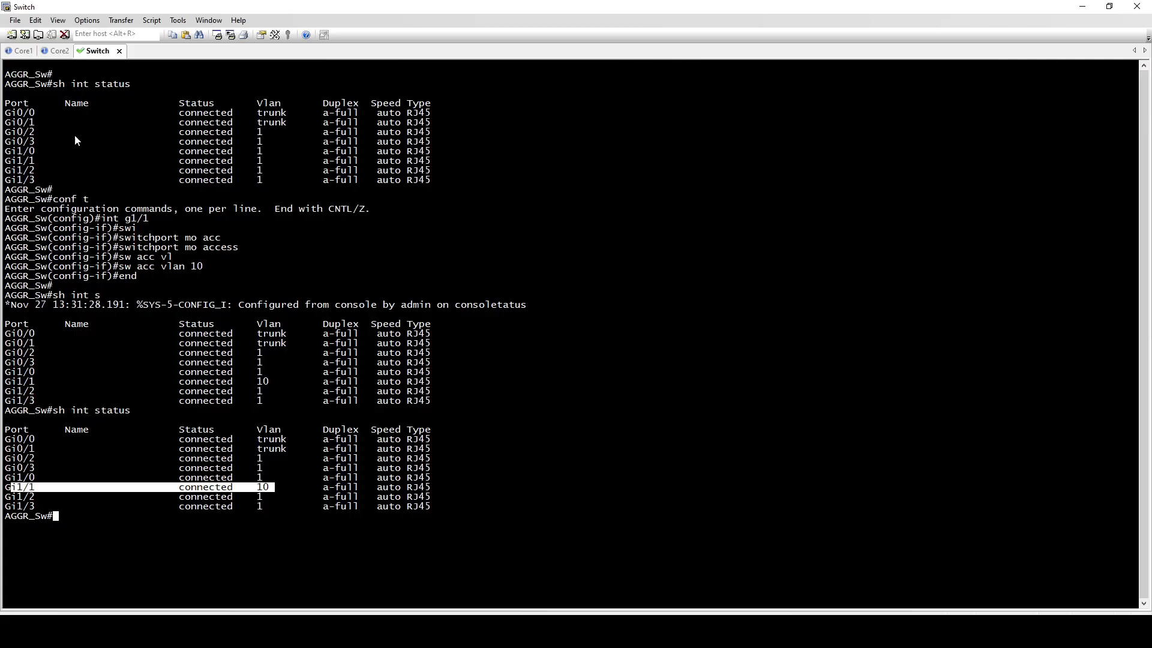
# Ping 10.10.10.5 once more from Core1 and Core2, checking the replies and returning to Core1's console
pyautogui.click(22, 51)
pyautogui.press('Return')
pyautogui.press('Up')
pyautogui.press('Return')
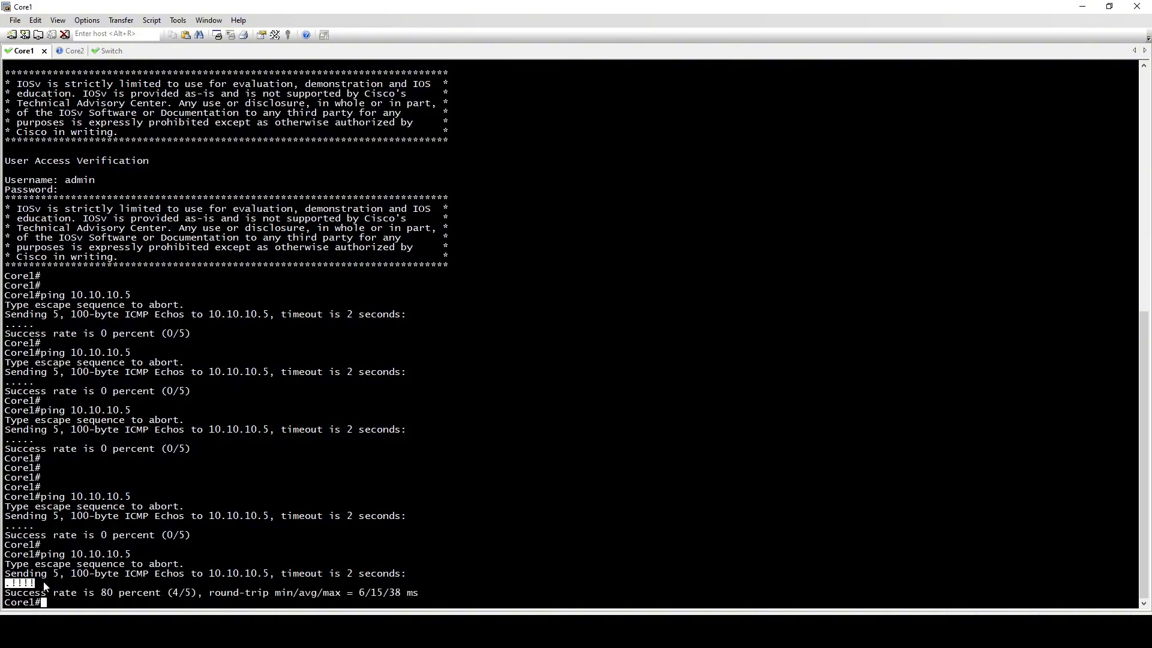
pyautogui.hotkey('alt', '2')
pyautogui.press('Return')
pyautogui.press('Up')
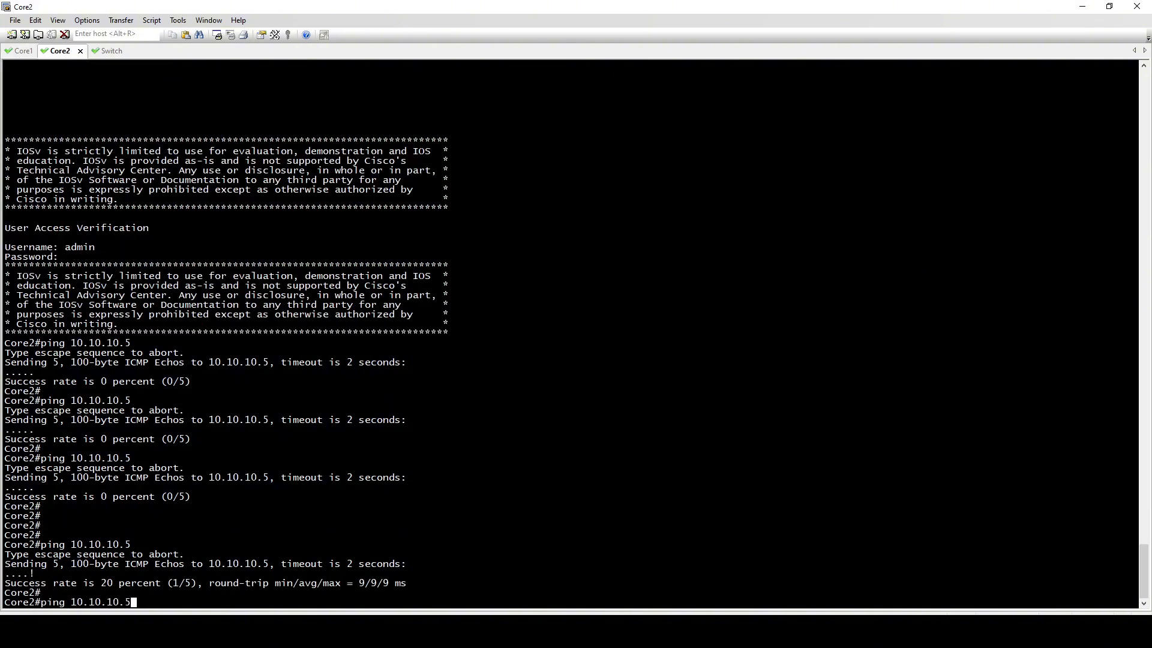
pyautogui.press('Return')
pyautogui.click(24, 53)
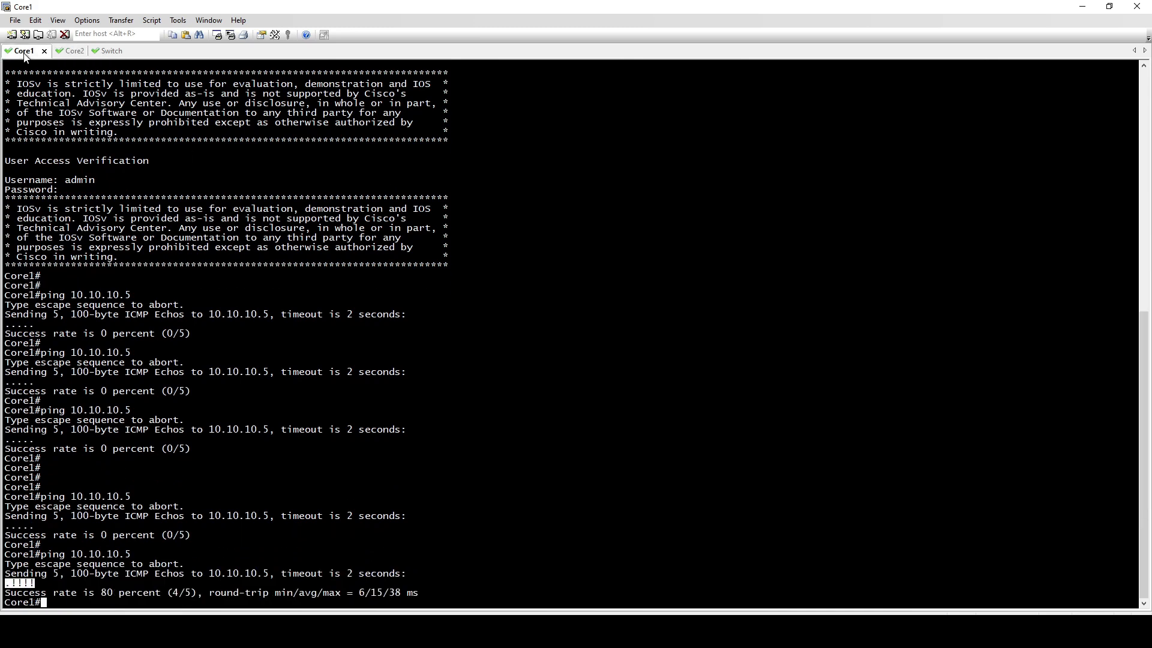
pyautogui.press('Return')
pyautogui.press('Return')
pyautogui.press('Return')
pyautogui.press('Return')
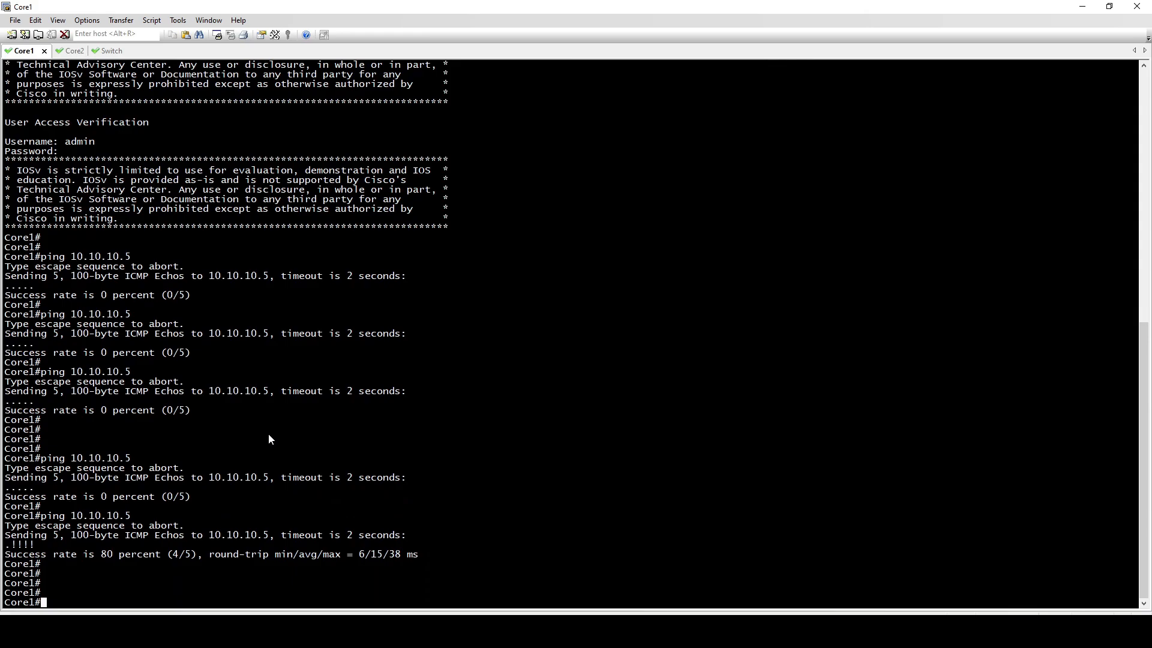
# Switch to the EVE topology and open the consoles of PC1 and PC2
pyautogui.hotkey('alt', 'Tab')
pyautogui.click(393, 507)
pyautogui.click(590, 128)
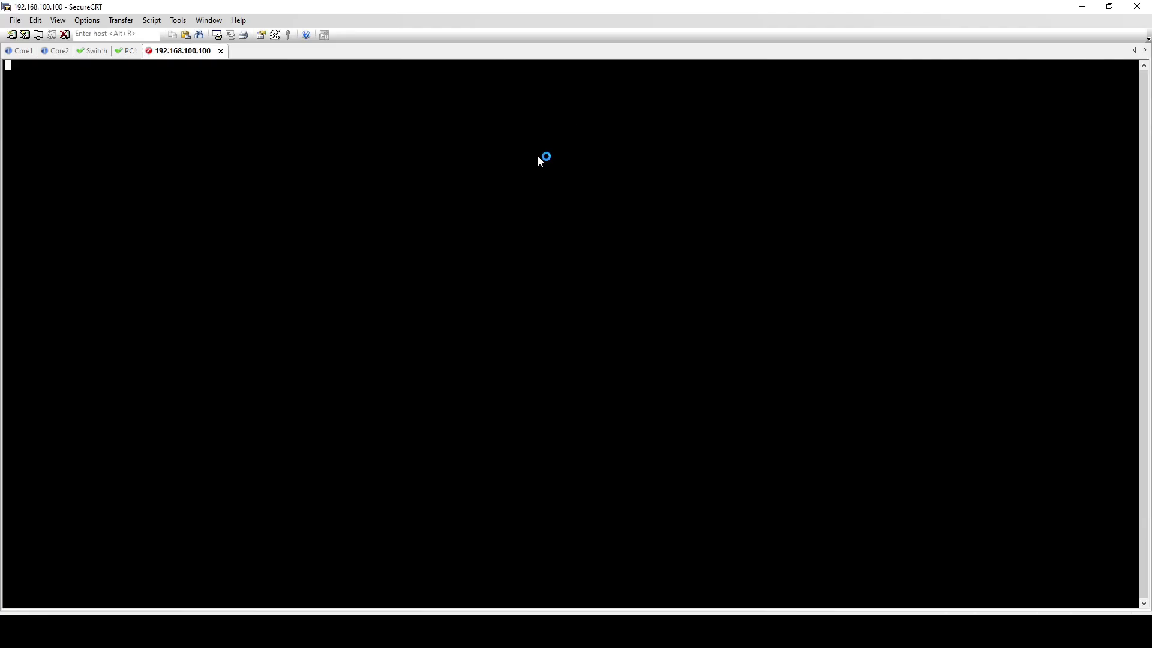
# Ping the VLAN 20 gateway 10.10.20.254 from PC1
pyautogui.click(131, 50)
pyautogui.press('Return')
pyautogui.press('Return')
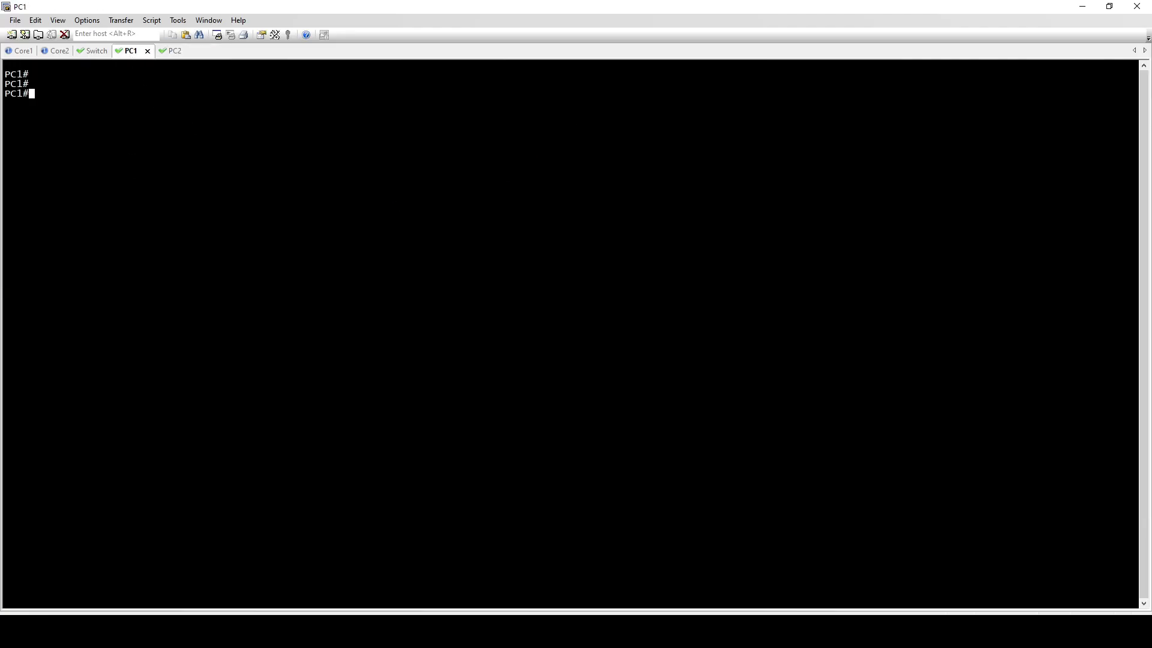
pyautogui.write('ping 10.10.10.254')
pyautogui.press('Return')
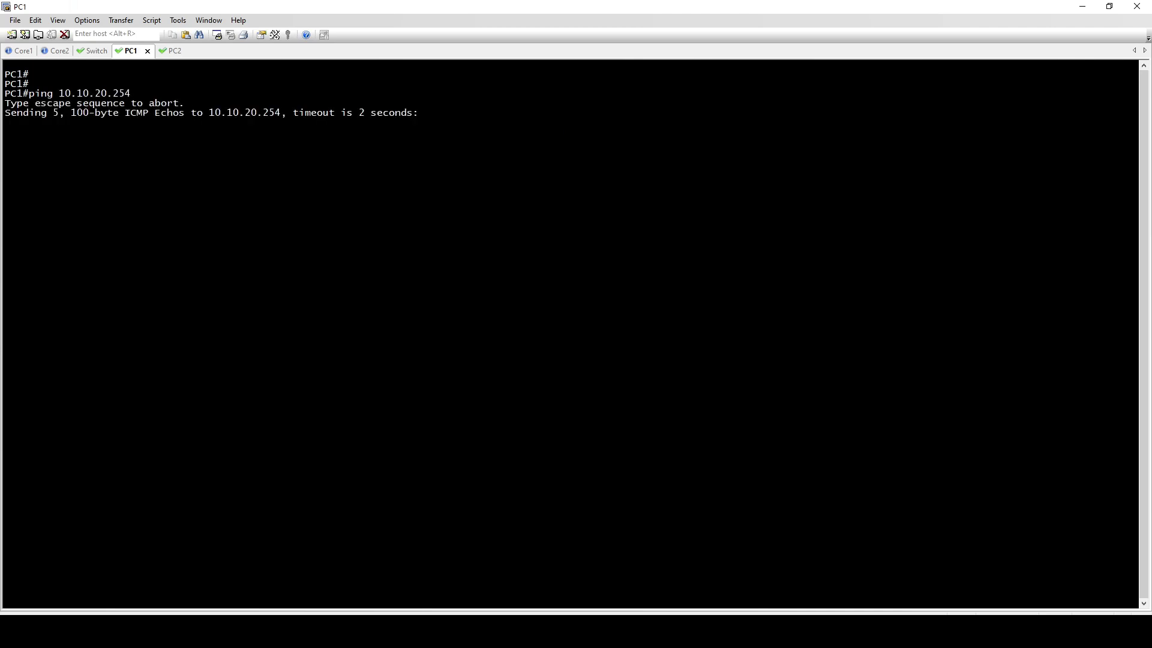
# Ping the VLAN 30 gateway 10.10.30.254 from PC2
pyautogui.click(174, 51)
pyautogui.press('Return')
pyautogui.write('ping 10')
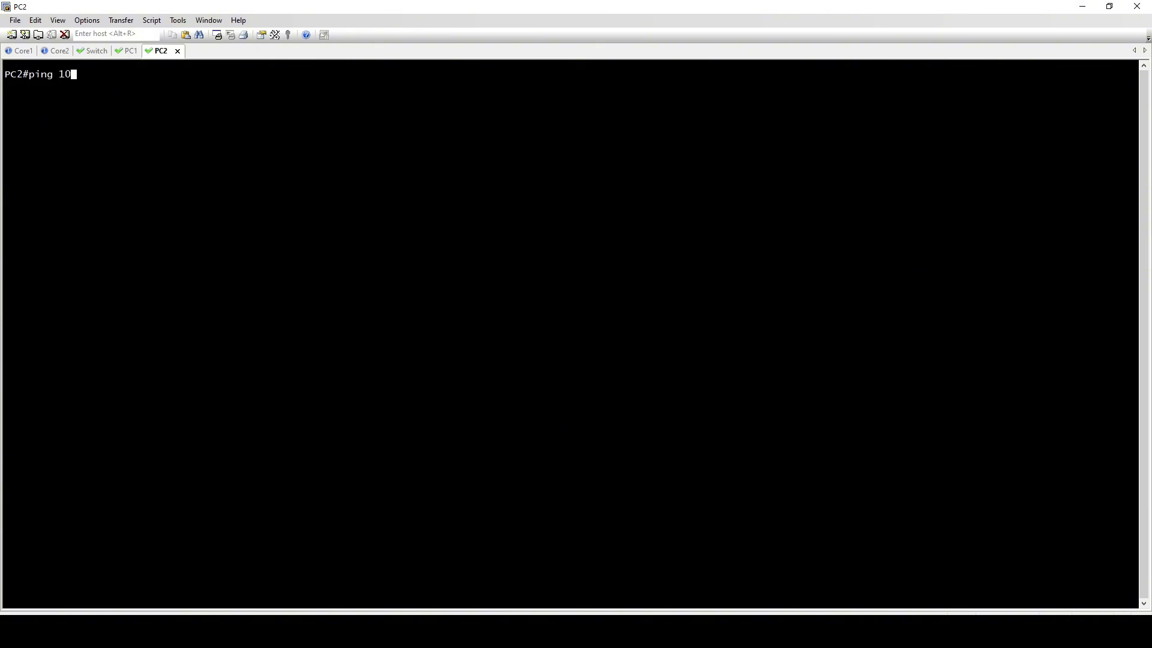
pyautogui.write('.10.30.254')
pyautogui.press('Return')
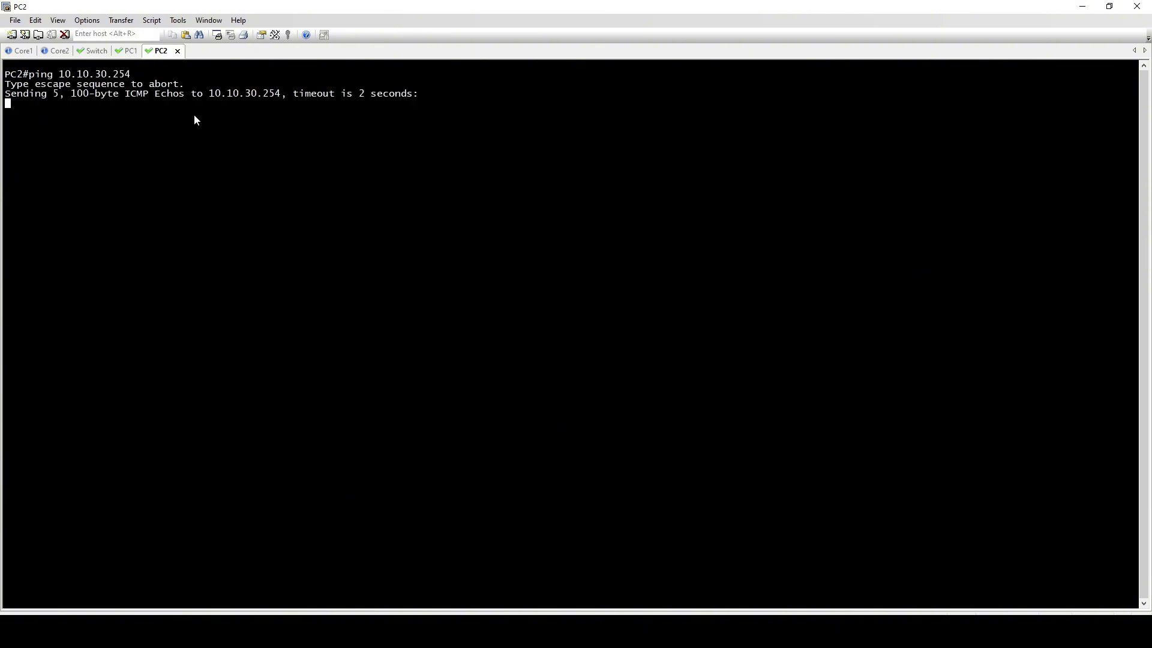
pyautogui.press('Return')
# Ping the firewall address 10.10.10.5 from PC1 and from PC2
pyautogui.hotkey('ctrl', 'shift', 'Tab')
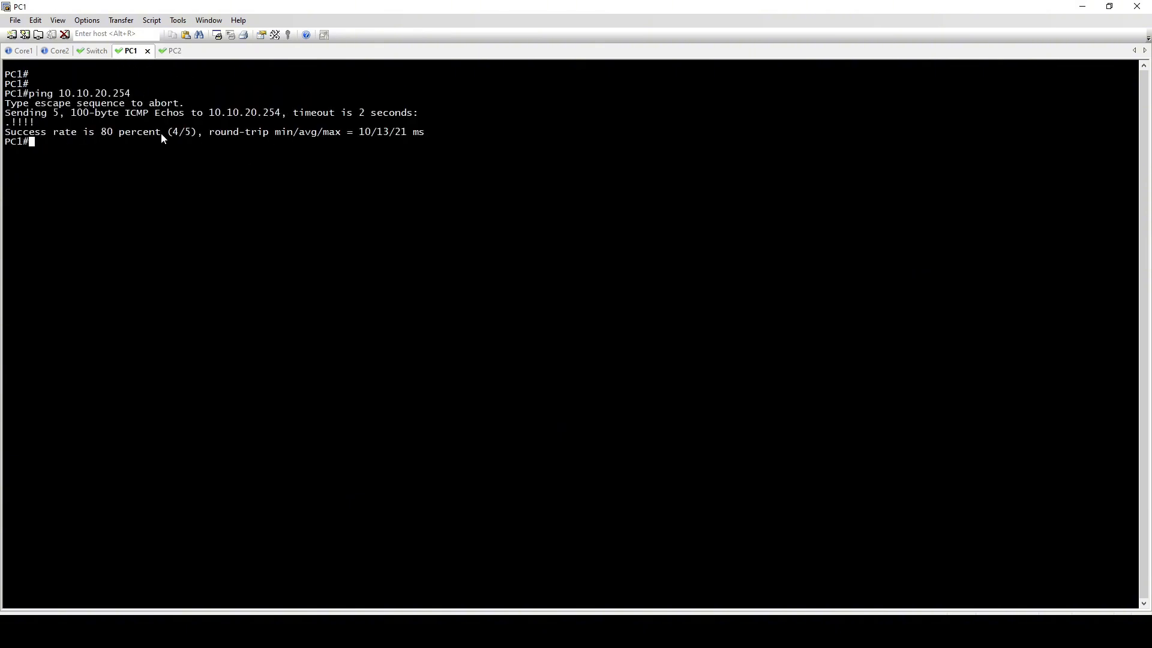
pyautogui.write('ping 10.10.10.5')
pyautogui.press('Return')
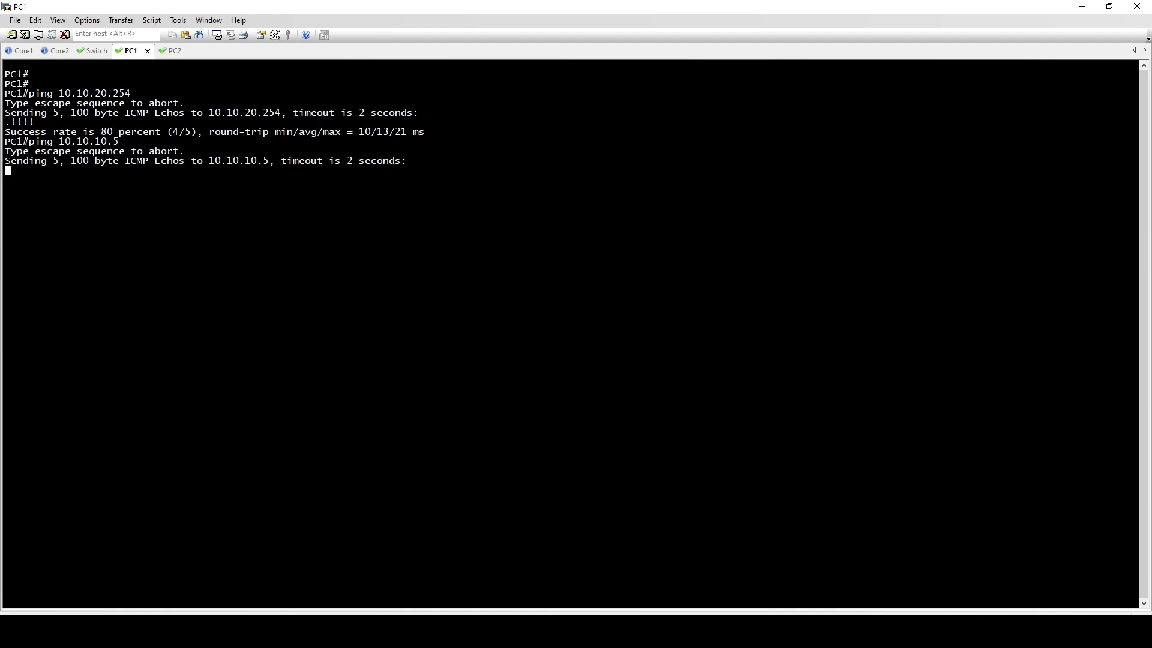
pyautogui.click(169, 53)
pyautogui.write('ping 10.10.10.5')
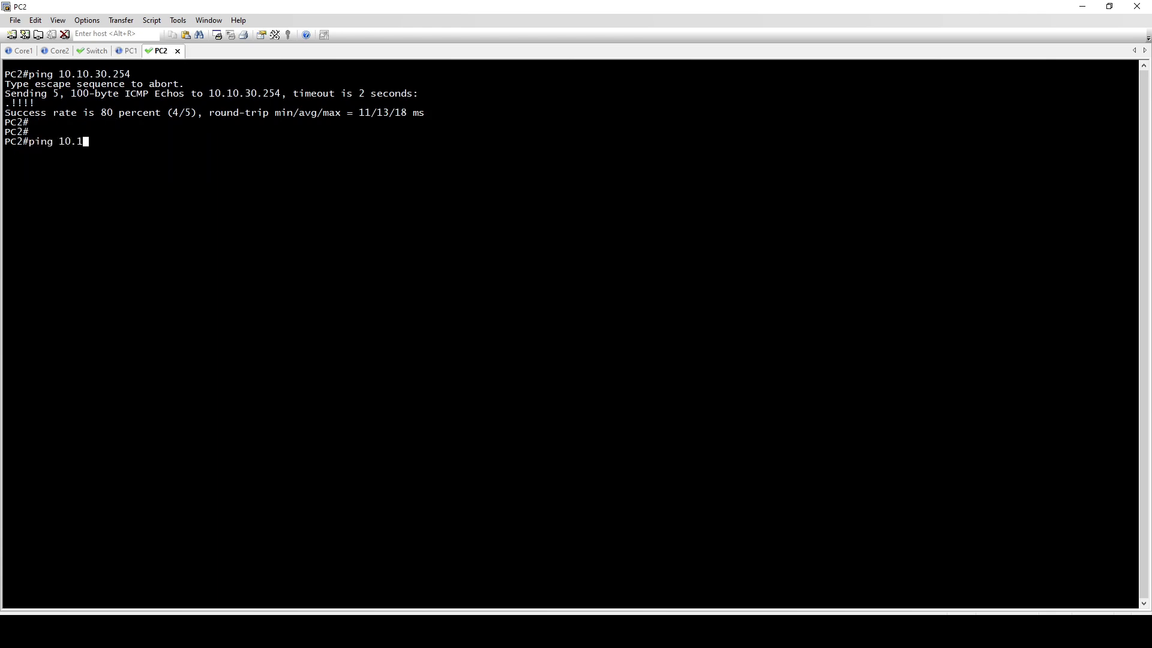
pyautogui.press('Return')
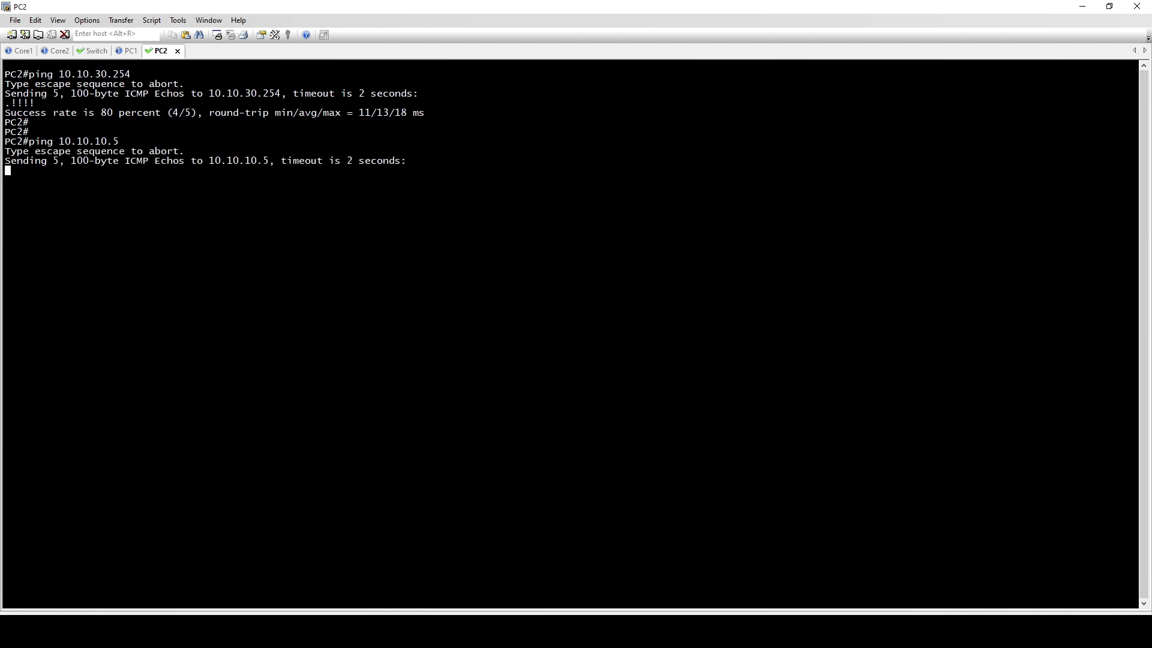
# Return to PC1 and repeat its ping to 10.10.10.5
pyautogui.click(123, 51)
pyautogui.press('Return')
pyautogui.press('Up')
pyautogui.press('Return')
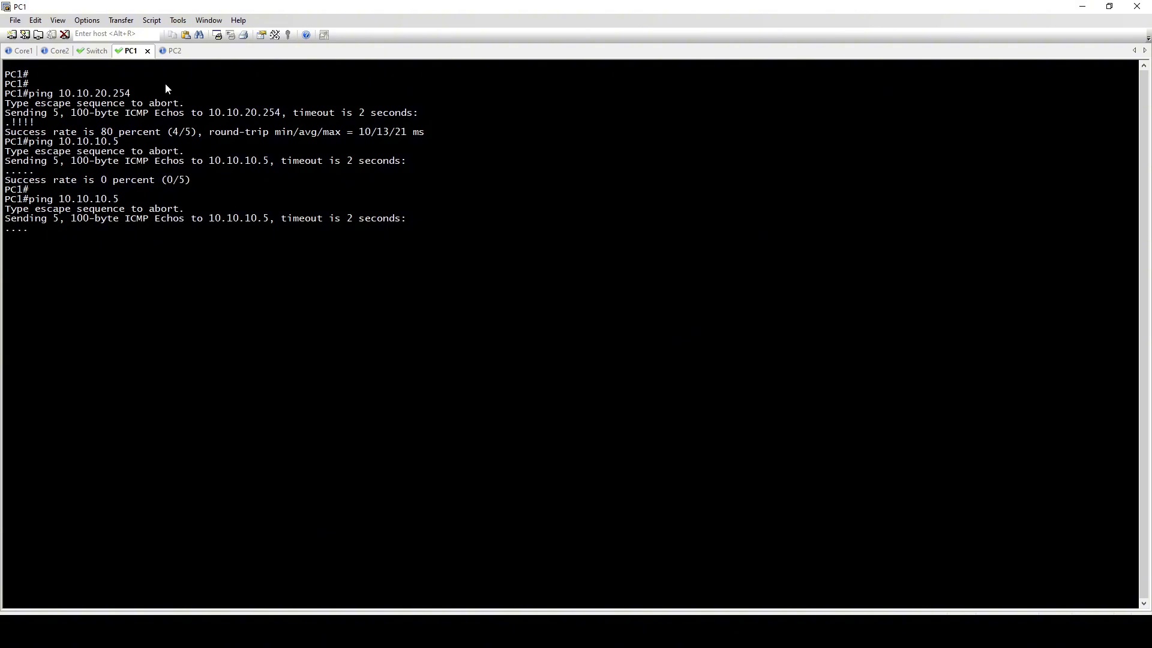
# Display PC1's default gateway configuration with "sh run | sec ip default"
pyautogui.write('sh')
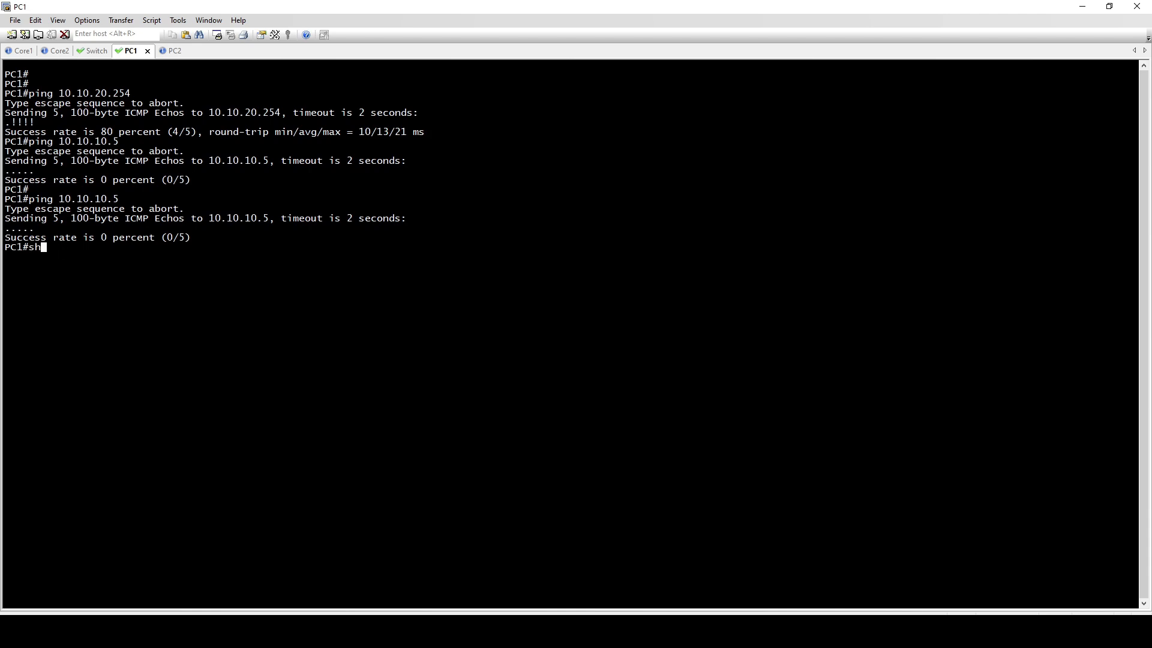
pyautogui.write(' run | sec ip defau')
pyautogui.press('Tab')
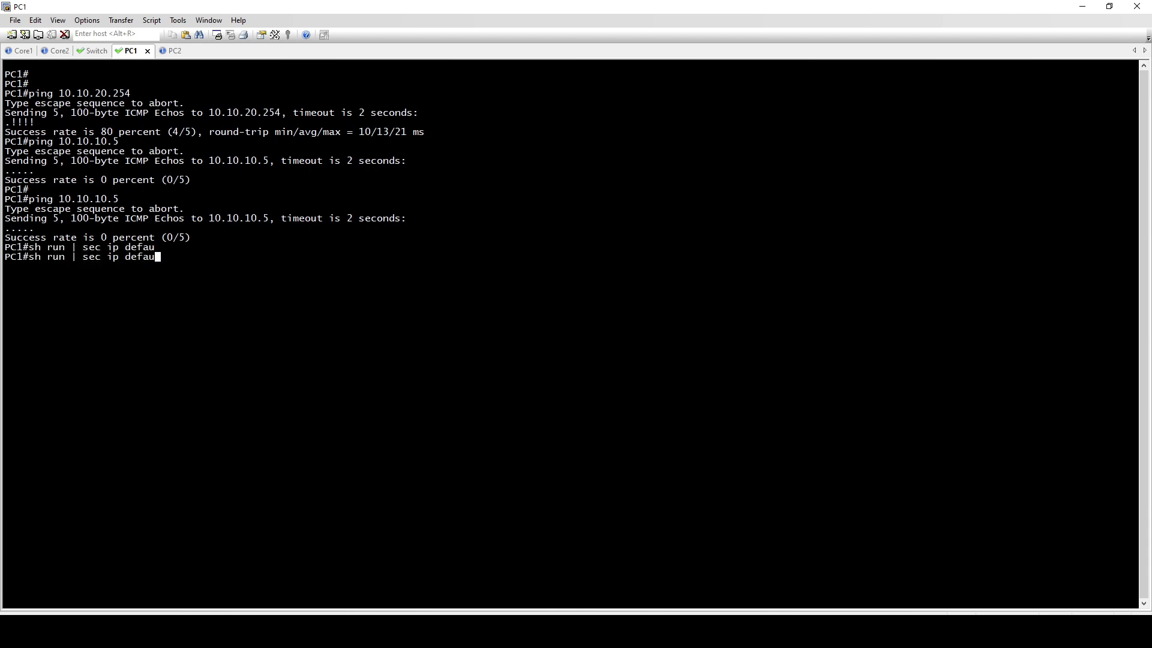
pyautogui.write('t')
pyautogui.press('Return')
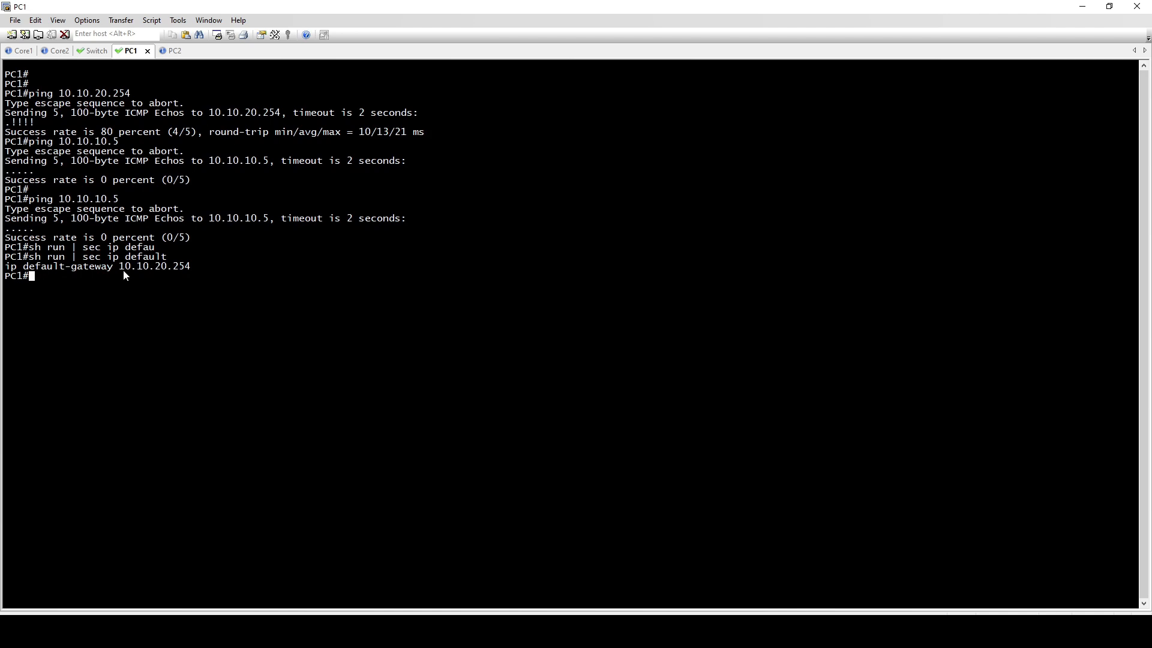
# Check the configured gateway address and display PC1's routing table with "sh ip route"
pyautogui.moveTo(124, 270); pyautogui.dragTo(166, 270)
pyautogui.click(159, 277)
pyautogui.write('sh ip route')
pyautogui.press('Return')
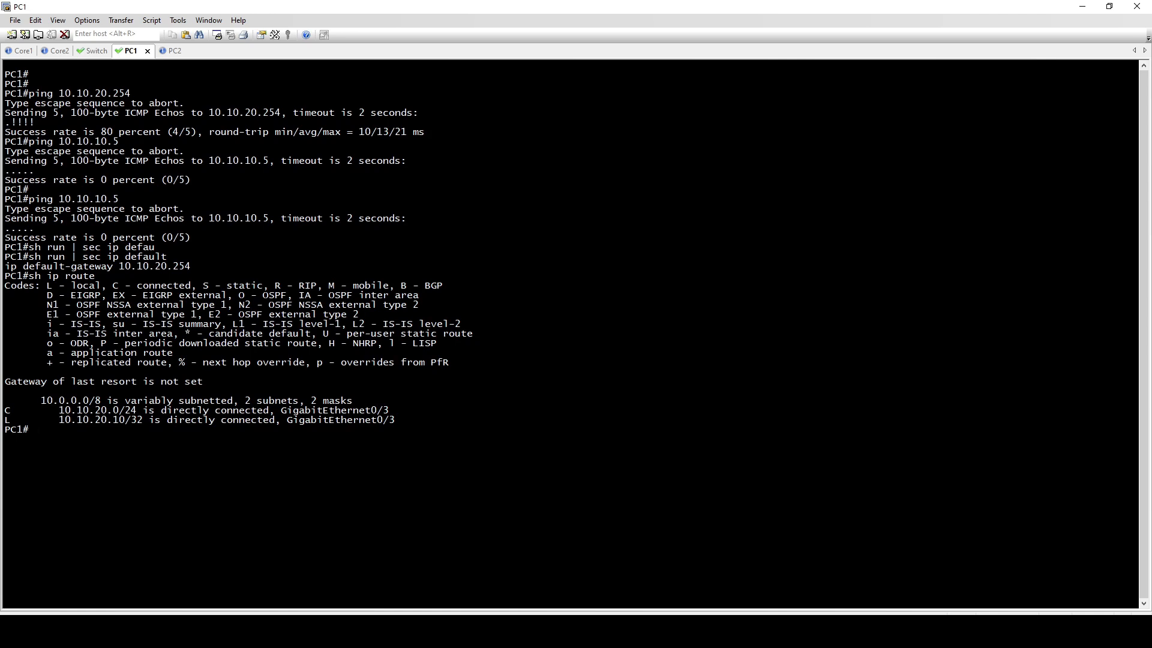
# Disable IP routing on PC1 with "no ip routing" and save its configuration with "wr"
pyautogui.write('conf t')
pyautogui.press('Return')
pyautogui.write('no ip routing')
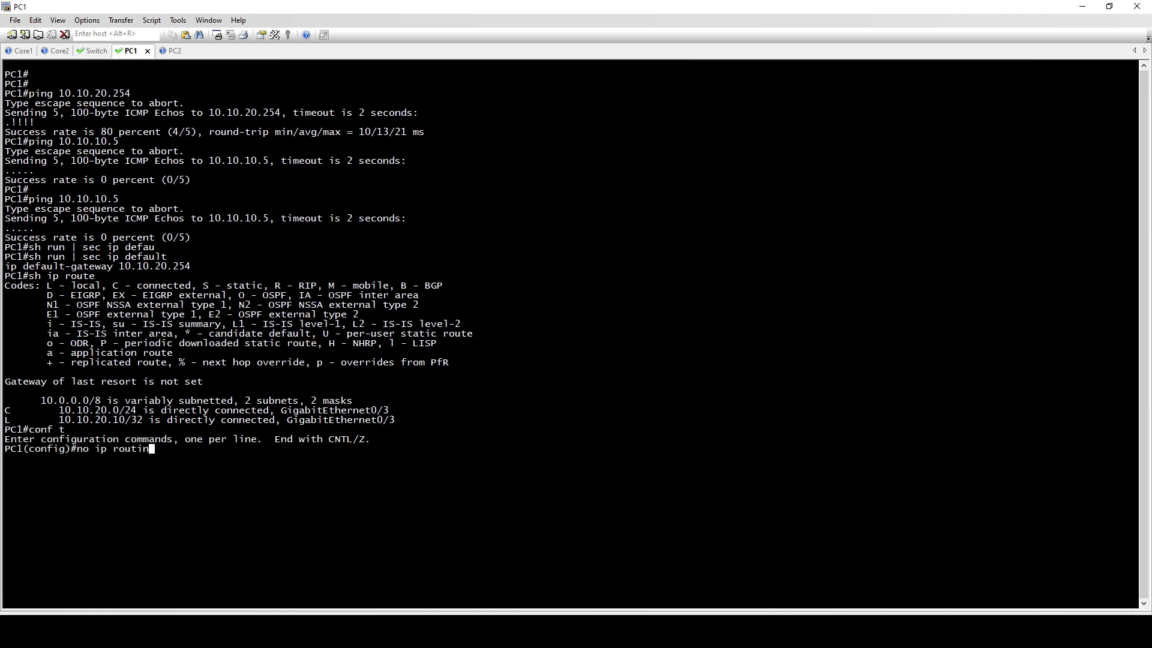
pyautogui.press('Return')
pyautogui.write('end')
pyautogui.press('Return')
pyautogui.write('wr')
pyautogui.press('Return')
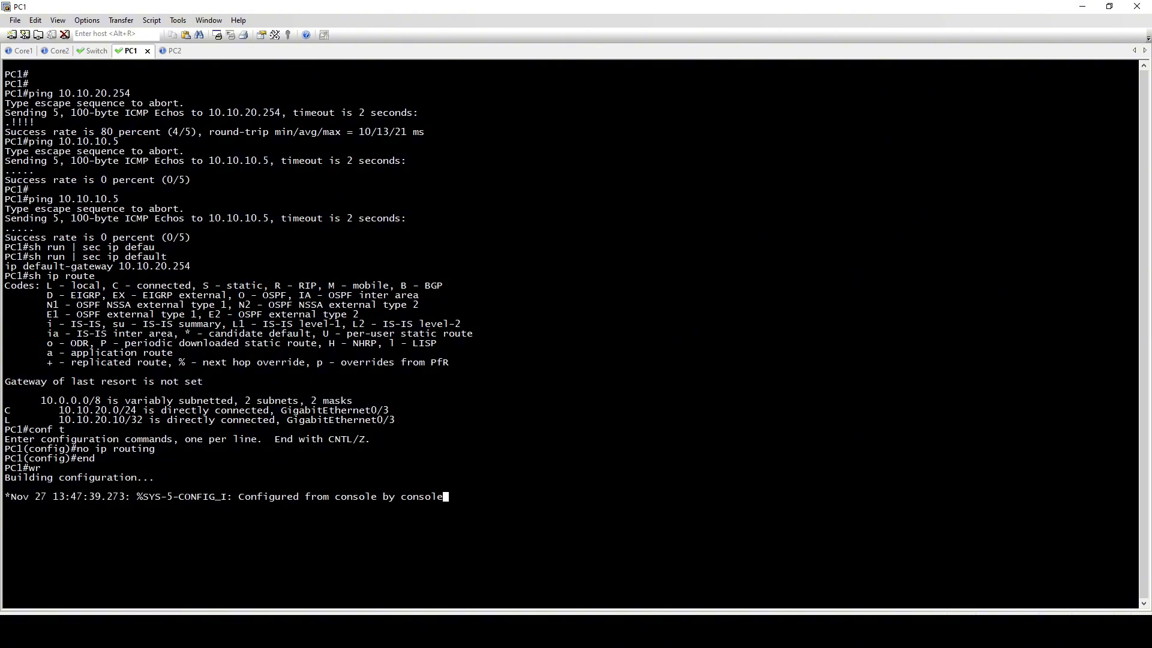
# Ping the firewall address 10.10.10.5 from PC1 again
pyautogui.press('Return')
pyautogui.write('ping 10.10')
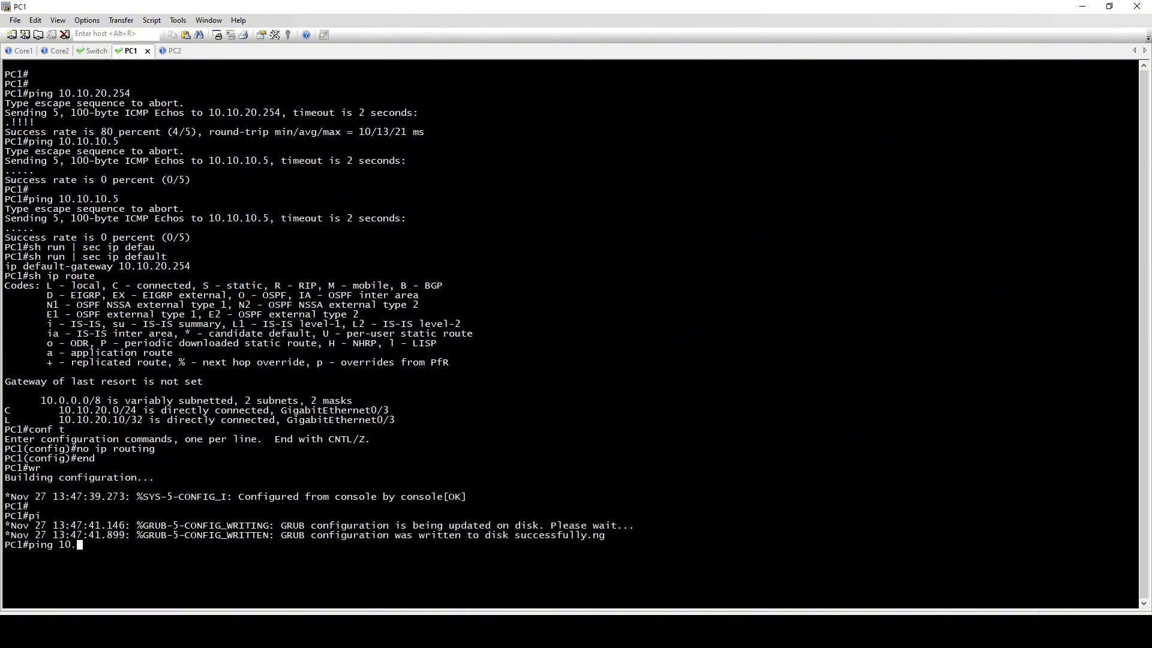
pyautogui.press('BackSpace')
pyautogui.press('BackSpace')
pyautogui.press('BackSpace')
pyautogui.press('BackSpace')
pyautogui.press('BackSpace')
pyautogui.press('BackSpace')
pyautogui.press('BackSpace')
pyautogui.press('BackSpace')
pyautogui.press('BackSpace')
pyautogui.press('BackSpace')
pyautogui.press('Return')
pyautogui.press('Return')
pyautogui.press('Return')
pyautogui.press('Return')
pyautogui.press('Return')
pyautogui.write('ping 10.10.10.5')
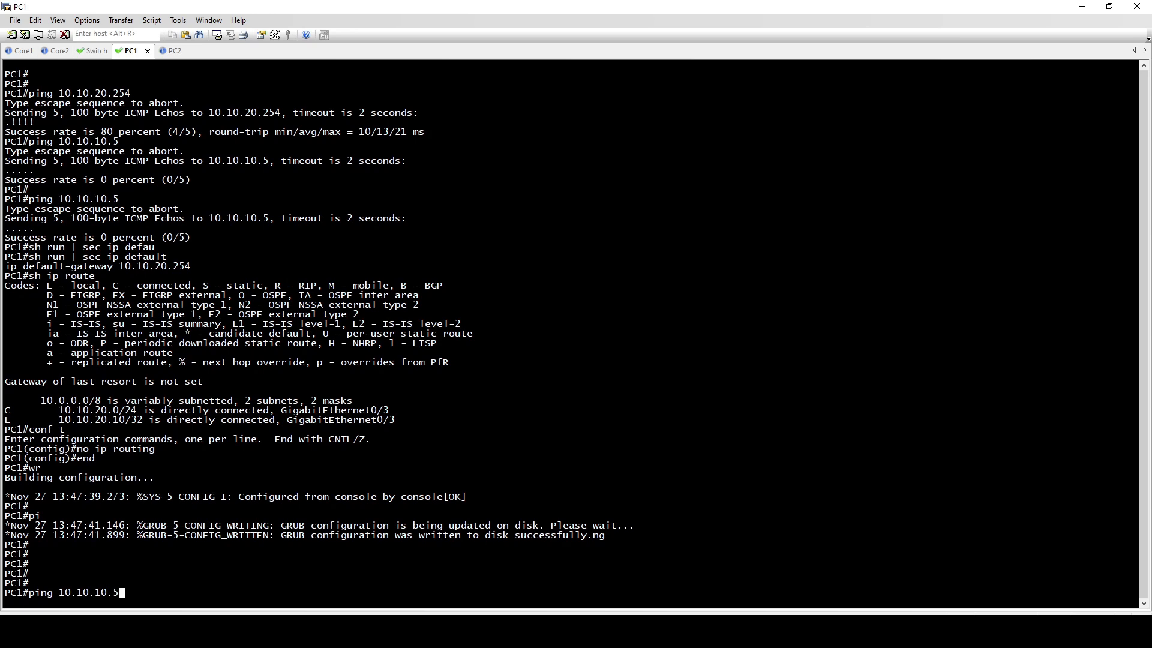
# Switch to the PC2 console and display its routing table with "sh ip route"
pyautogui.press('Return')
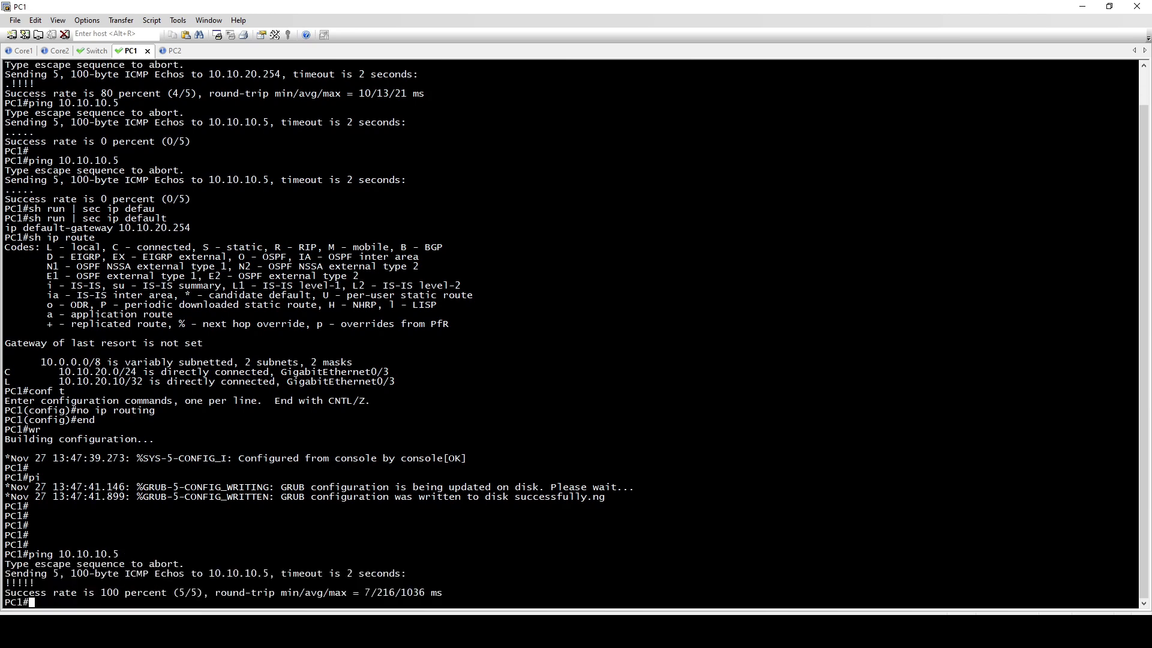
pyautogui.click(172, 54)
pyautogui.press('Return')
pyautogui.press('Return')
pyautogui.write('conf')
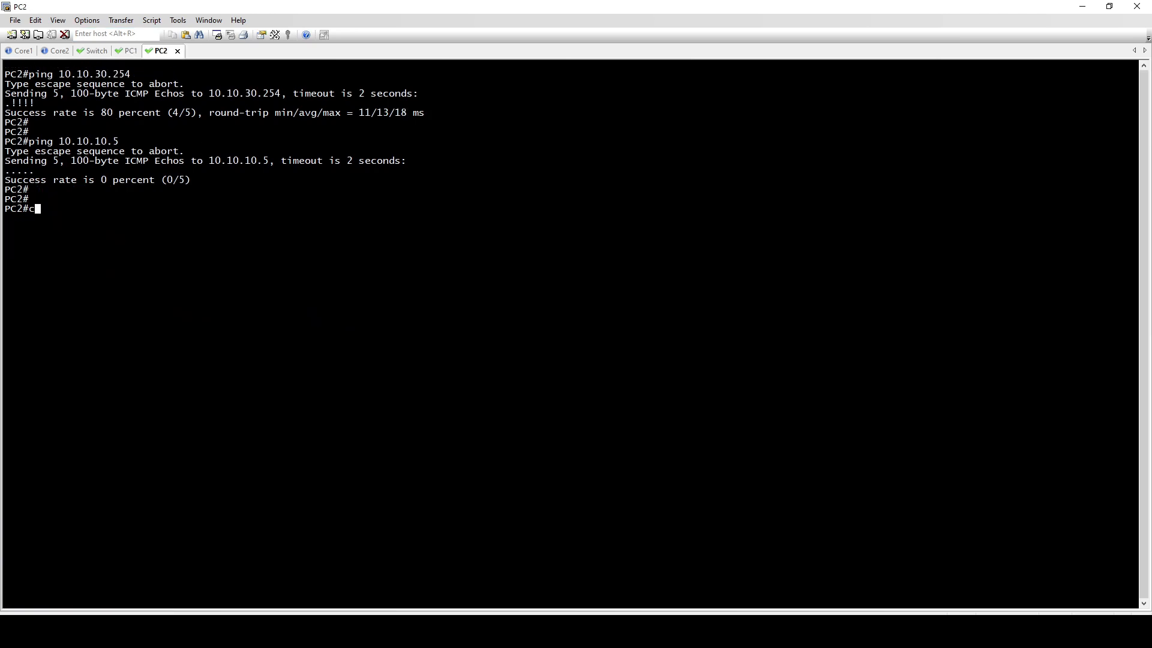
pyautogui.press('BackSpace')
pyautogui.press('BackSpace')
pyautogui.press('BackSpace')
pyautogui.press('BackSpace')
pyautogui.press('BackSpace')
pyautogui.press('BackSpace')
pyautogui.write('sh ip route')
# Display PC2's default gateway configuration with "sh run | sec ip defaul"
pyautogui.press('Return')
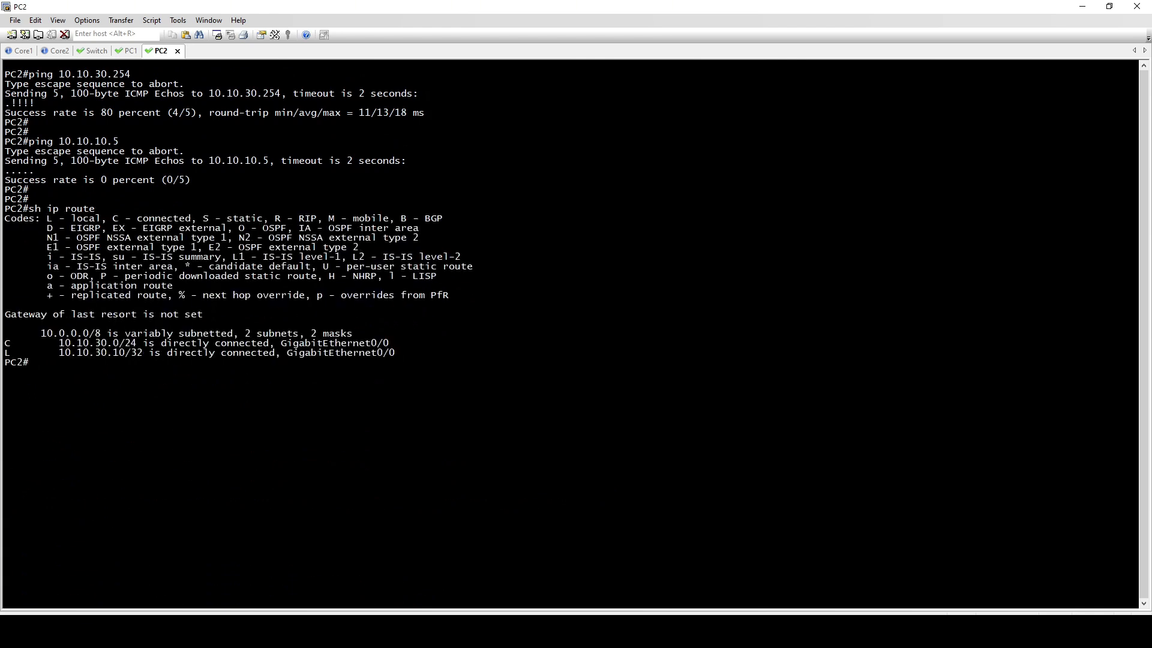
pyautogui.press('Return')
pyautogui.press('Return')
pyautogui.write('sh run | sec ip defaul')
# Disable IP routing on PC2 with "no ip routing" and leave configuration mode
pyautogui.press('Return')
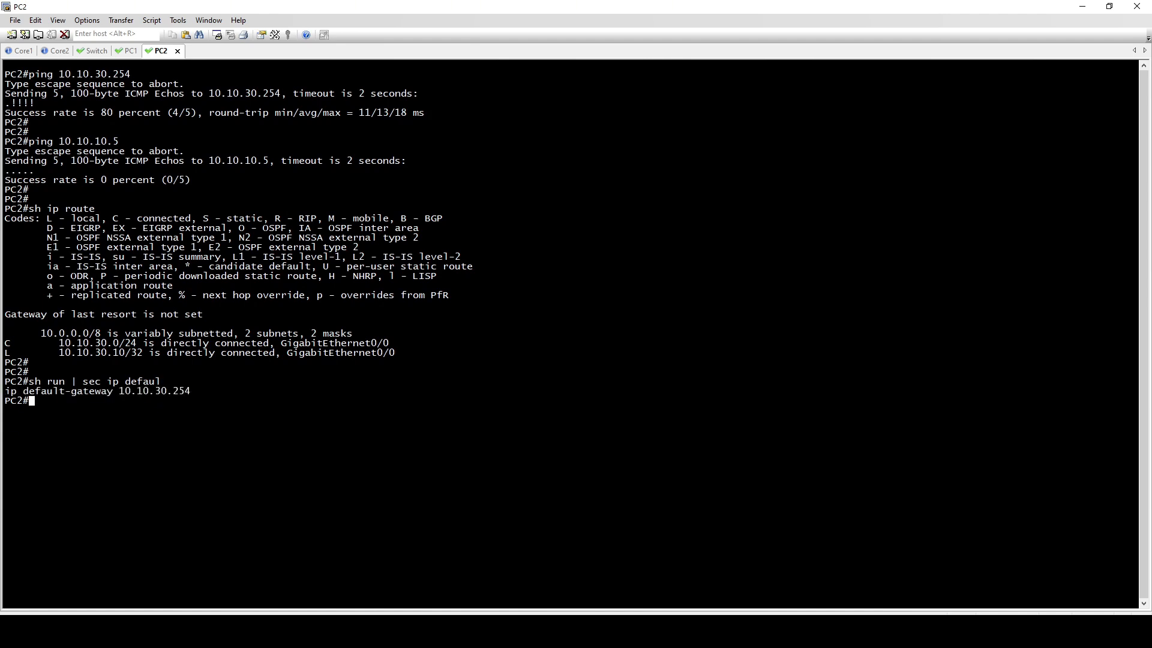
pyautogui.press('Return')
pyautogui.press('Return')
pyautogui.write('conf t')
pyautogui.press('Return')
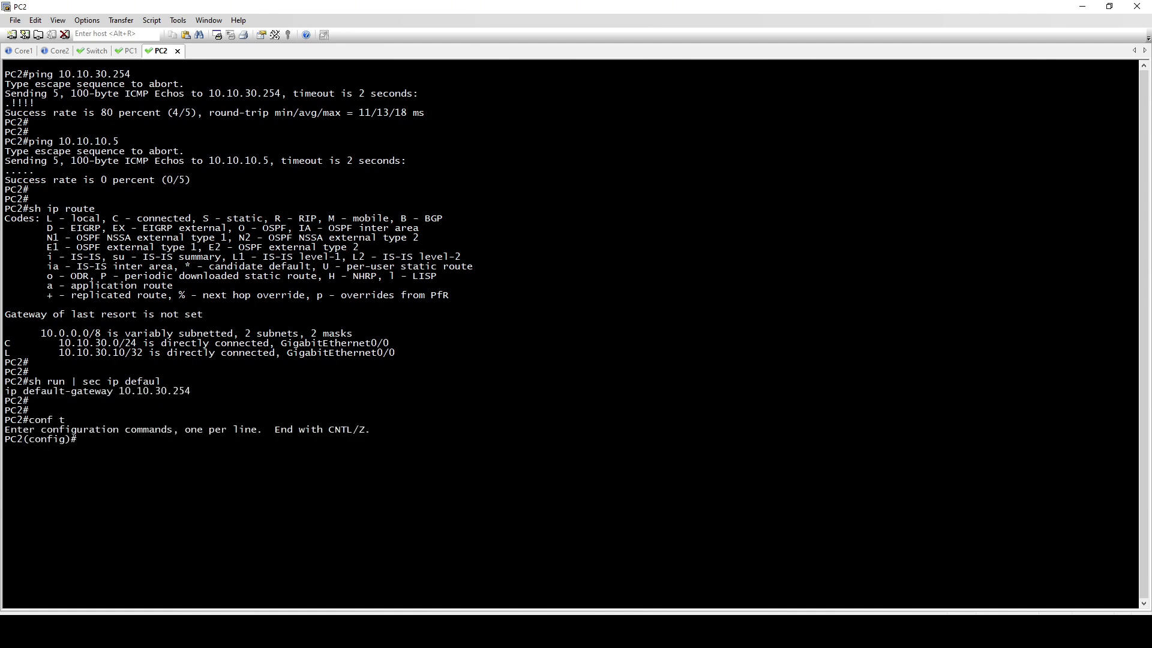
pyautogui.write('no ip routing')
pyautogui.press('Return')
pyautogui.write('end')
# Check PC2's default gateway by running "sh ip route" with IP routing disabled
pyautogui.press('Return')
# Save PC2's running configuration with "wr"
pyautogui.press('Return')
pyautogui.write('sh ip route')
pyautogui.press('Return')
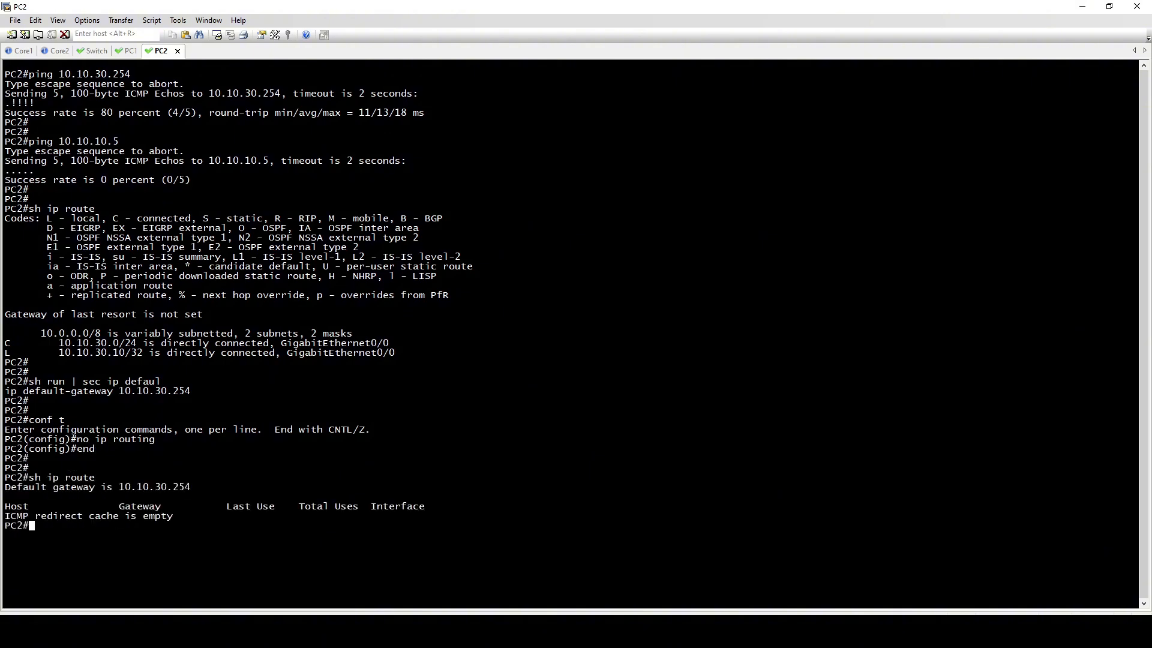
# Ping the firewall address 10.10.10.5 from PC2
pyautogui.press('Return')
pyautogui.press('Return')
pyautogui.press('Return')
pyautogui.press('Return')
pyautogui.press('Return')
pyautogui.write('wr')
pyautogui.press('Return')
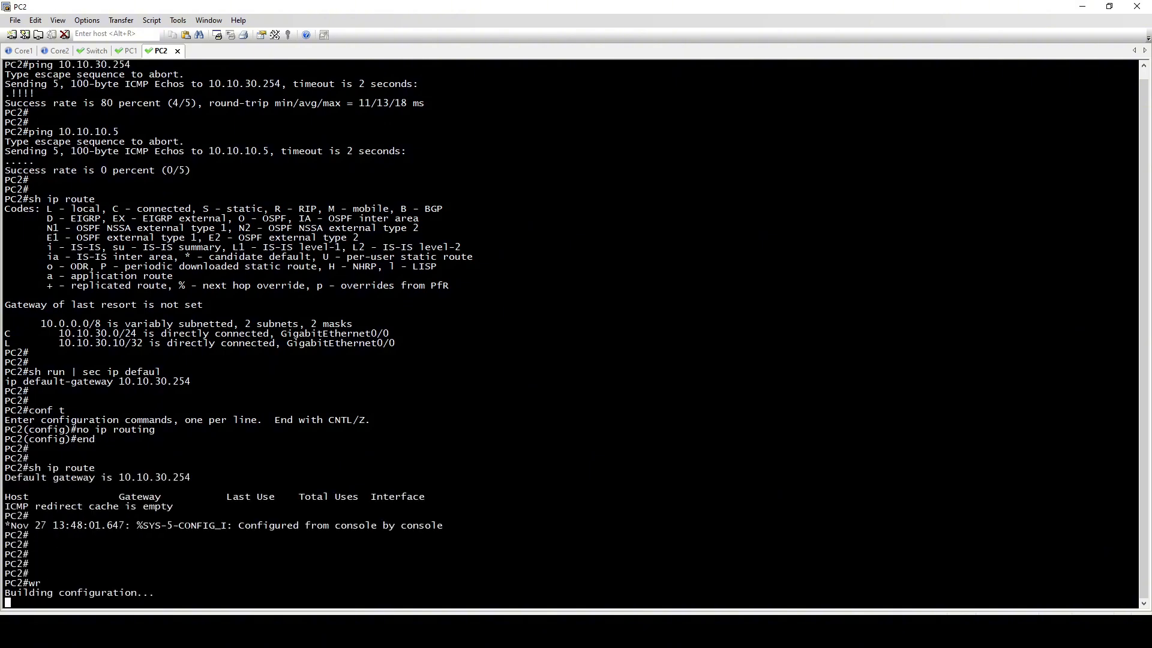
pyautogui.press('Return')
pyautogui.press('Return')
pyautogui.press('Return')
pyautogui.press('Return')
pyautogui.press('Return')
pyautogui.write('ping 10')
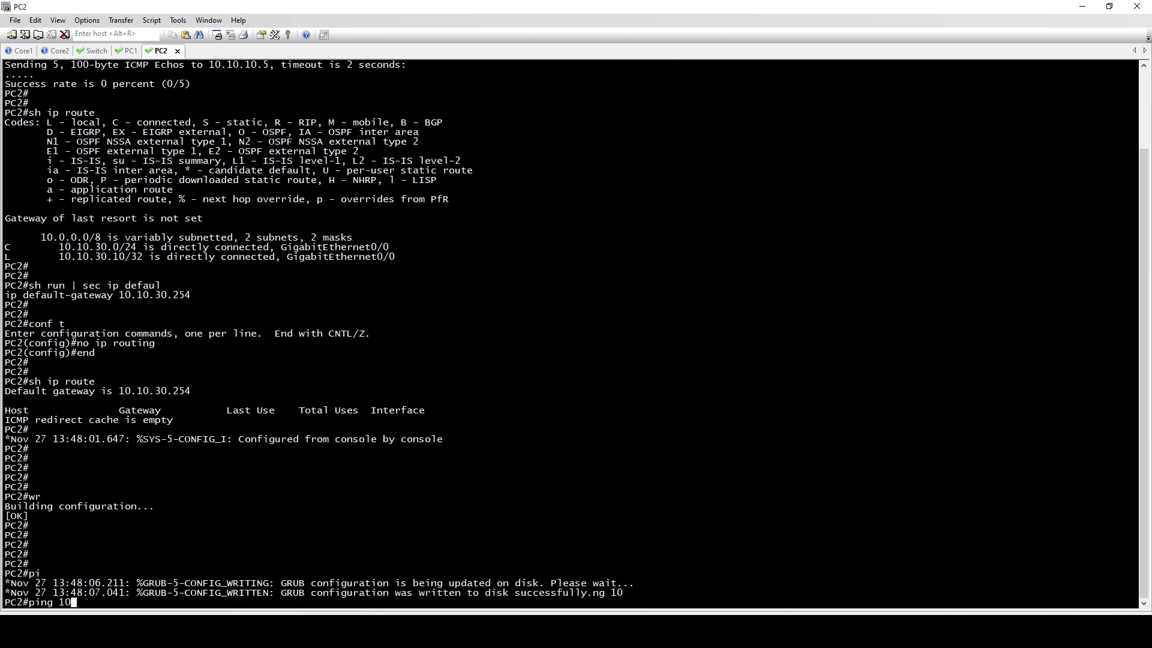
pyautogui.press('BackSpace')
pyautogui.press('BackSpace')
pyautogui.press('BackSpace')
pyautogui.press('BackSpace')
pyautogui.press('BackSpace')
pyautogui.press('BackSpace')
pyautogui.press('BackSpace')
pyautogui.press('Return')
pyautogui.press('Return')
pyautogui.press('Return')
pyautogui.press('Return')
pyautogui.press('Return')
pyautogui.press('Return')
pyautogui.press('Return')
pyautogui.write('ping 10.')
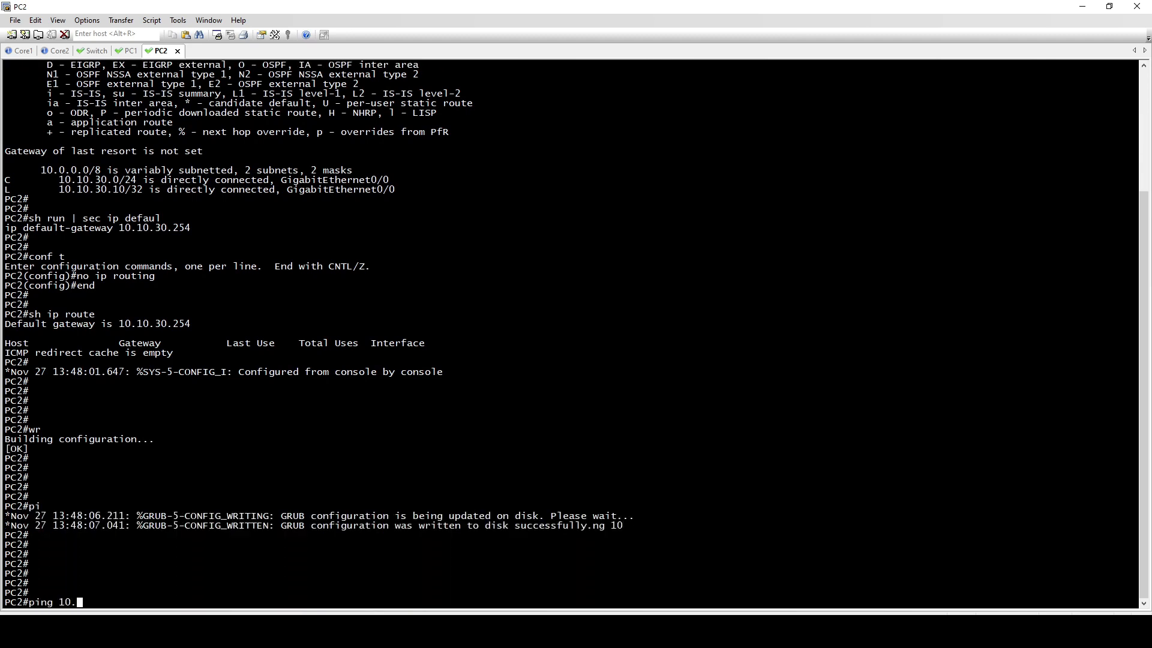
pyautogui.write('10.10.5')
# Repeat the ping from PC2 to 10.10.10.5
pyautogui.press('Return')
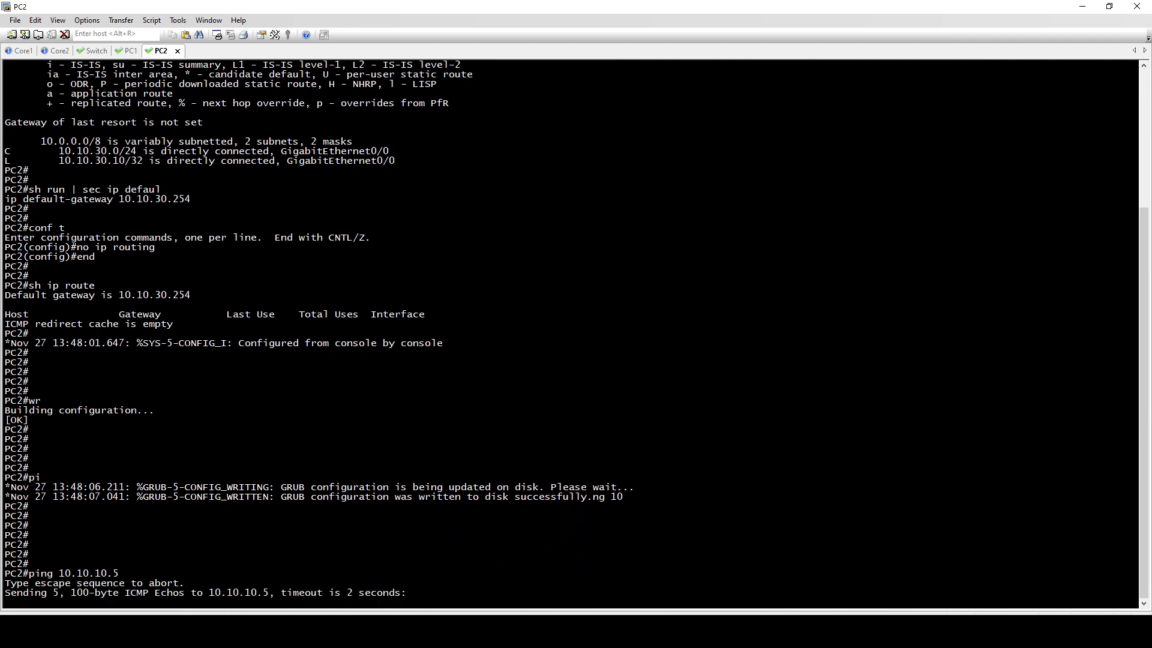
pyautogui.press('Return')
pyautogui.press('Return')
pyautogui.press('Return')
pyautogui.press('Up')
pyautogui.press('Return')
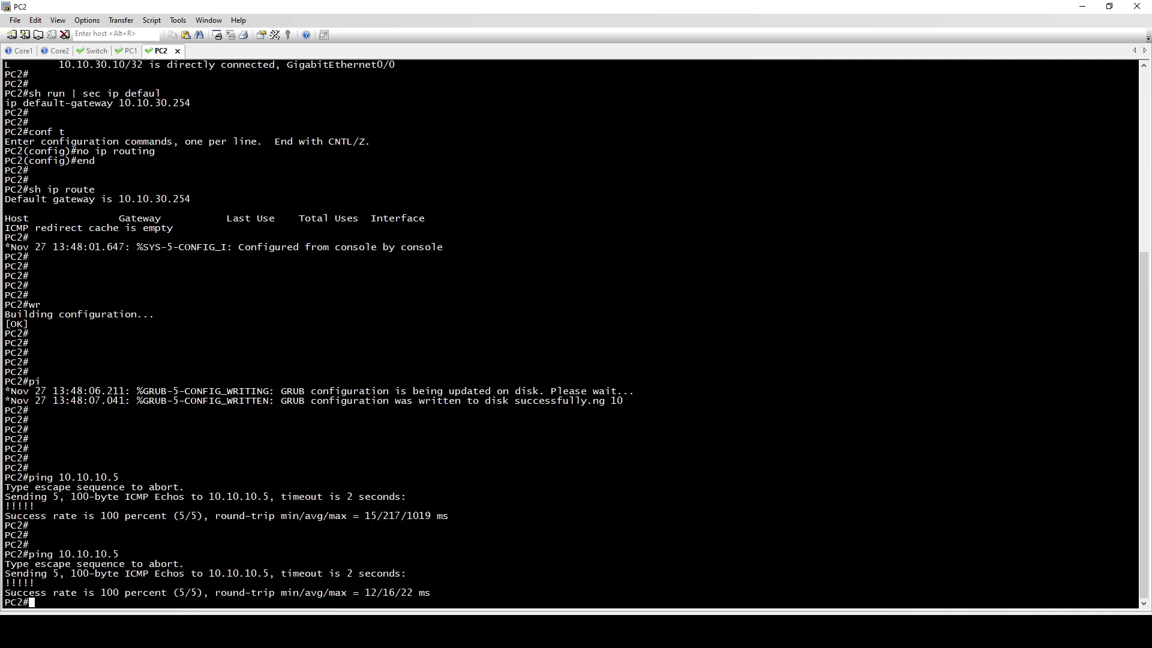
# Switch to the EVE topology in the browser to view the network diagram
pyautogui.moveTo(277, 631)
pyautogui.click(334, 581)
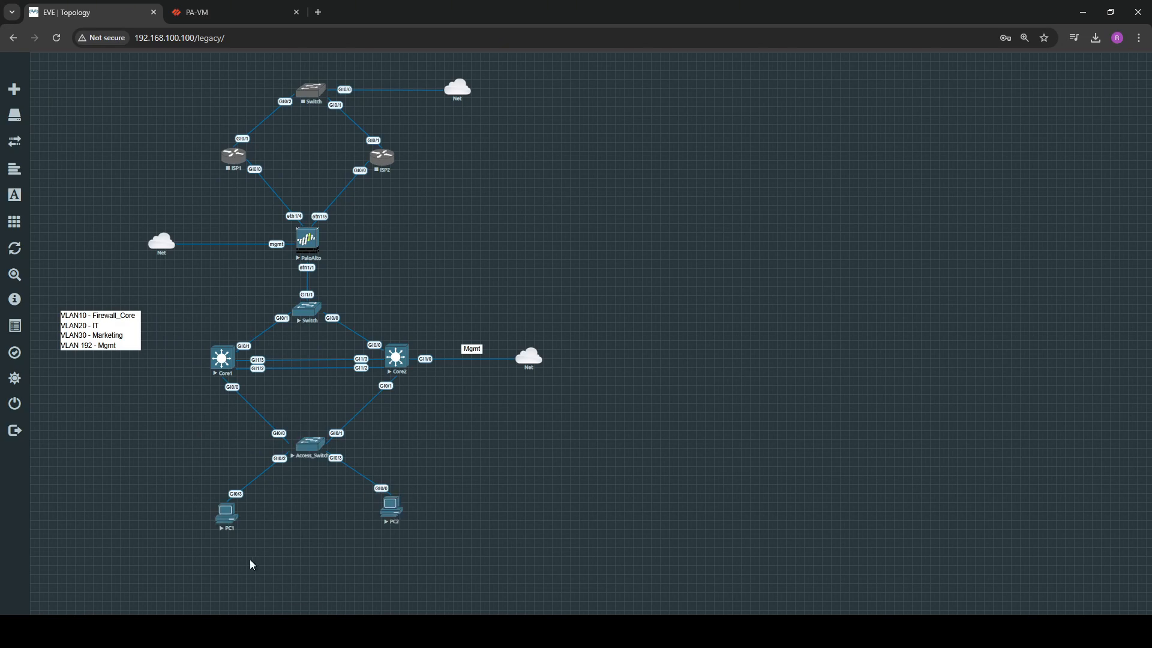